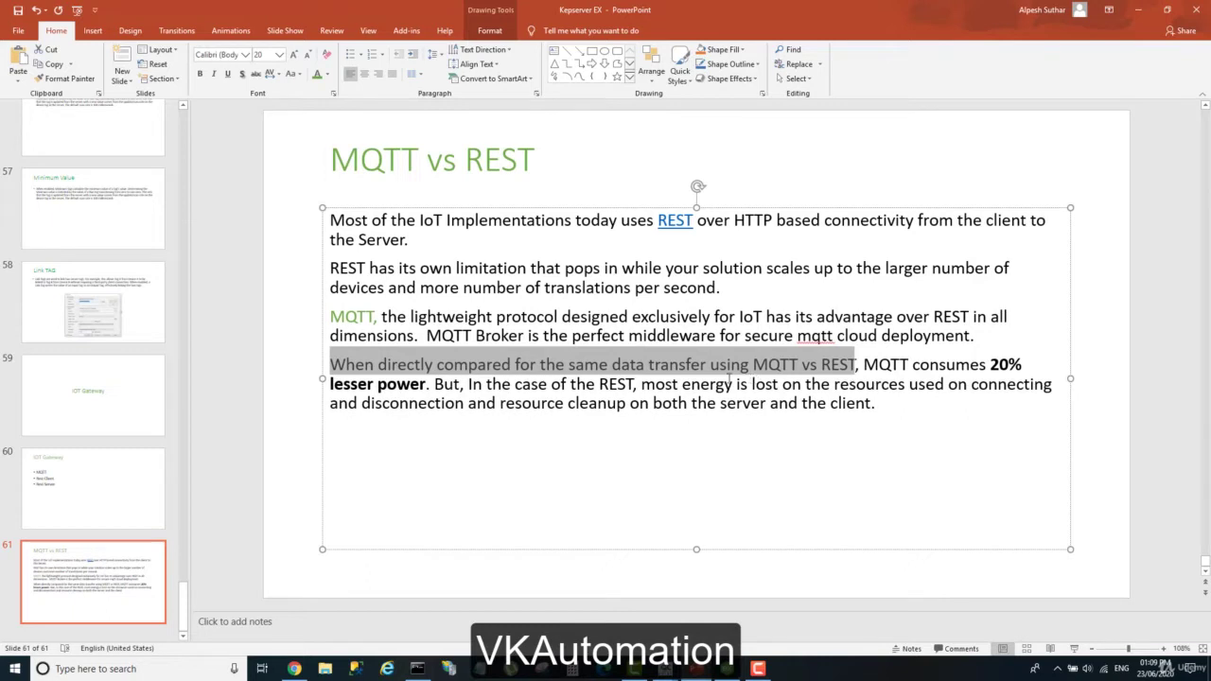
# Examine the power consumption comparison on the MQTT vs REST slide, and switch to the KEPServerEX configuration
pyautogui.moveTo(601, 383); pyautogui.dragTo(469, 431)
pyautogui.press('End')
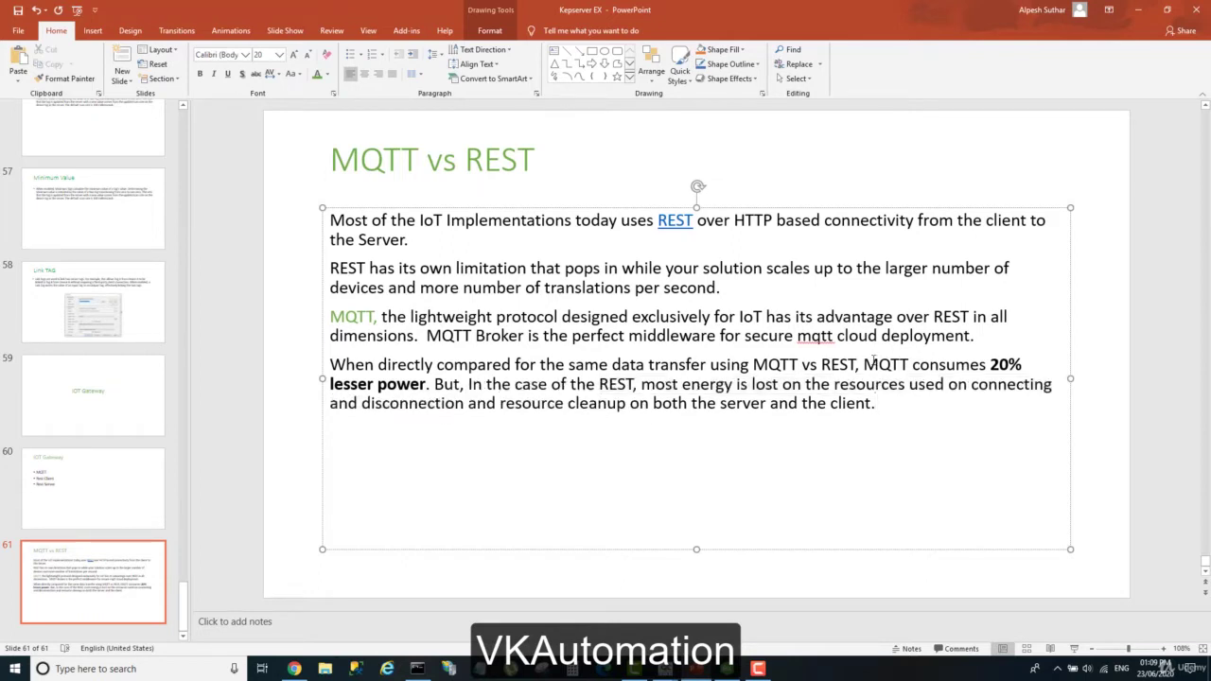
pyautogui.moveTo(863, 364); pyautogui.dragTo(426, 384)
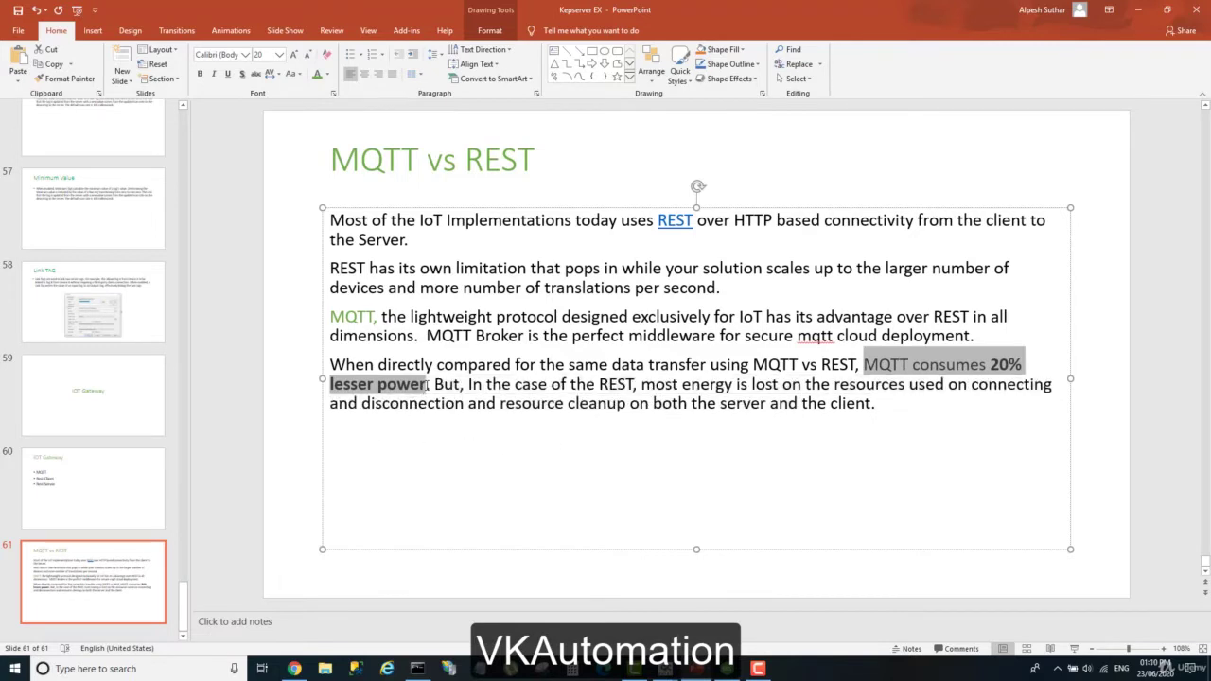
pyautogui.click(536, 424)
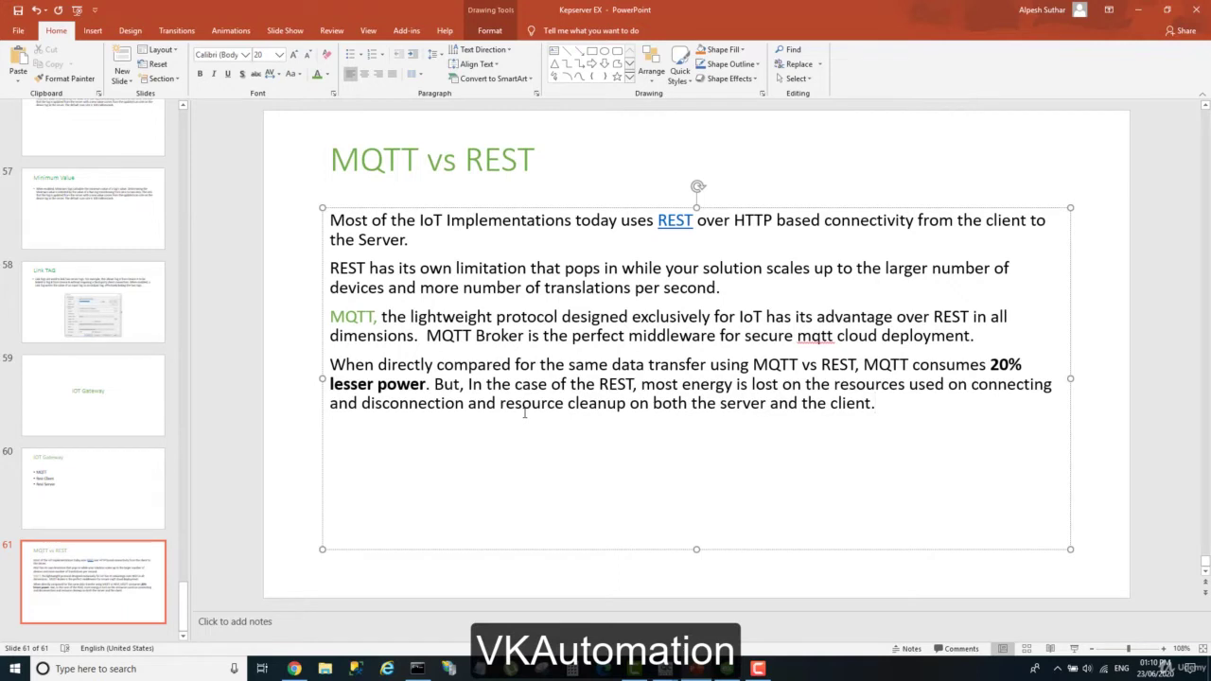
pyautogui.click(443, 156)
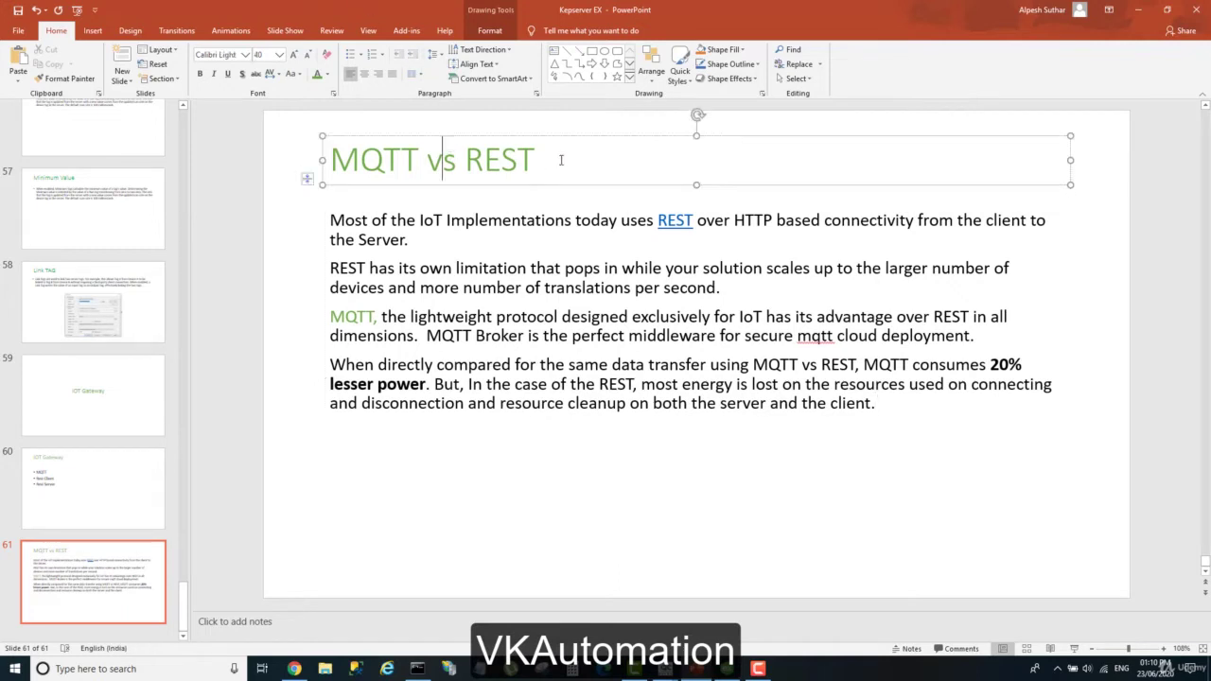
pyautogui.moveTo(554, 160); pyautogui.dragTo(329, 161)
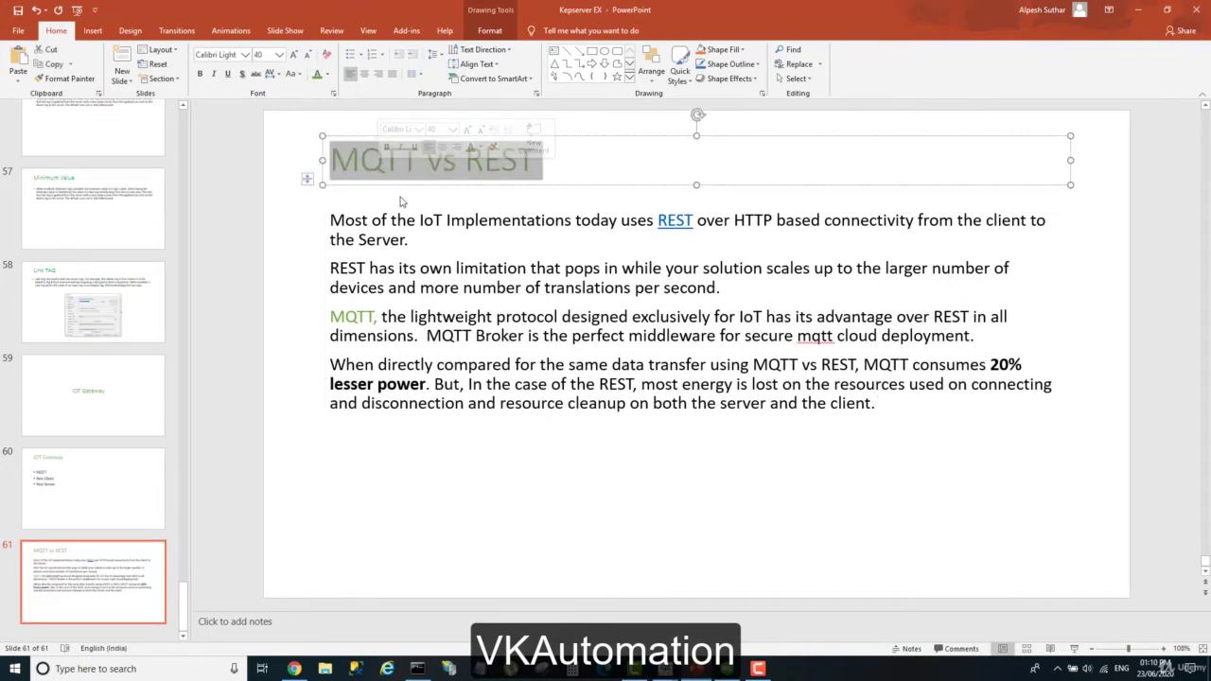
pyautogui.click(400, 201)
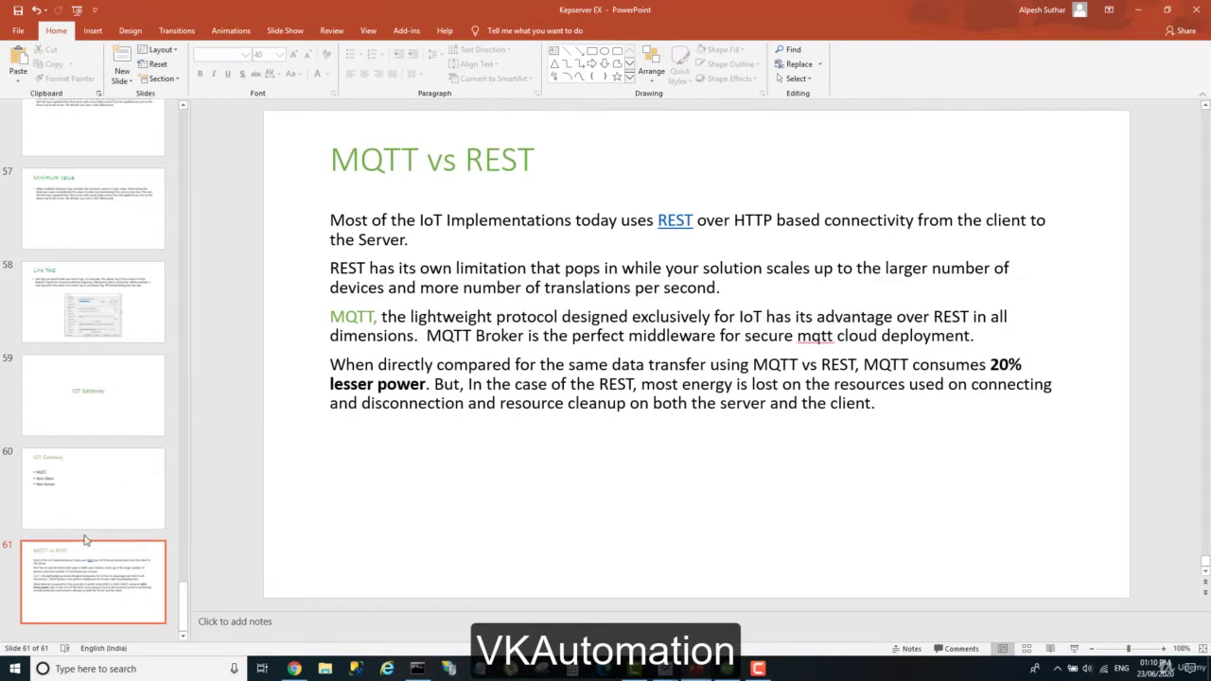
pyautogui.click(17, 9)
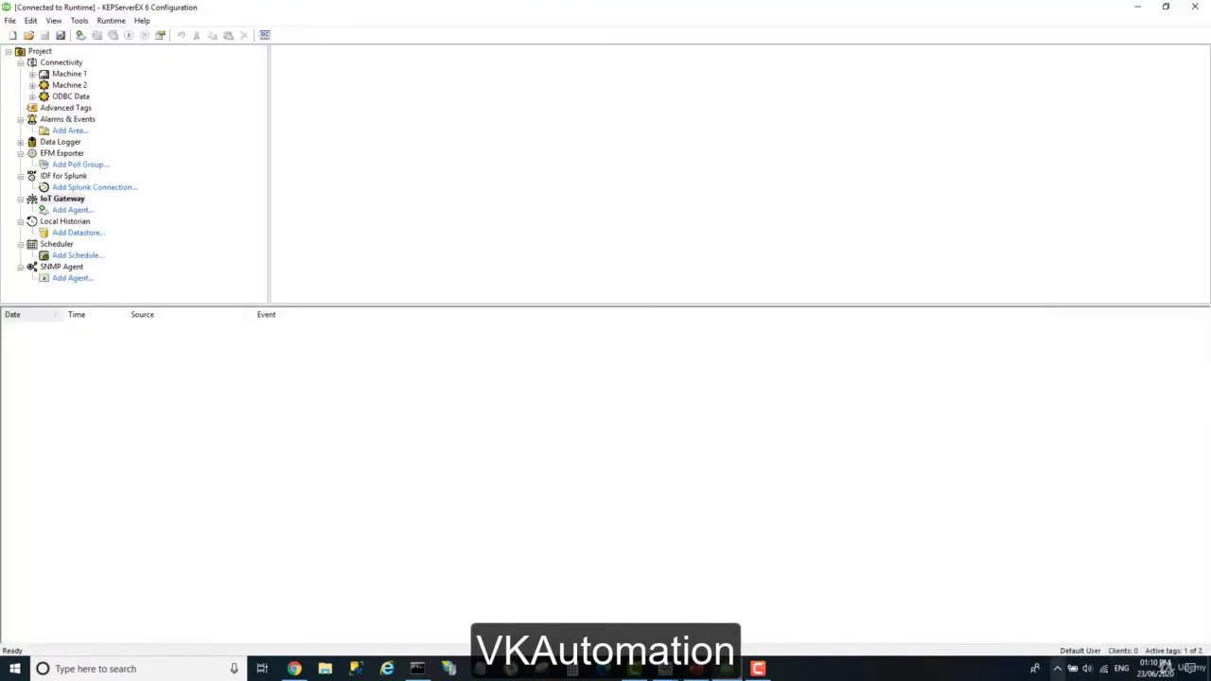
# Open the KEPServerEX runtime settings, authenticating with the administrator password
pyautogui.click(1057, 667)
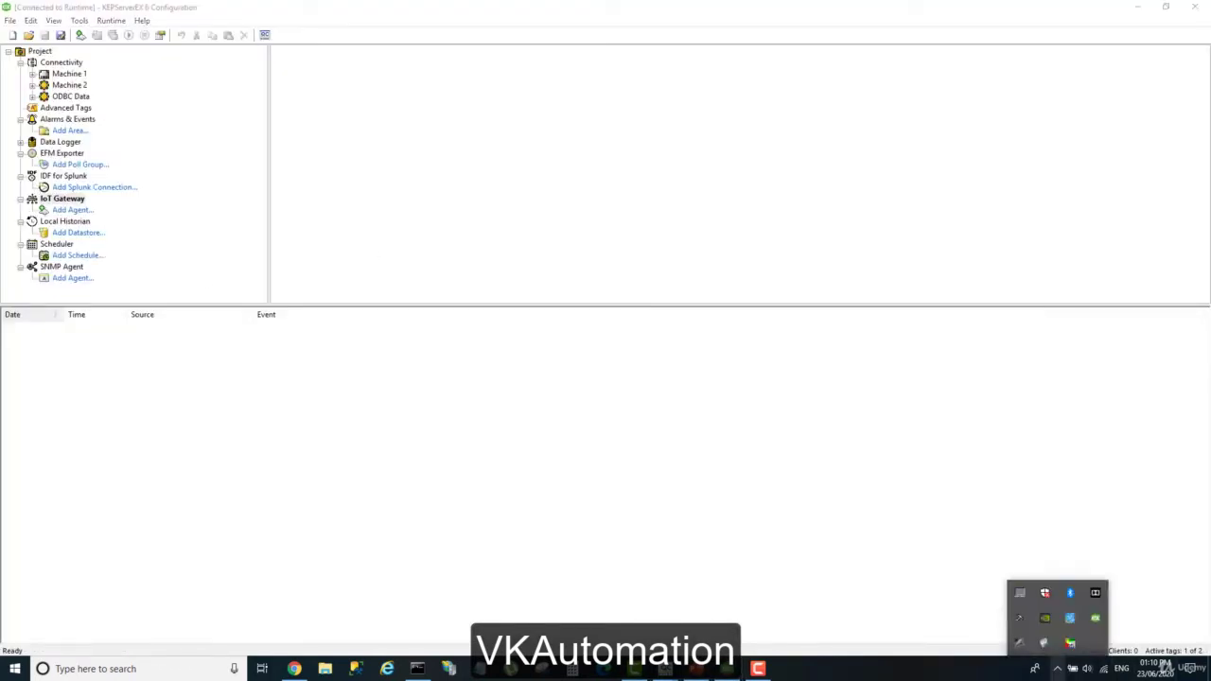
pyautogui.rightClick(1095, 620)
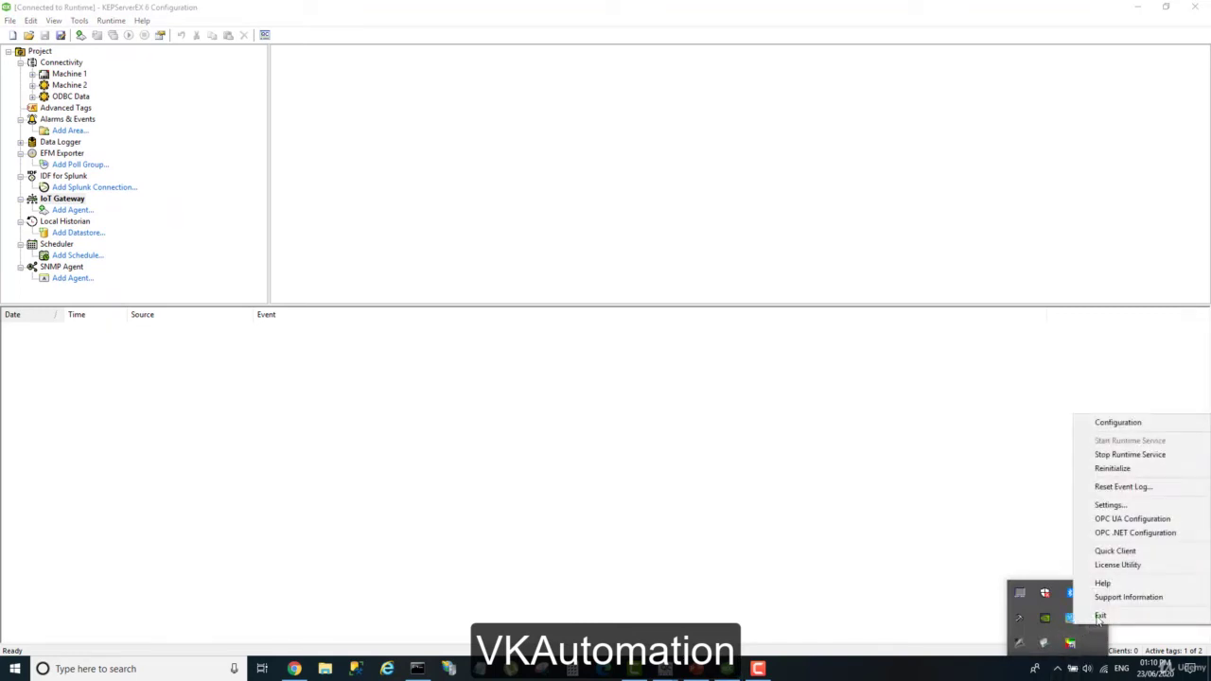
pyautogui.click(1111, 504)
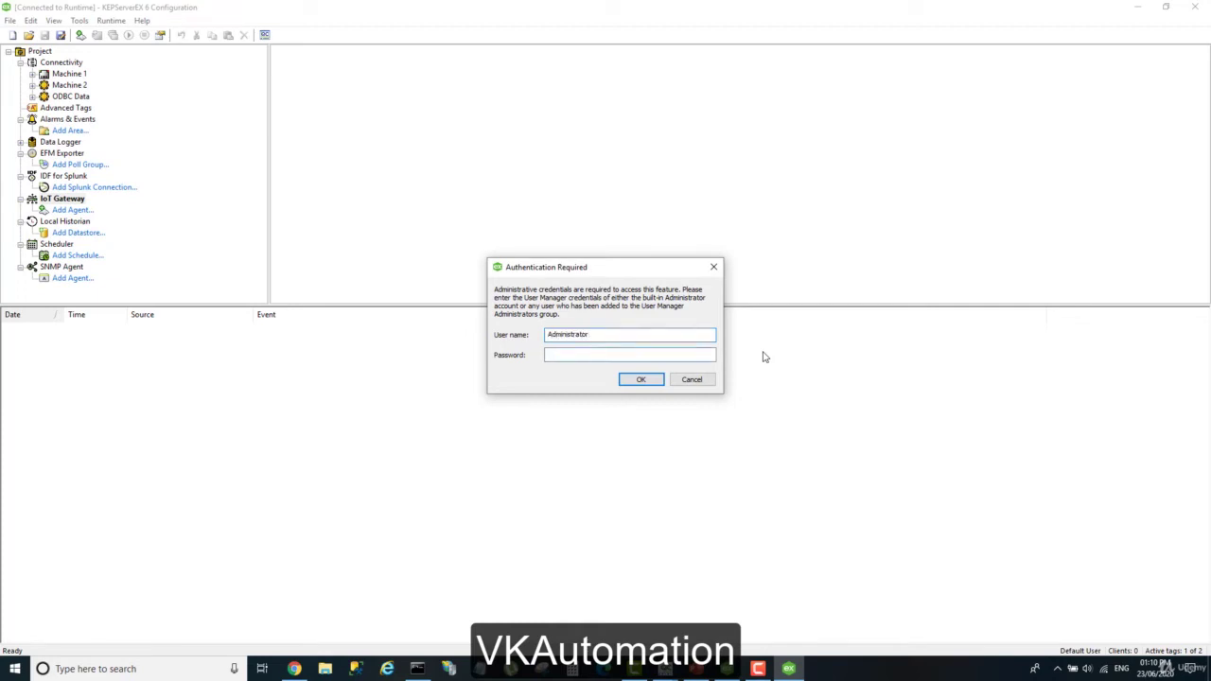
pyautogui.write('*')
pyautogui.press('Return')
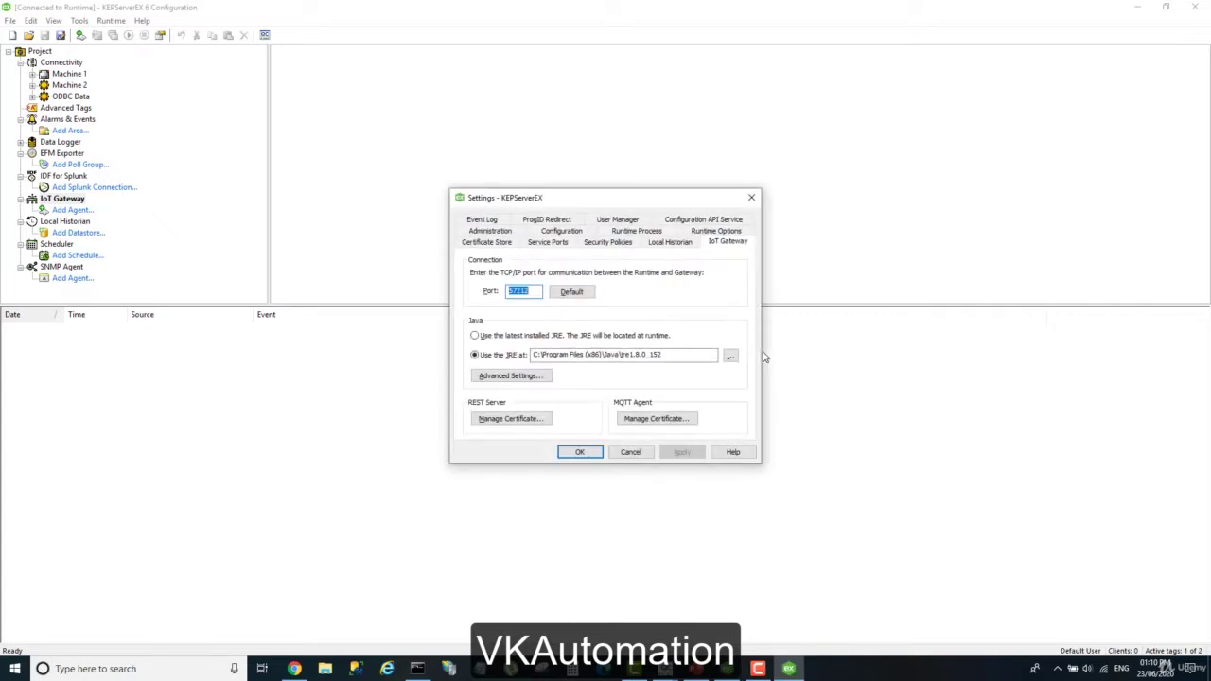
# Examine the IoT Gateway connection port and the JRE path in the KEPServerEX settings
pyautogui.click(730, 243)
pyautogui.doubleClick(515, 292)
pyautogui.click(507, 356)
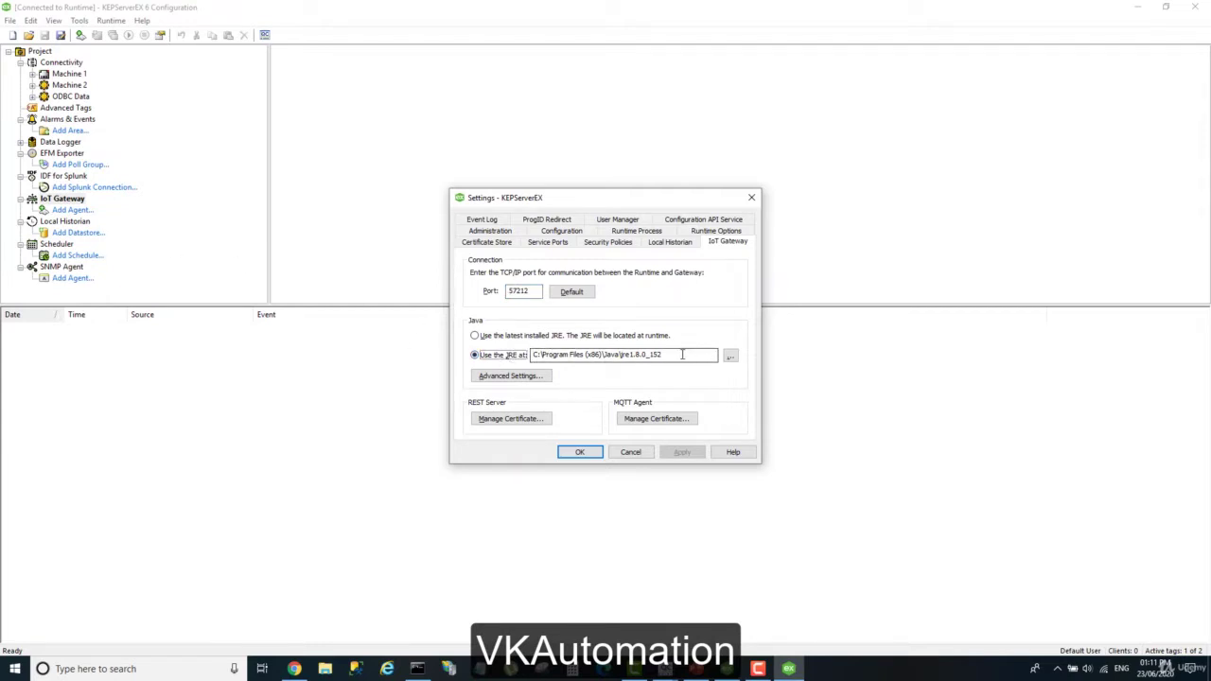
pyautogui.moveTo(682, 355); pyautogui.dragTo(535, 353)
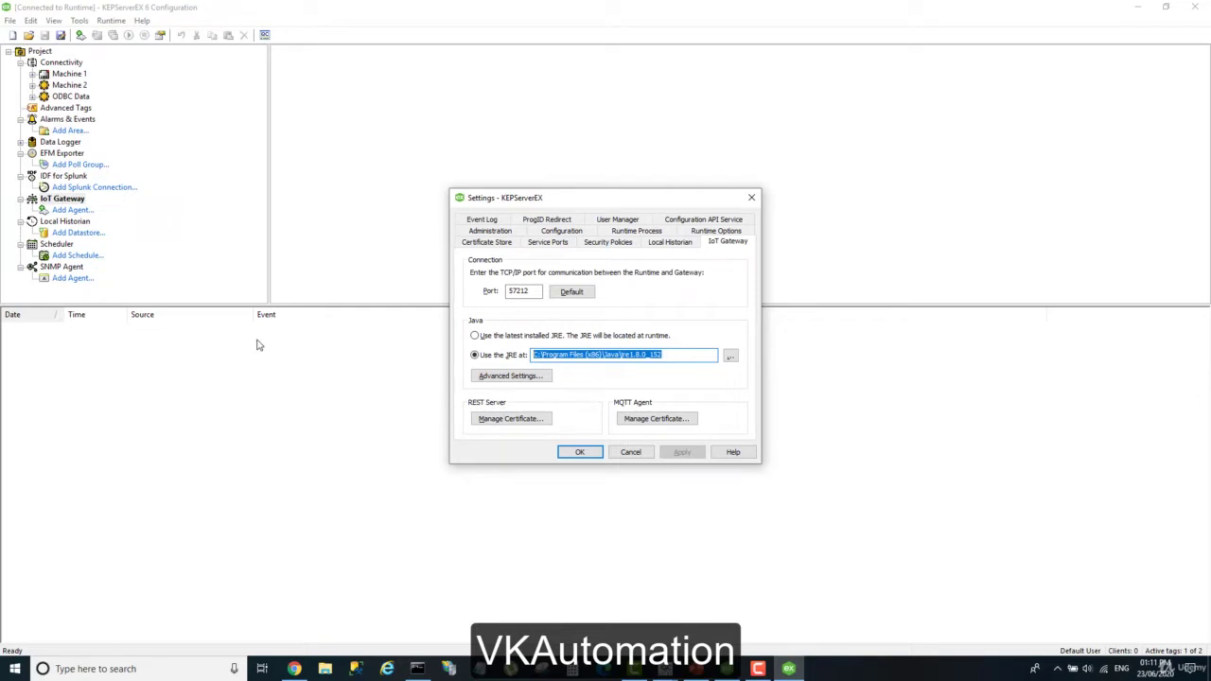
# Browse for the jre1.8.0_152 folder in Program Files (x86)\Java as the JRE location, and cancel out of the settings
pyautogui.click(731, 357)
pyautogui.scroll(-2, 541, 358)
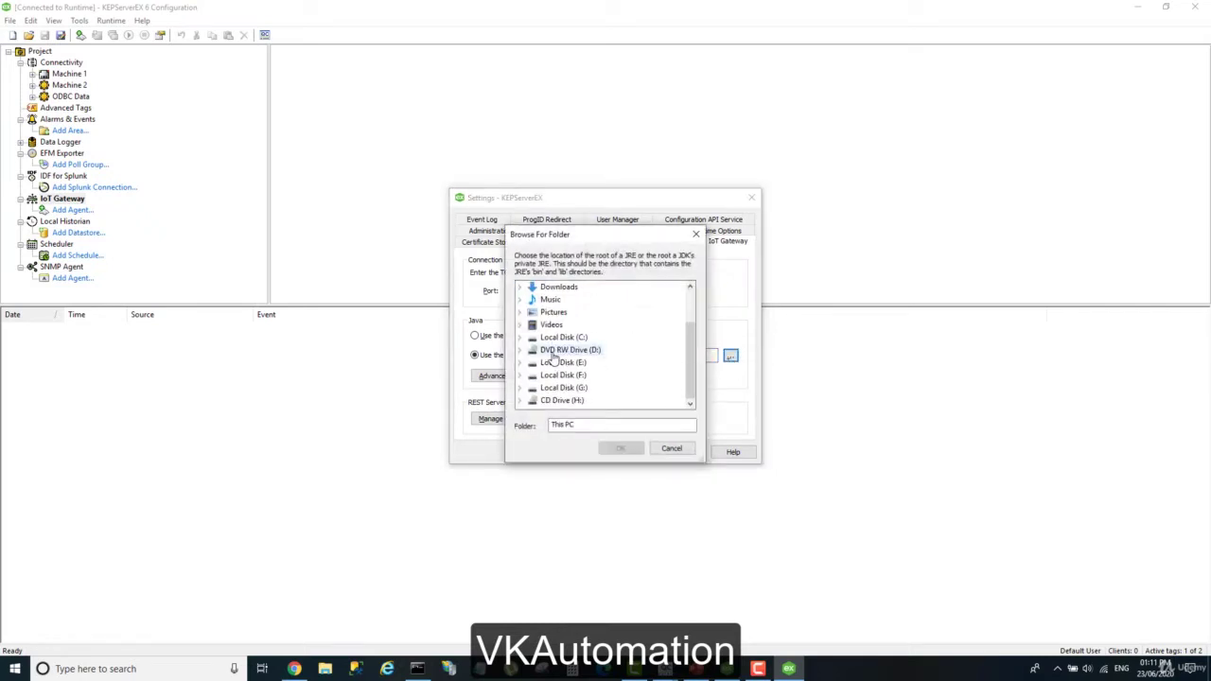
pyautogui.click(520, 338)
pyautogui.scroll(-3, 538, 356)
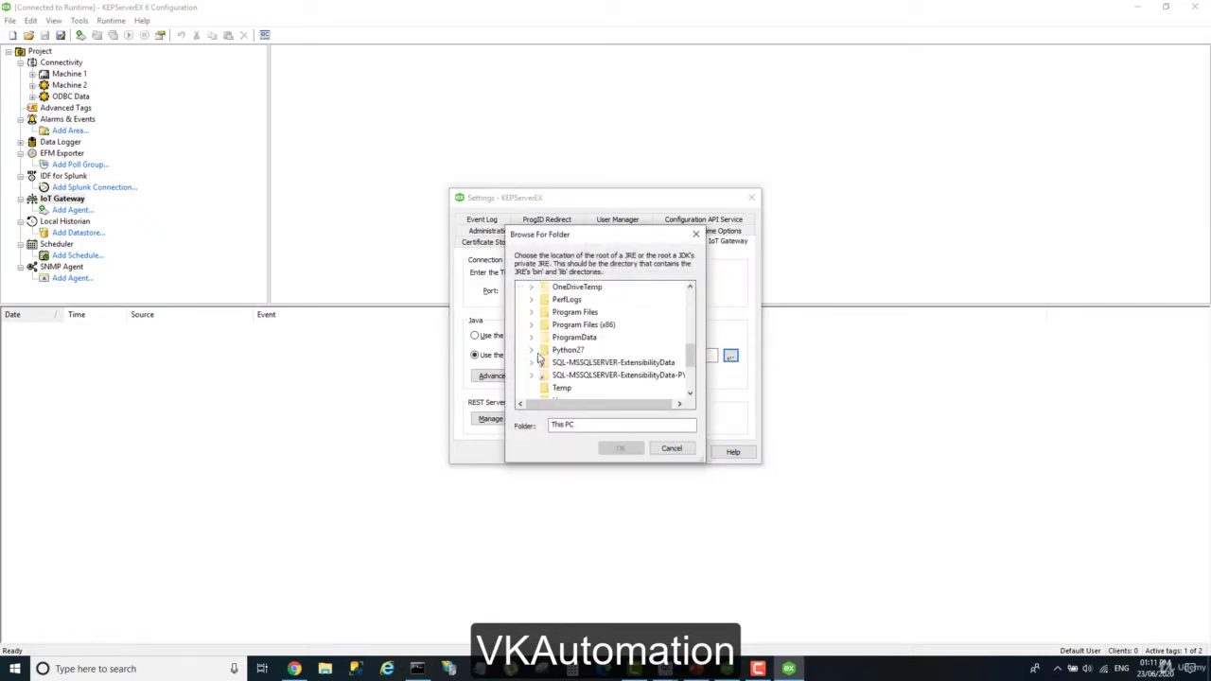
pyautogui.click(531, 324)
pyautogui.scroll(-2, 556, 366)
pyautogui.scroll(-6, 556, 366)
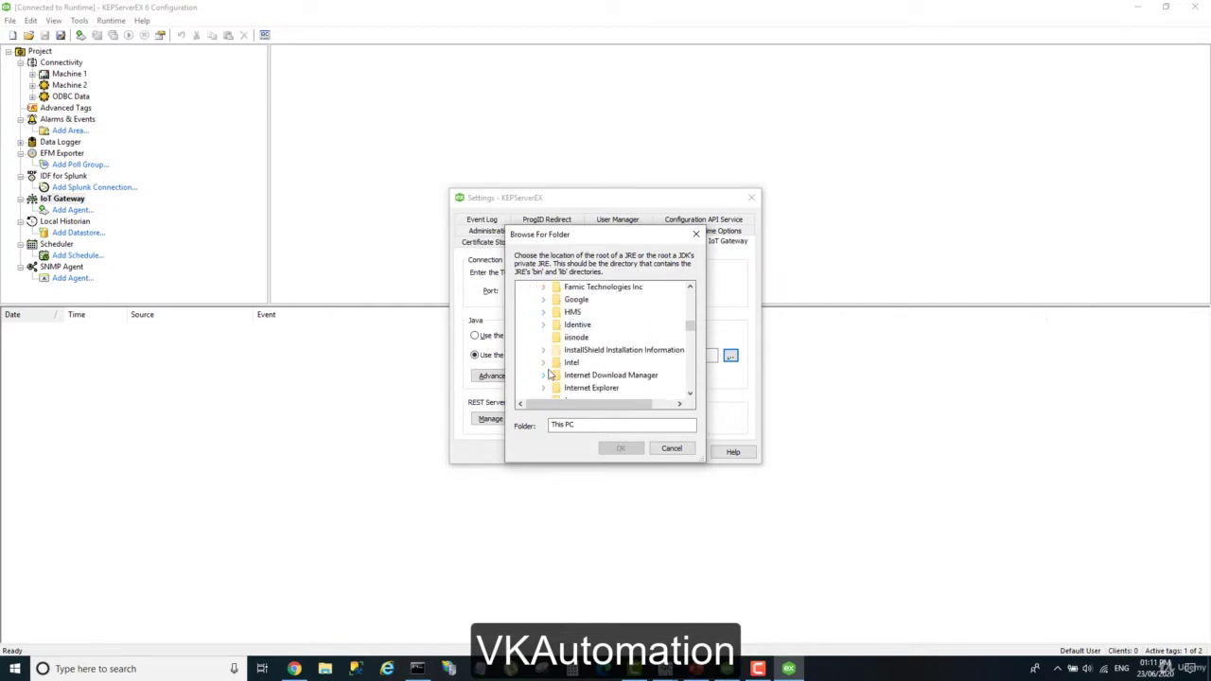
pyautogui.scroll(5, 547, 362)
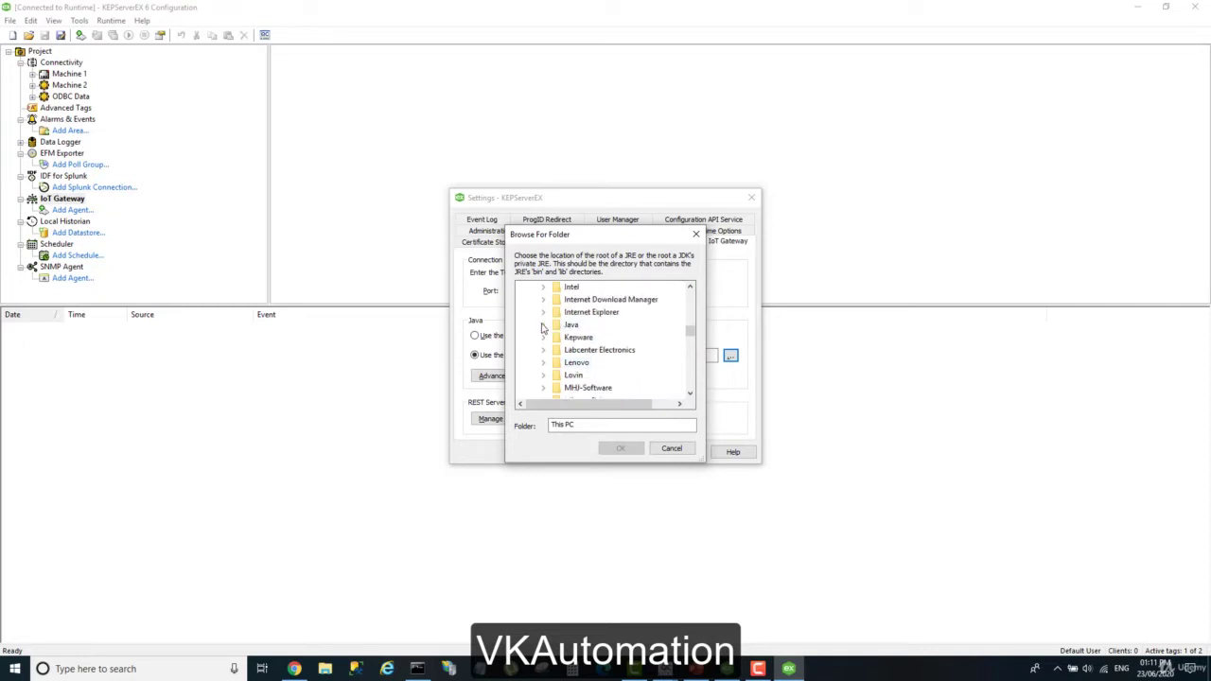
pyautogui.doubleClick(563, 324)
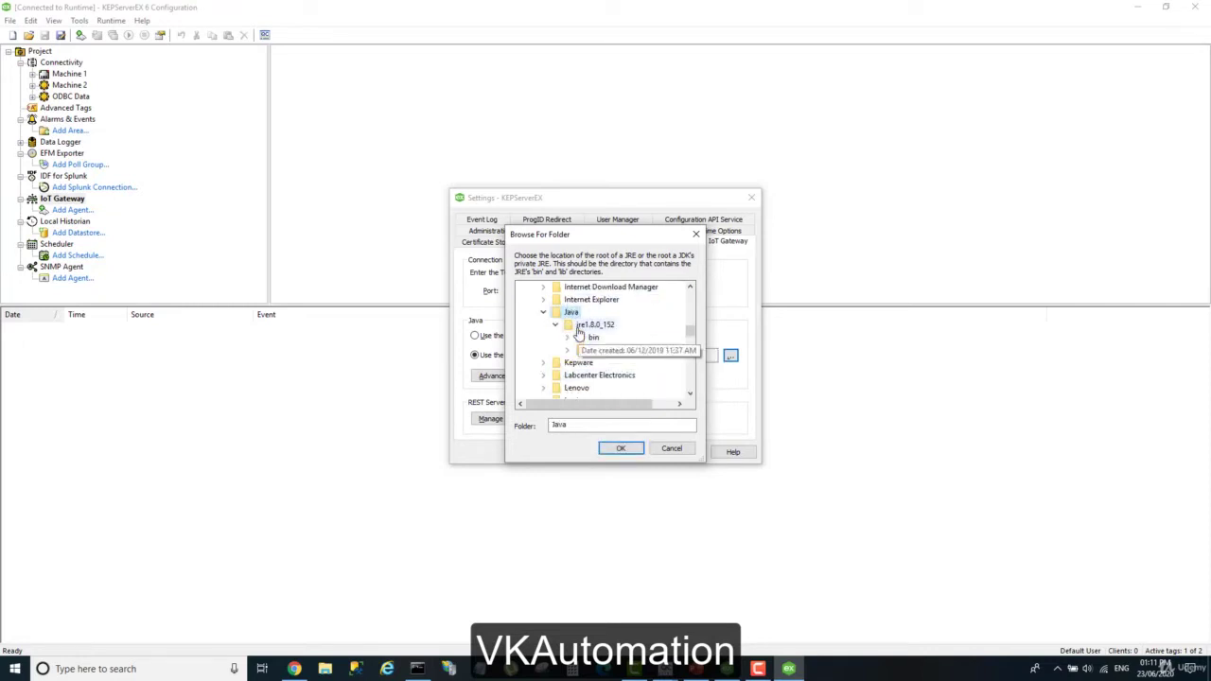
pyautogui.click(672, 448)
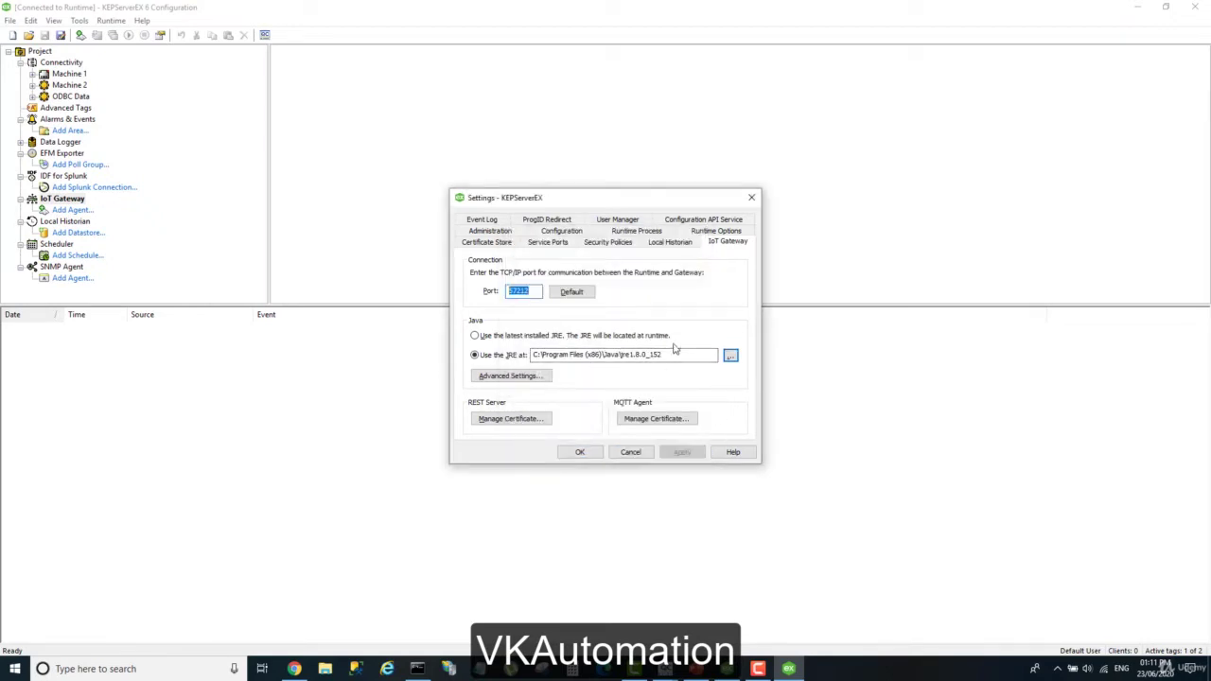
pyautogui.click(630, 452)
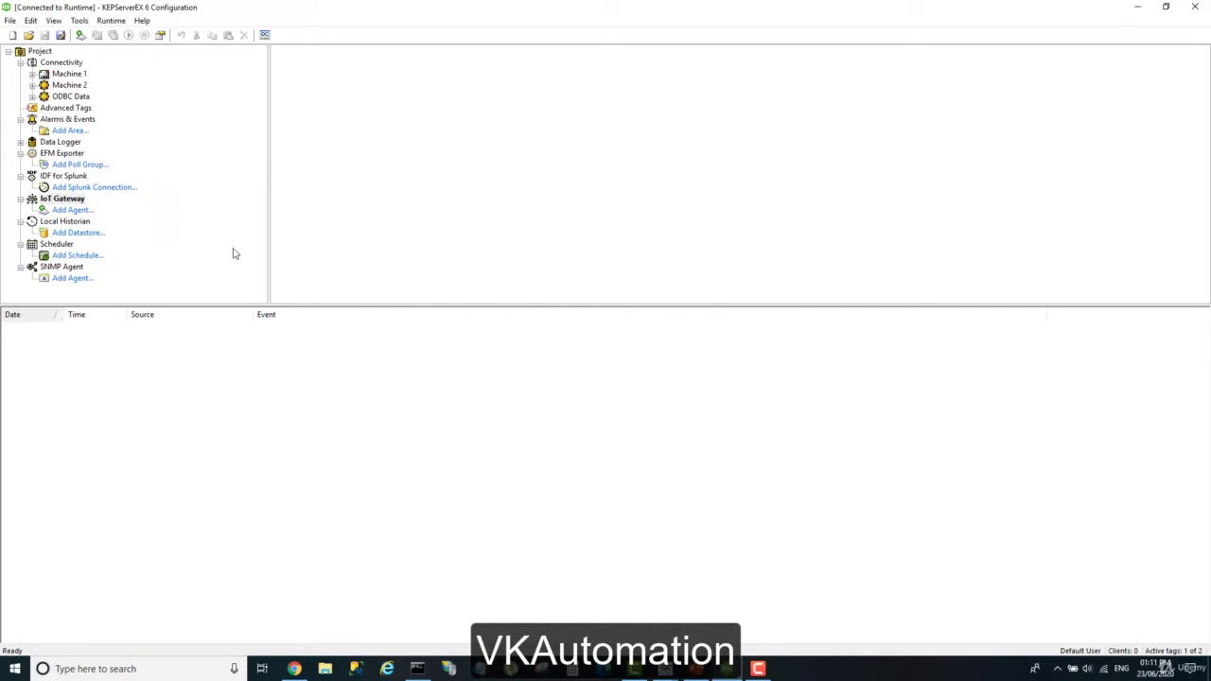
# Start a new IoT Gateway agent named node-red with the type MQTT Client and proceed to its broker settings
pyautogui.rightClick(73, 199)
pyautogui.click(109, 206)
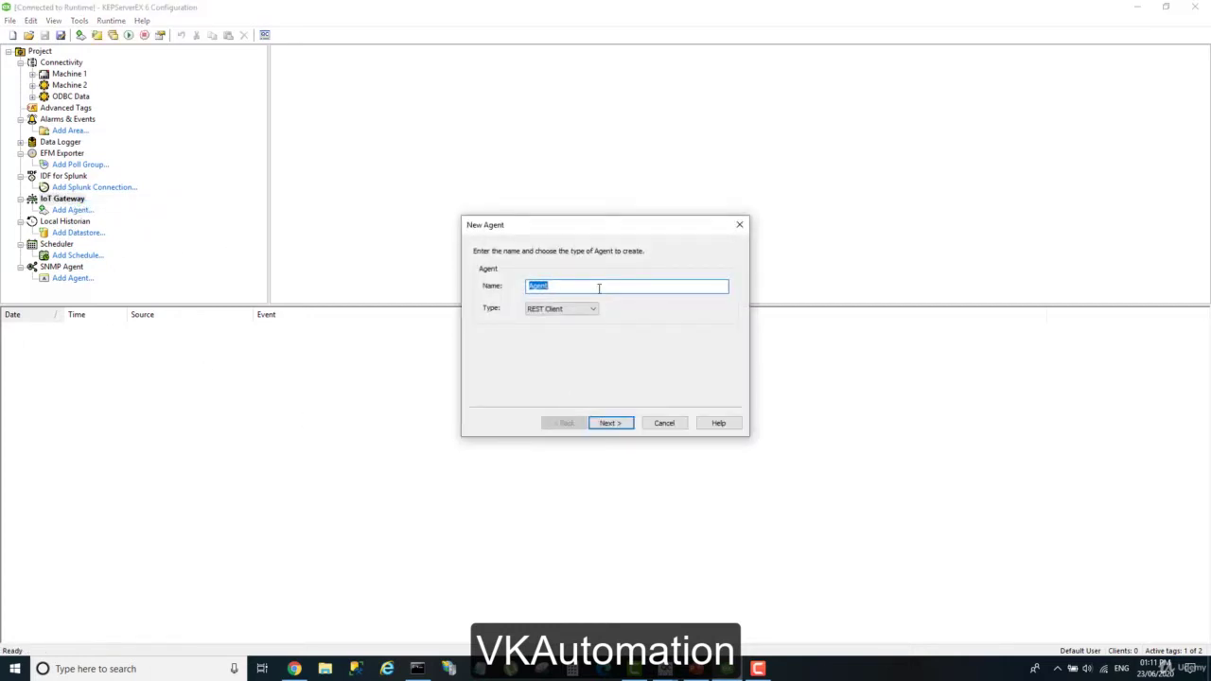
pyautogui.write('node-red')
pyautogui.click(591, 310)
pyautogui.click(577, 337)
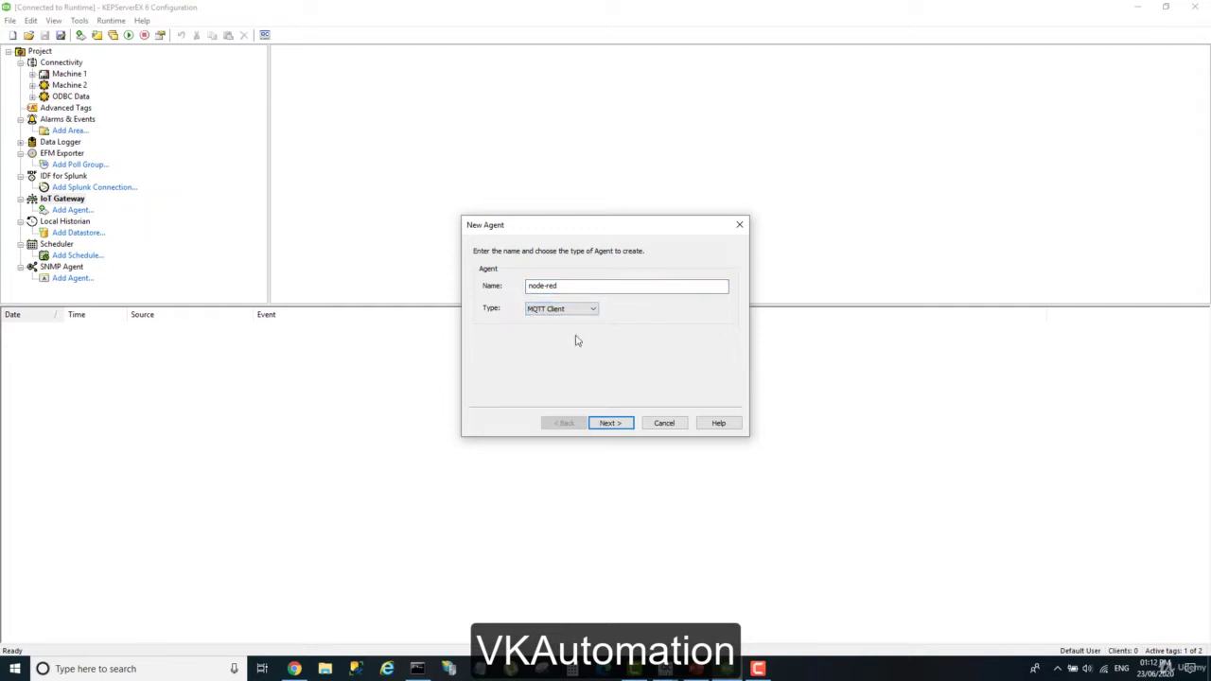
pyautogui.click(620, 423)
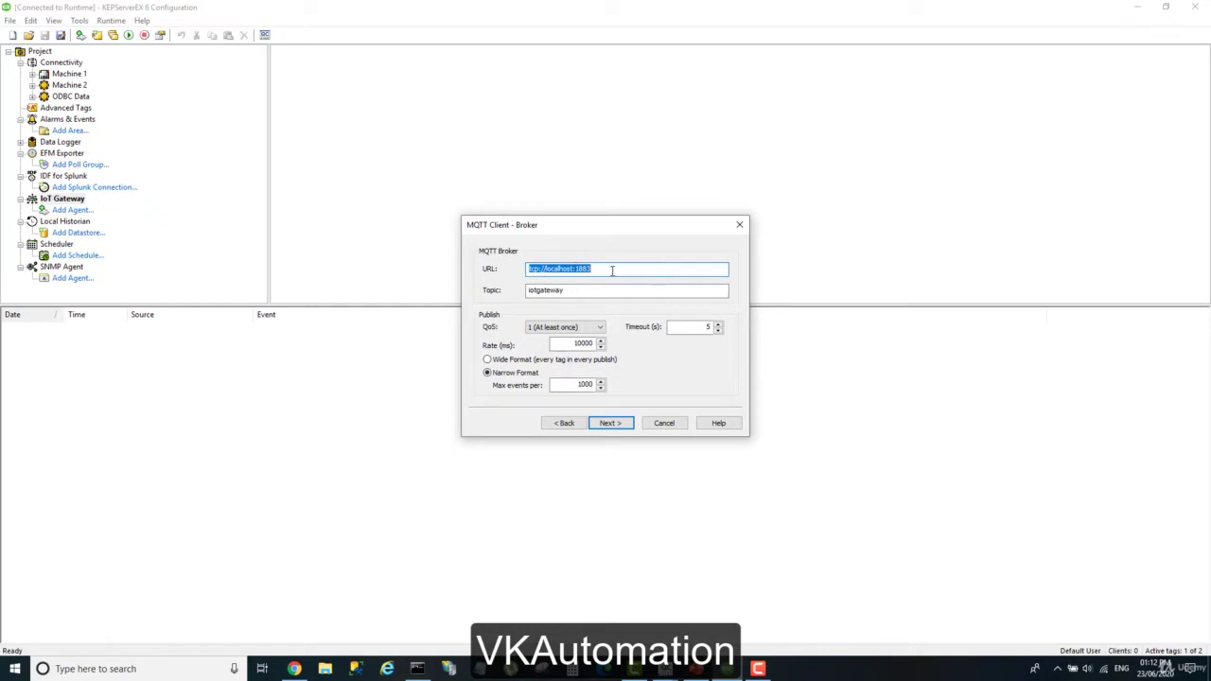
# Check the agent's broker topic and view the Node-RED flow editor in Chrome before returning to KEPServerEX
pyautogui.moveTo(577, 291); pyautogui.dragTo(496, 293)
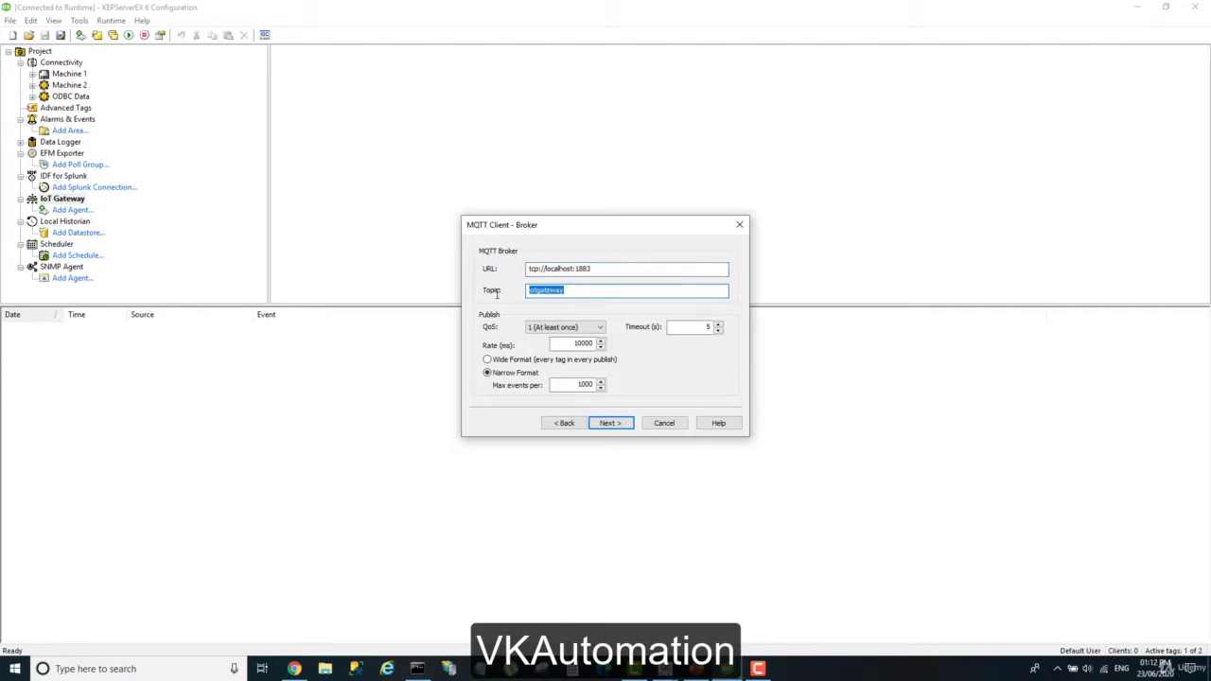
pyautogui.click(594, 288)
pyautogui.moveTo(594, 288); pyautogui.dragTo(526, 262)
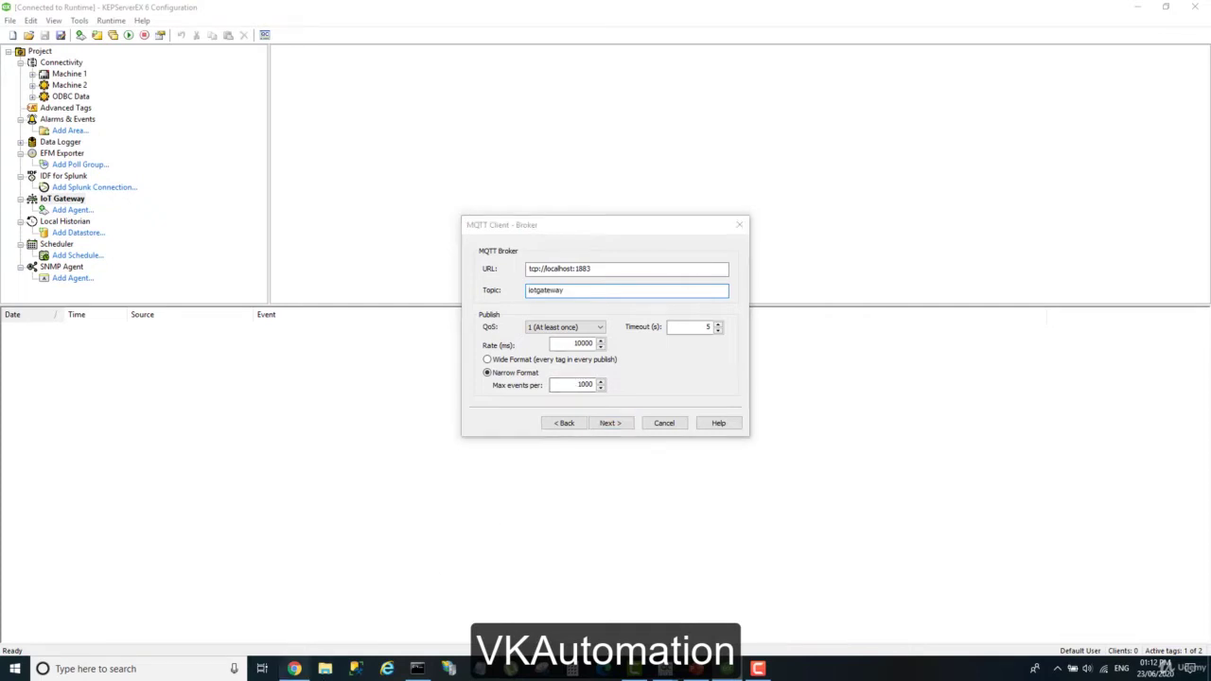
pyautogui.click(294, 669)
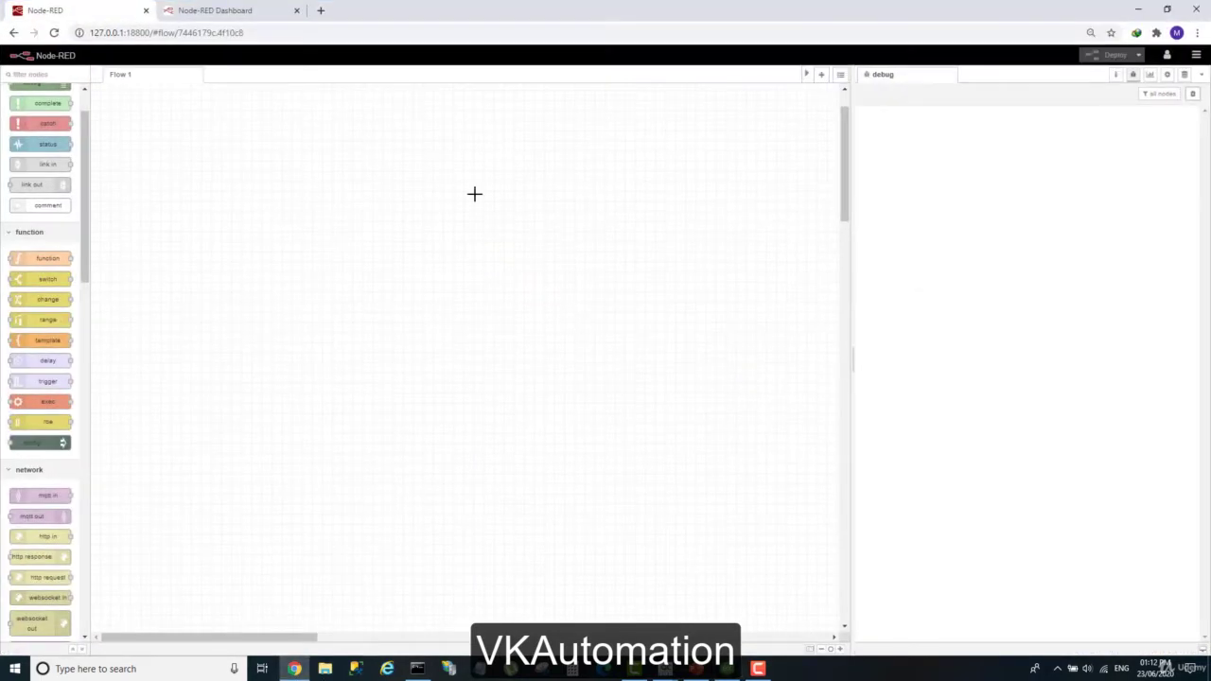
pyautogui.click(756, 668)
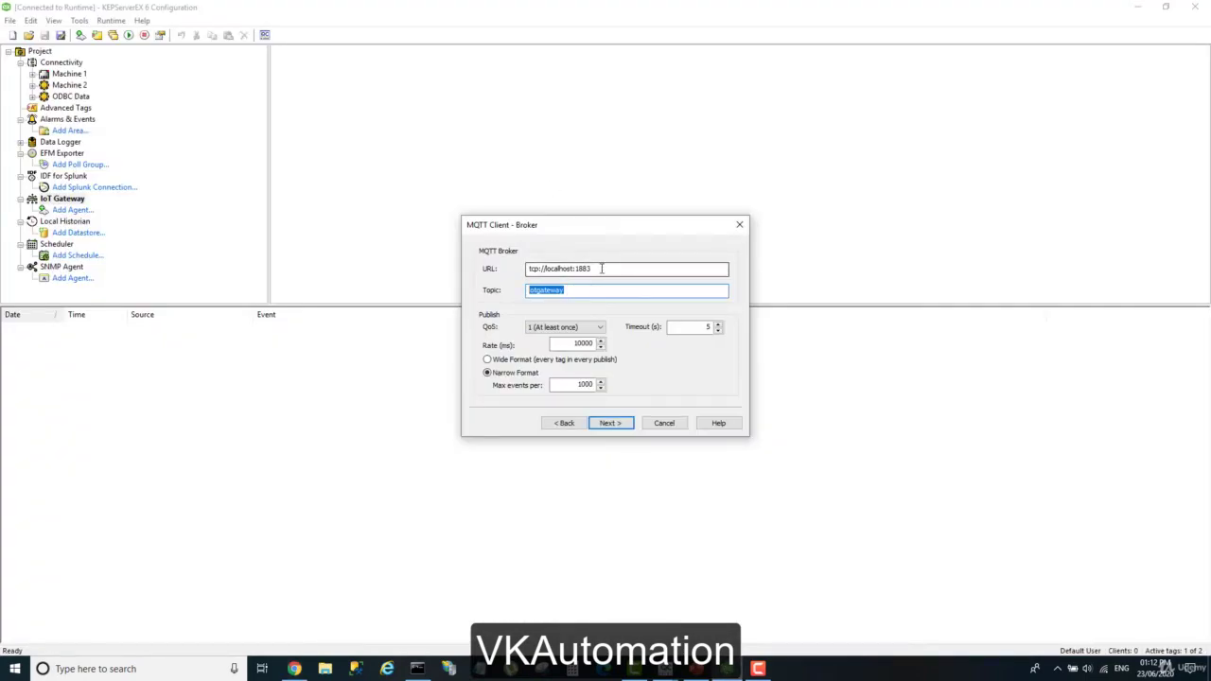
# Copy the broker URL tcp://localhost:1883 and finish creating the agent with the default broker settings and blank credentials
pyautogui.moveTo(601, 270); pyautogui.dragTo(514, 270)
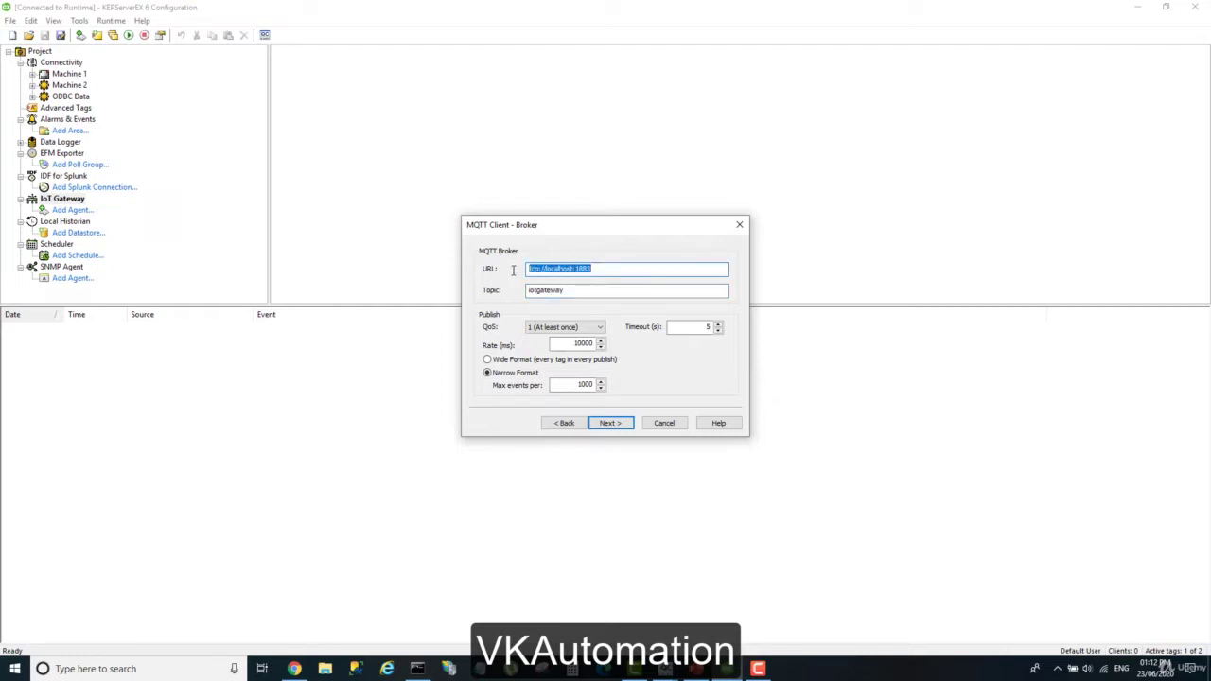
pyautogui.rightClick(553, 272)
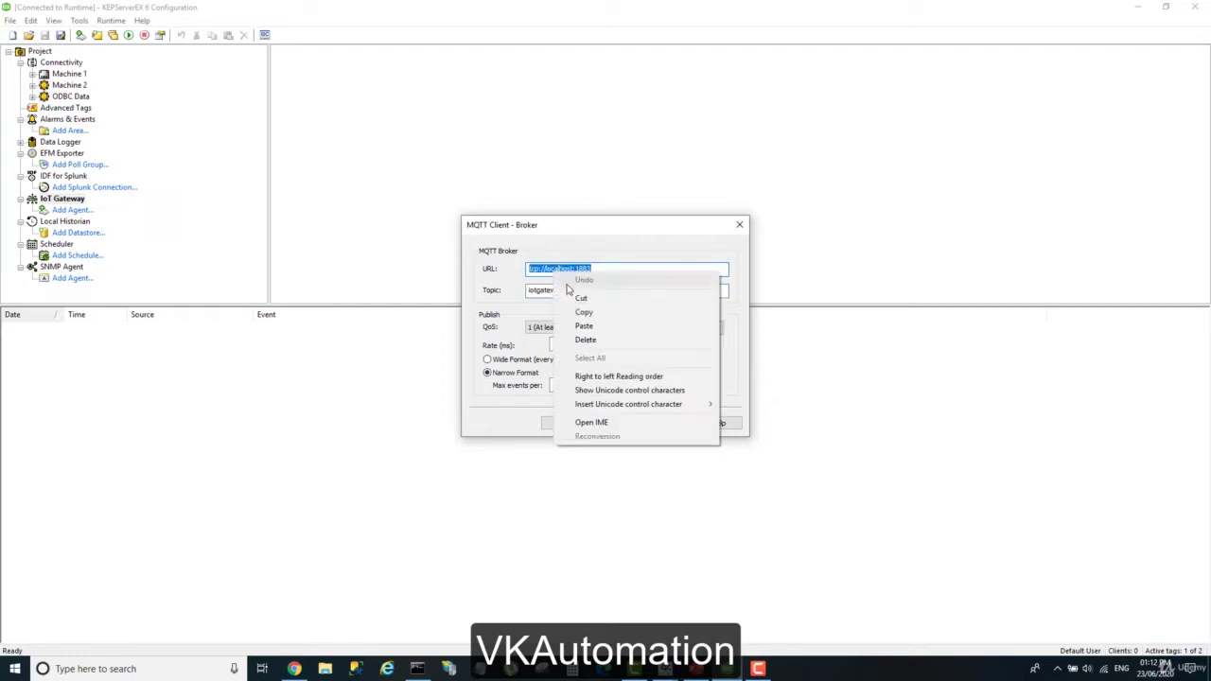
pyautogui.click(581, 315)
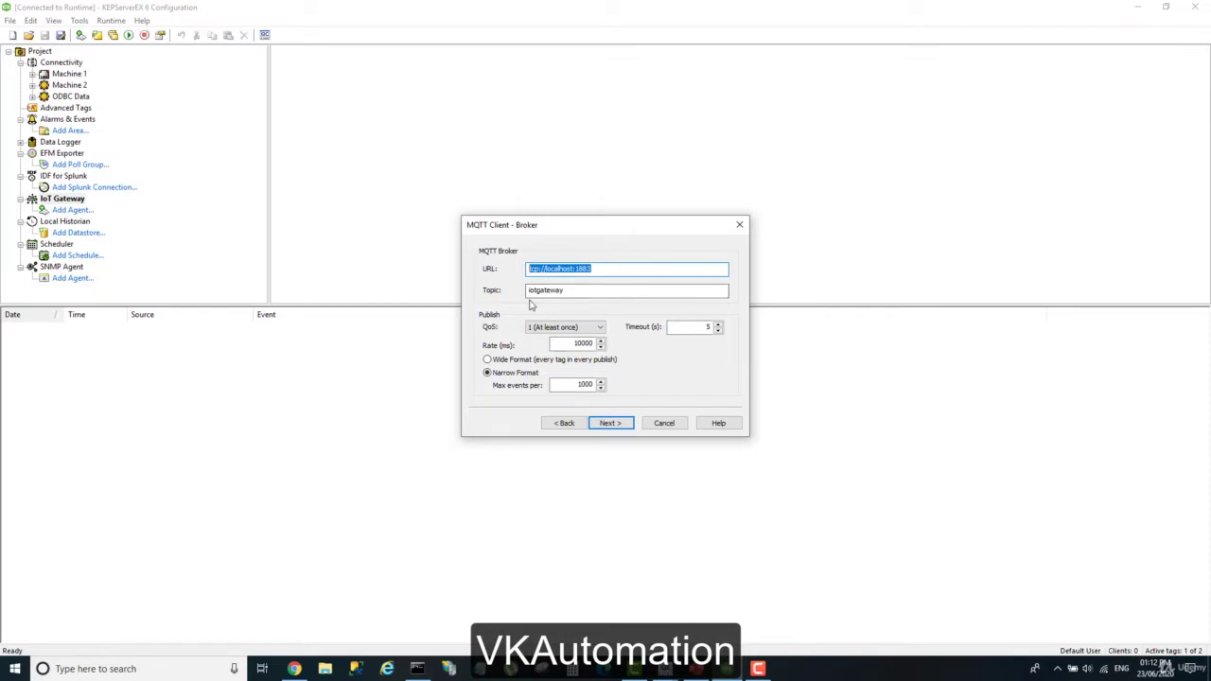
pyautogui.click(613, 426)
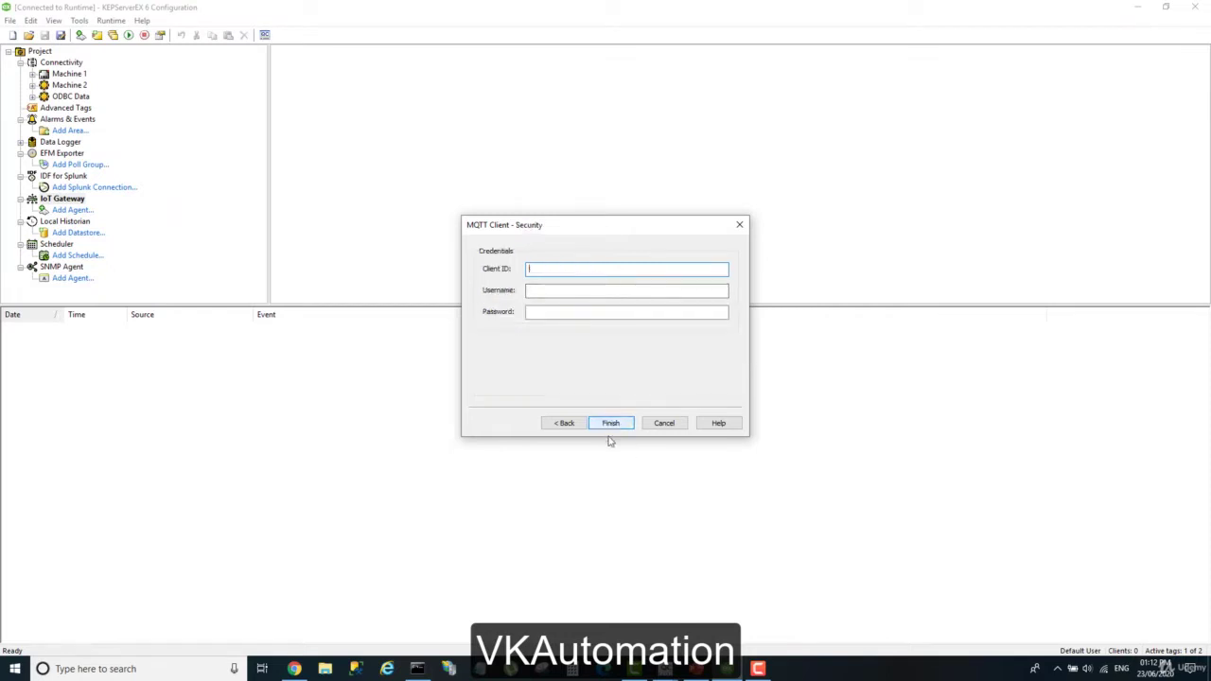
pyautogui.click(613, 426)
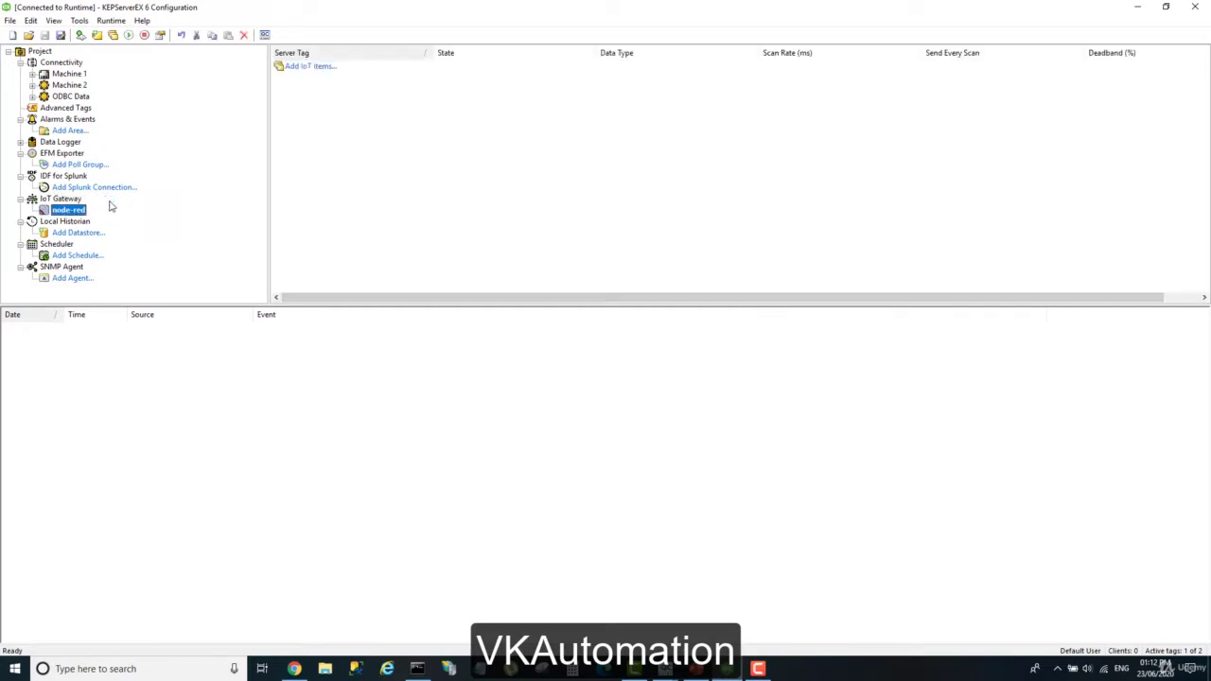
# Add the Tempreture tag of Machine 2's Device 2 to the node-red agent, keeping the 1000 ms scan rate and publishing only on data changes
pyautogui.click(322, 67)
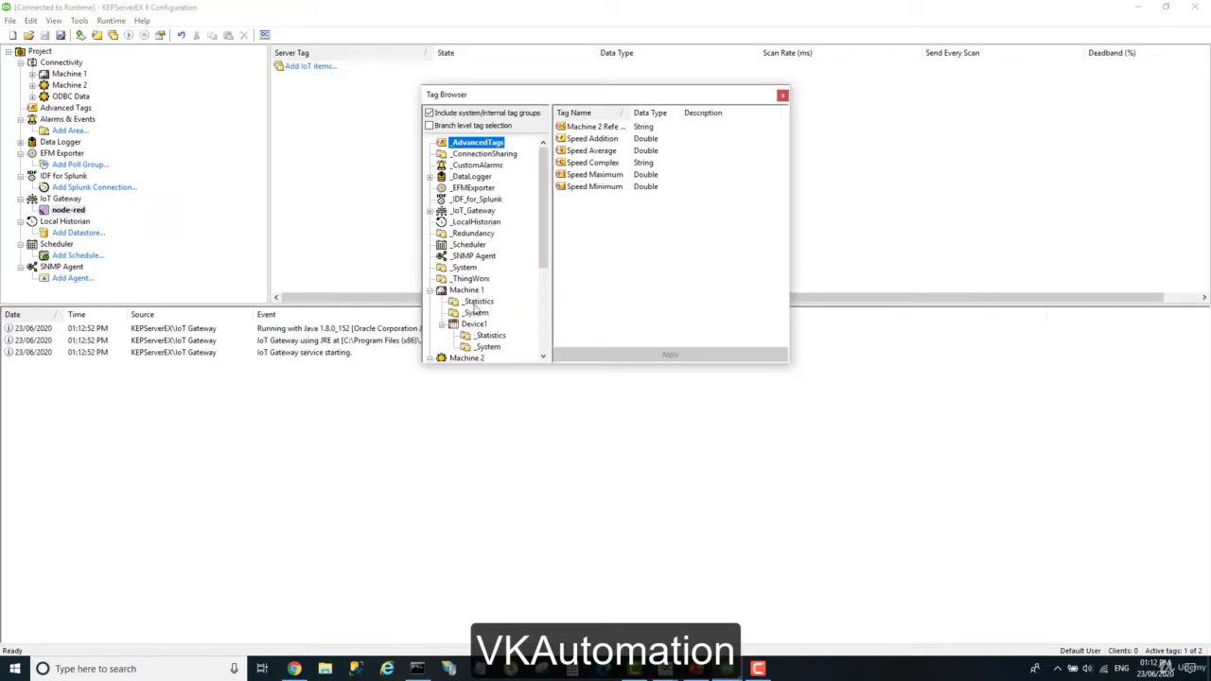
pyautogui.scroll(-3, 476, 322)
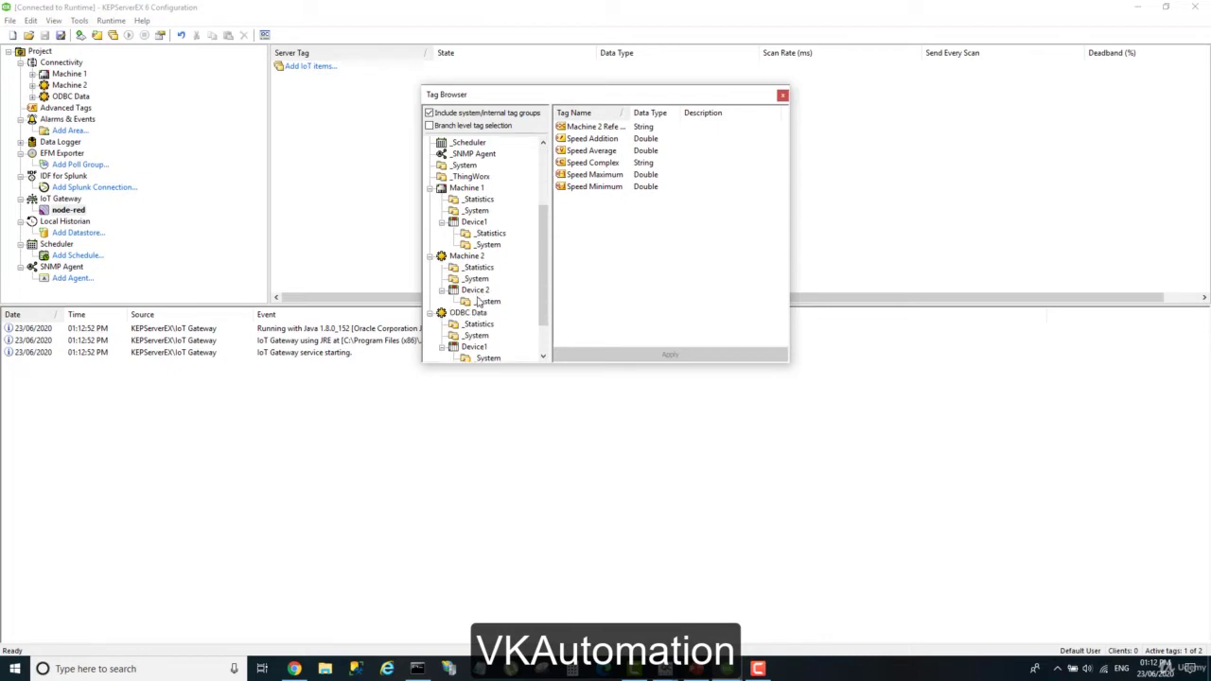
pyautogui.click(475, 289)
pyautogui.doubleClick(582, 128)
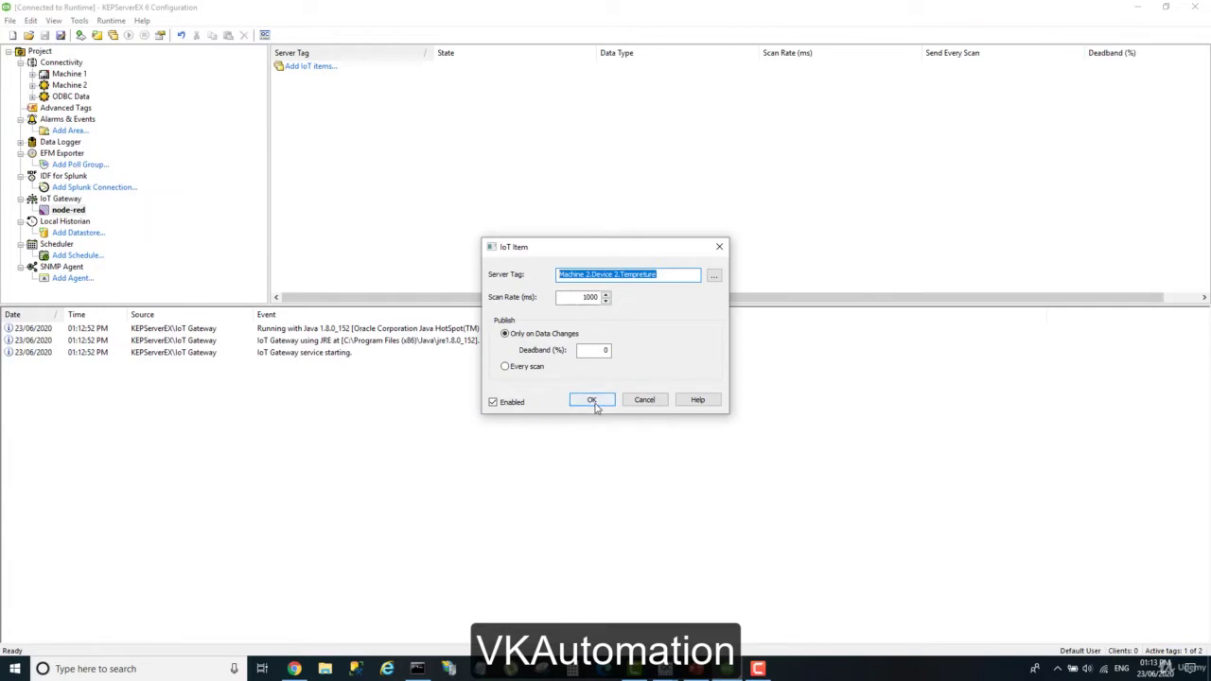
pyautogui.click(593, 400)
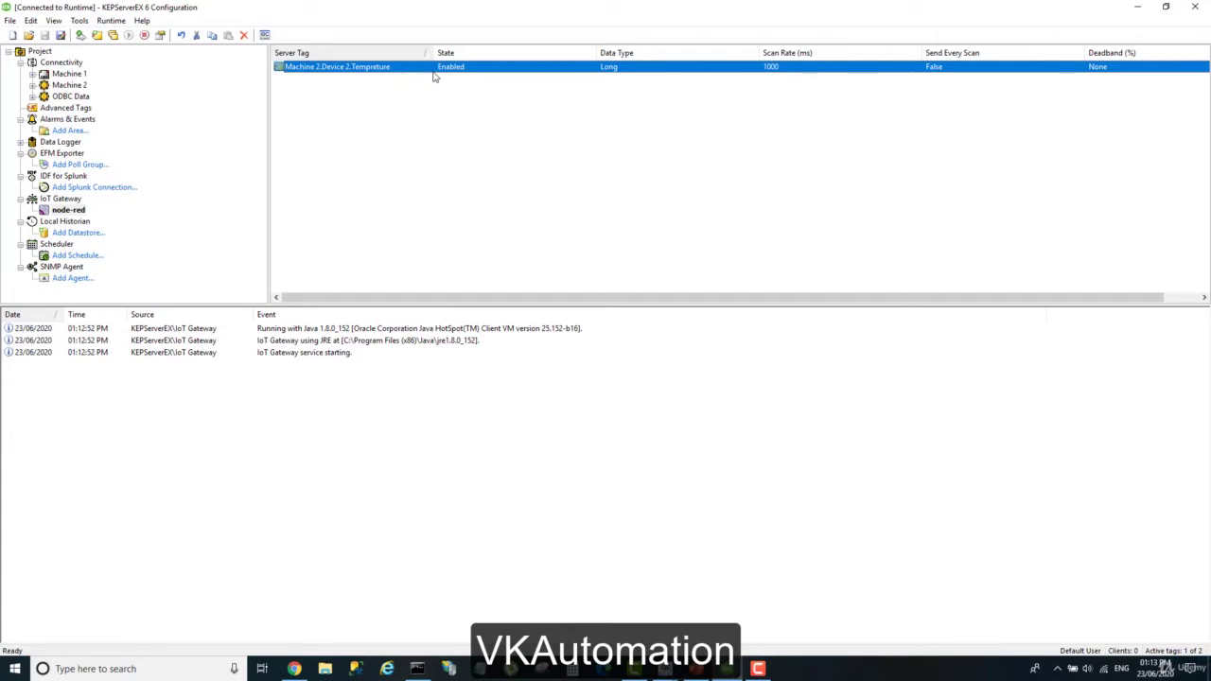
# View the live value of the Machine 2.Device 2 tag in OPC Quick Client and minimize the client
pyautogui.click(264, 35)
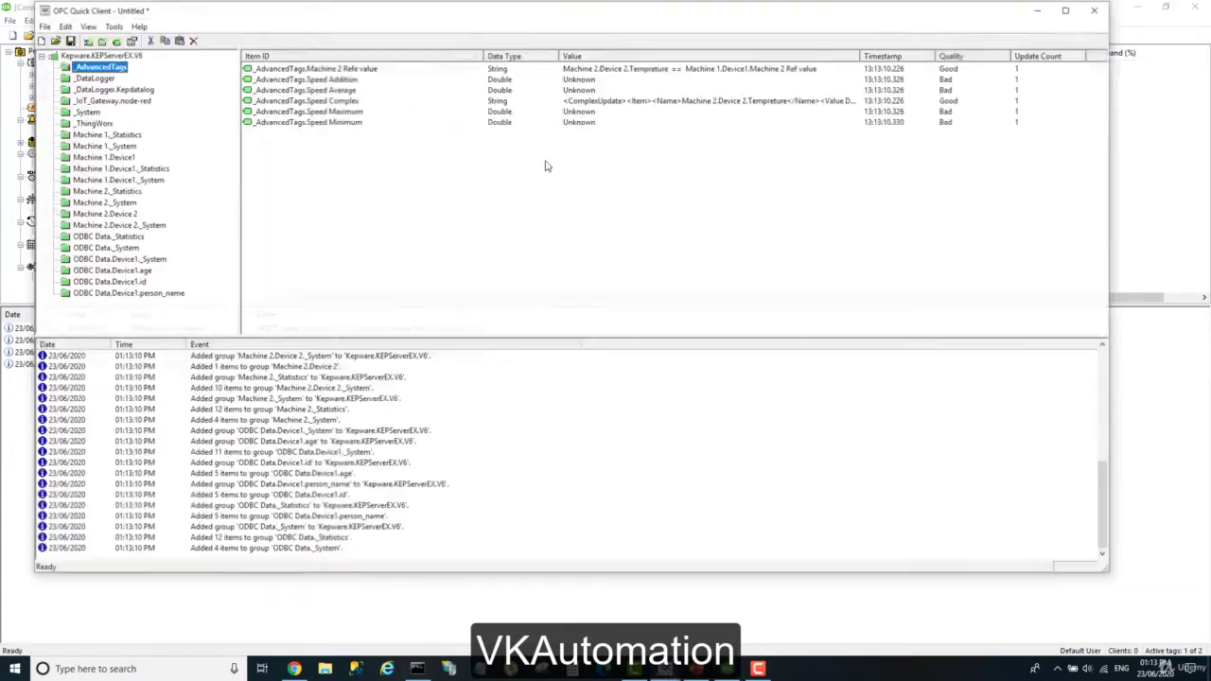
pyautogui.click(120, 214)
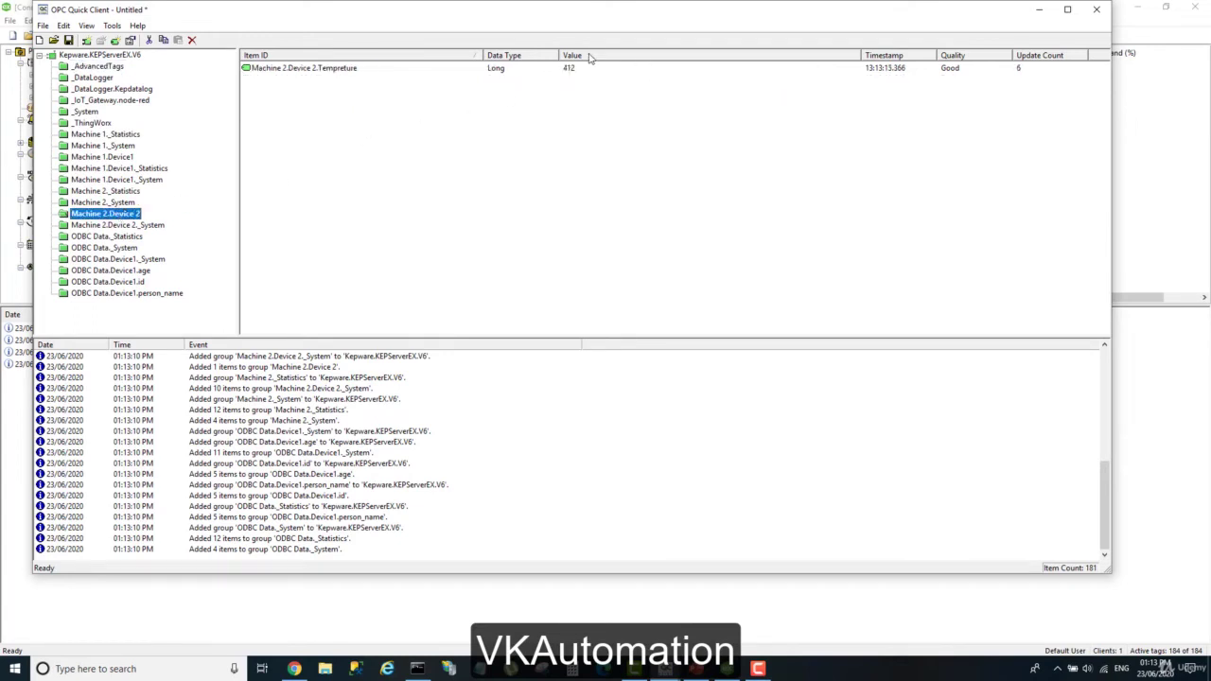
pyautogui.click(1039, 10)
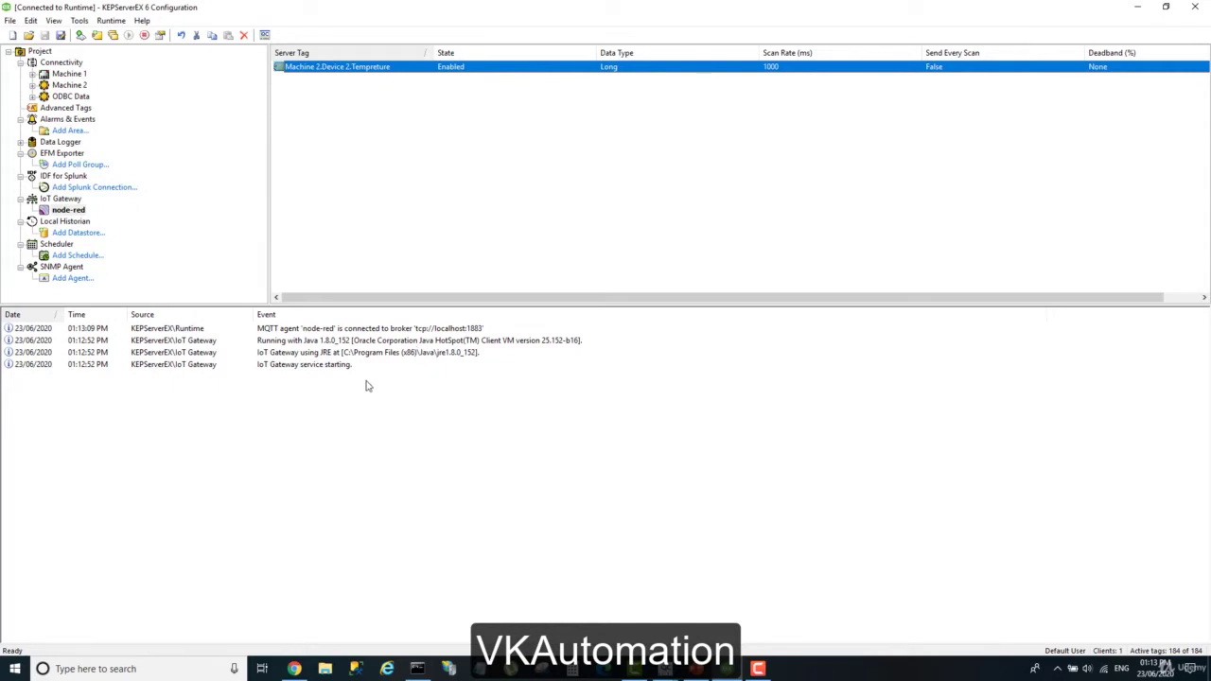
# Examine the event log entries on the IoT Gateway service start, its Java runtime and the agent's broker connection
pyautogui.moveTo(239, 376); pyautogui.dragTo(227, 332)
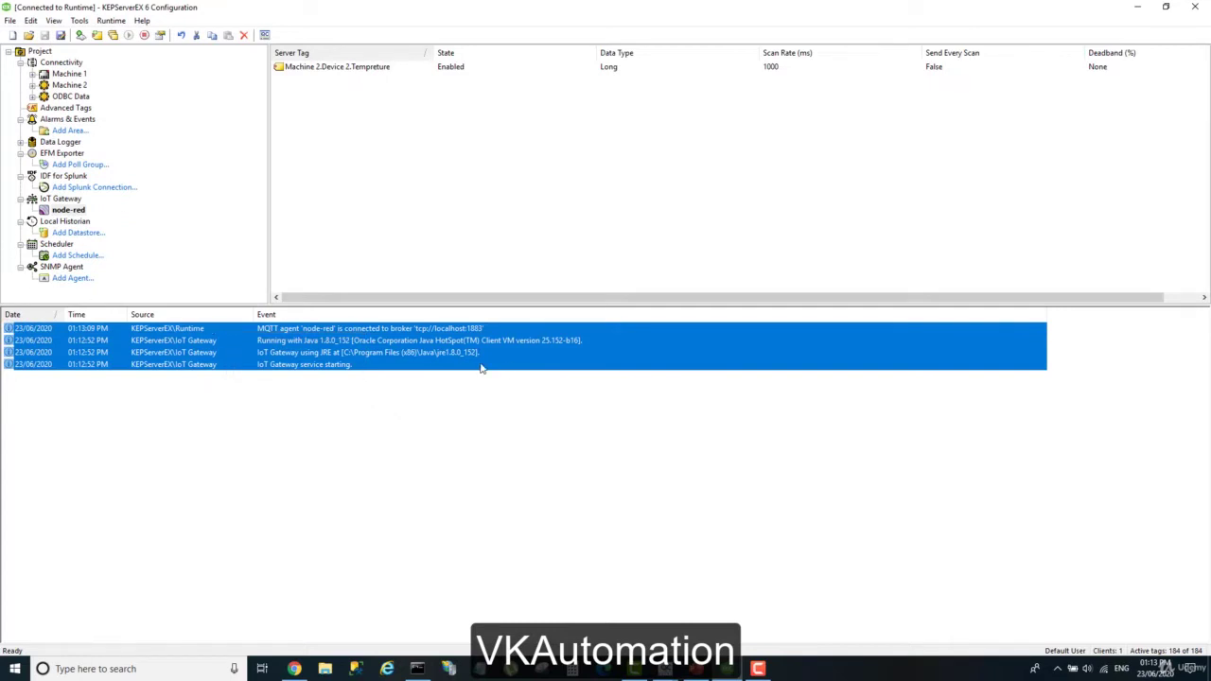
pyautogui.click(369, 346)
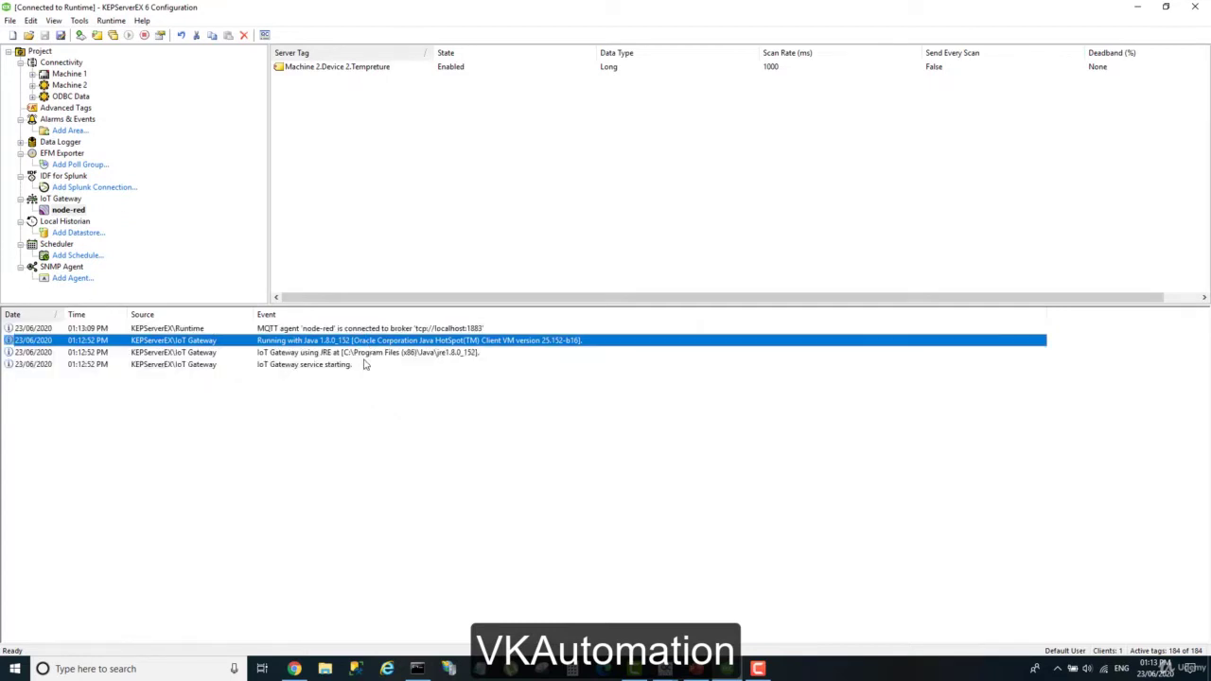
pyautogui.click(267, 356)
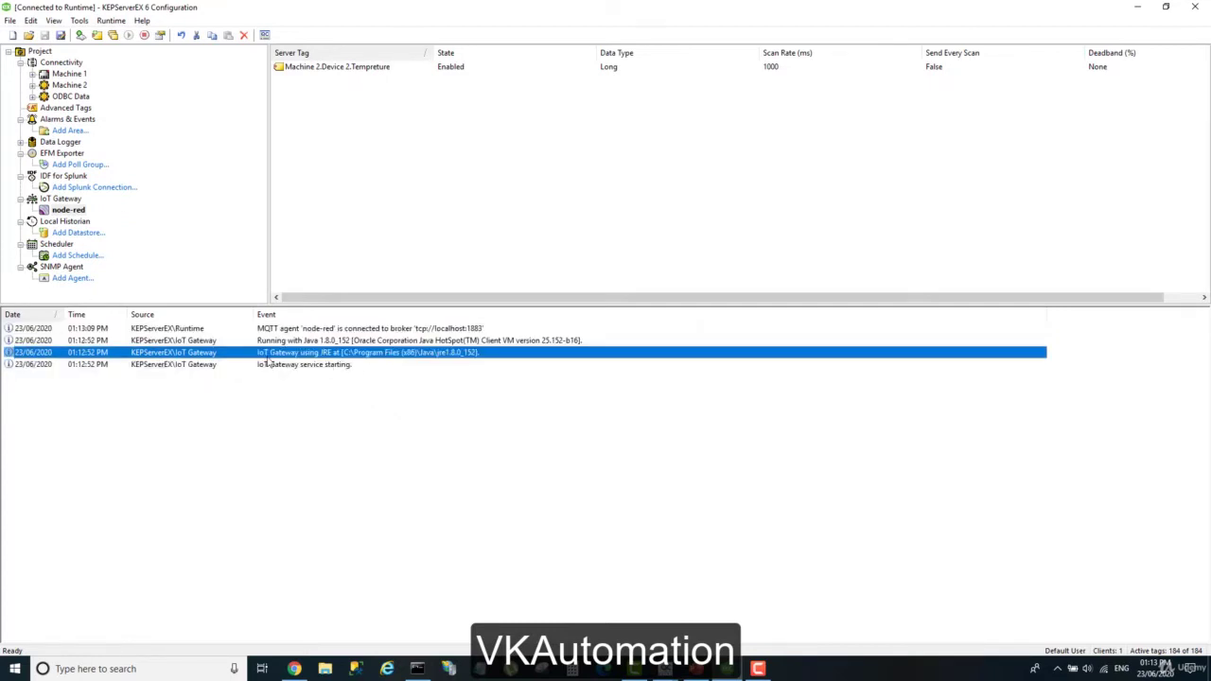
pyautogui.click(347, 368)
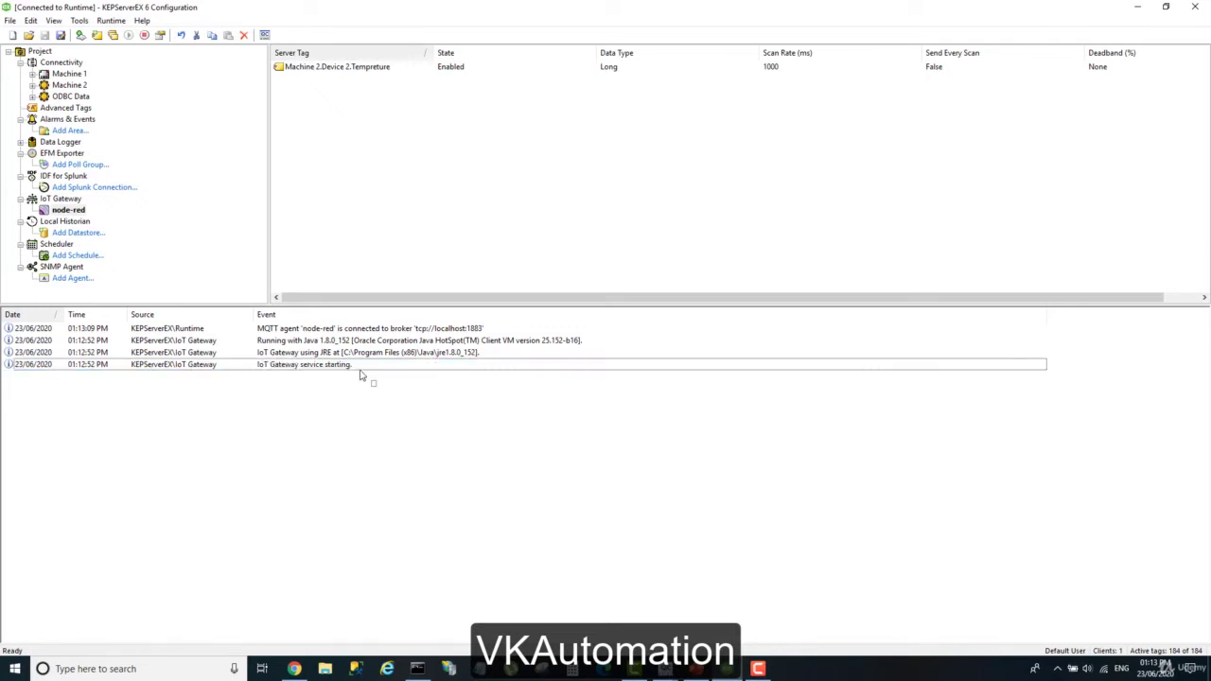
pyautogui.moveTo(374, 383); pyautogui.dragTo(317, 330)
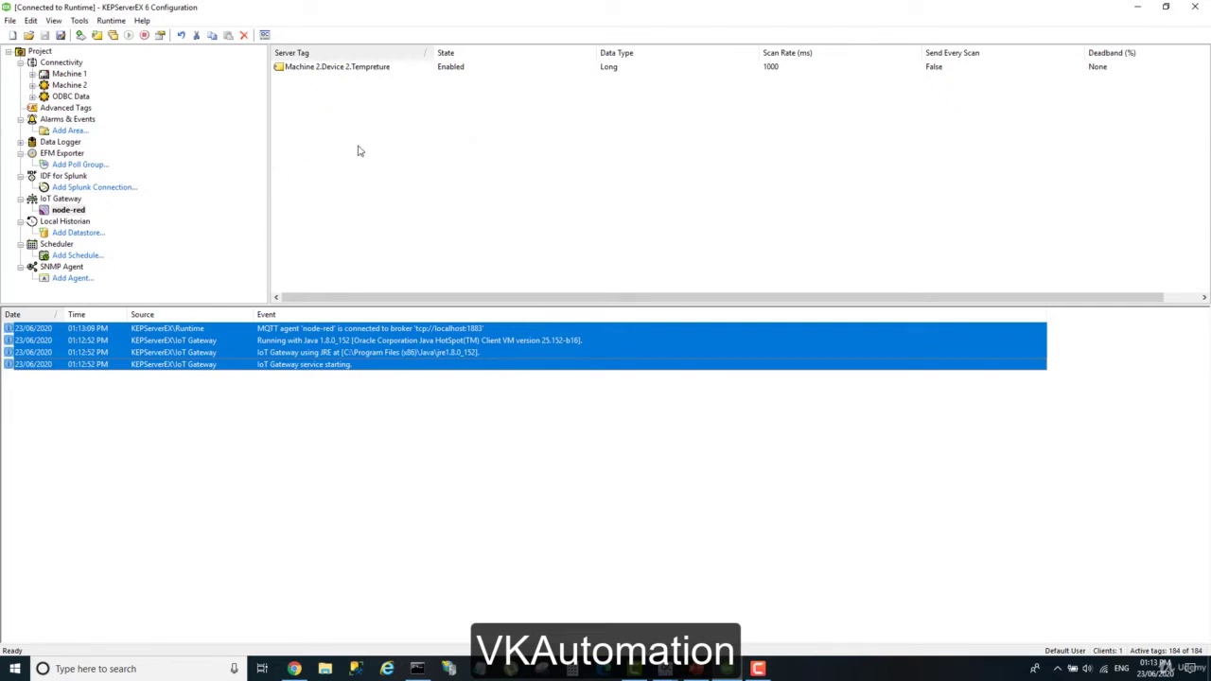
# Switch to Node-RED in Chrome, add an mqtt in node and a debug node to Flow 1, and wire them together
pyautogui.click(290, 669)
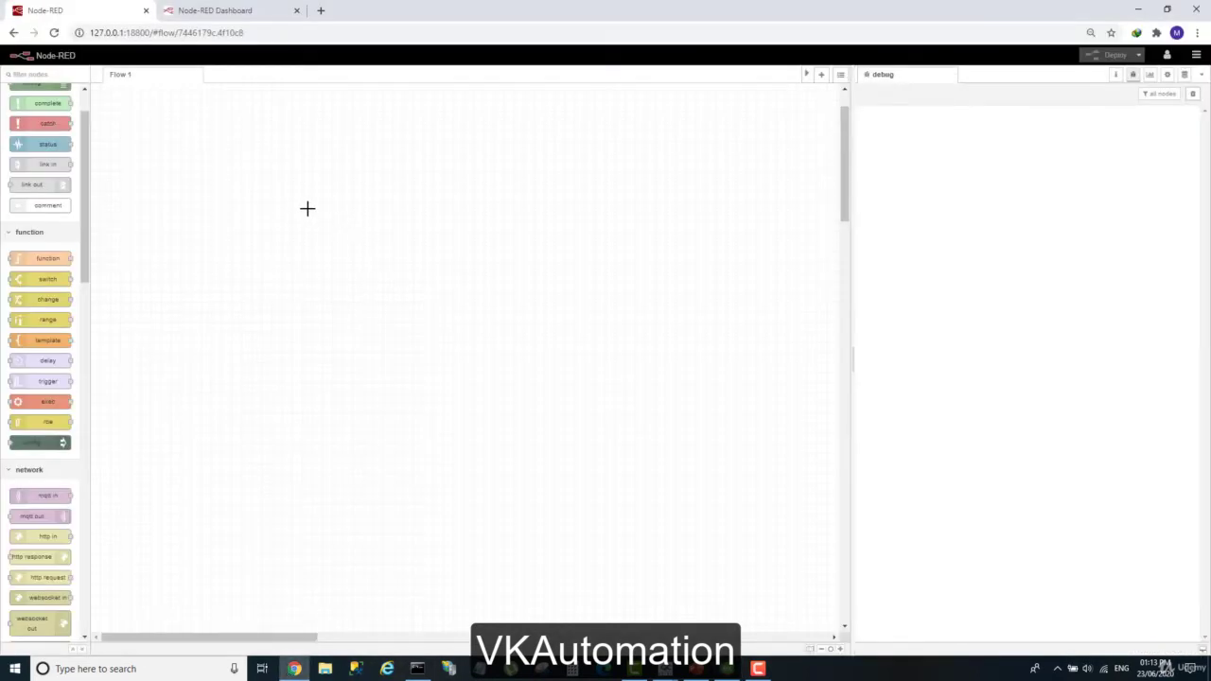
pyautogui.moveTo(40, 496); pyautogui.dragTo(249, 230)
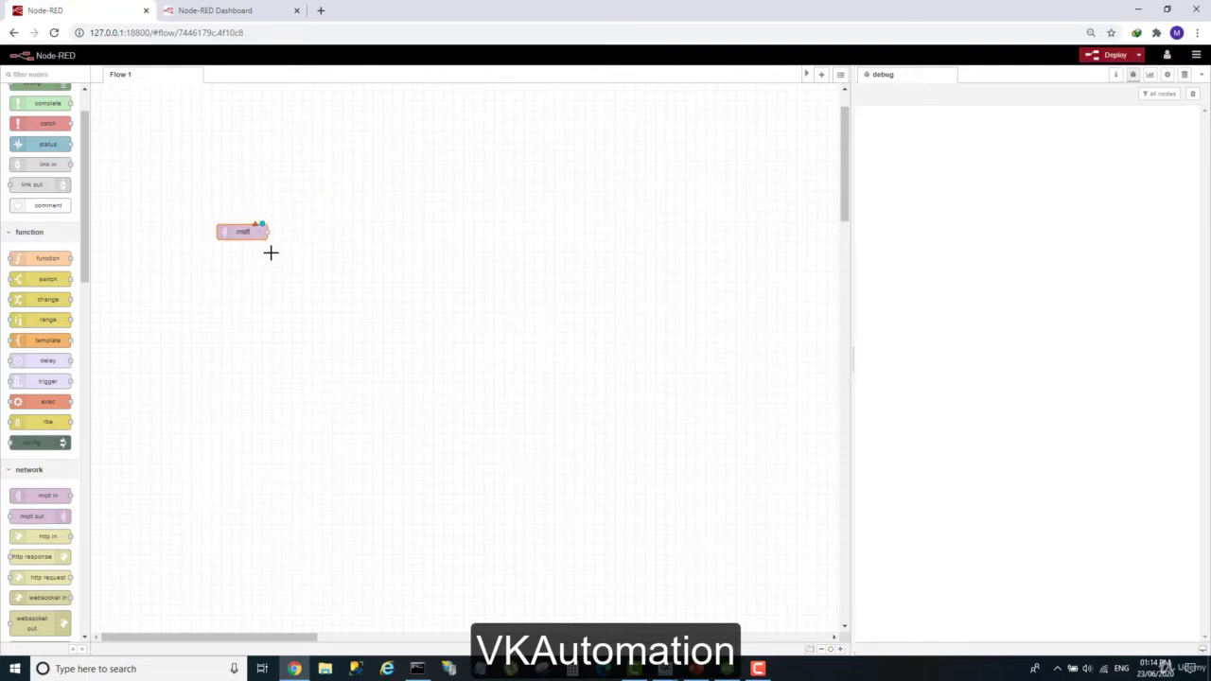
pyautogui.scroll(1, 52, 189)
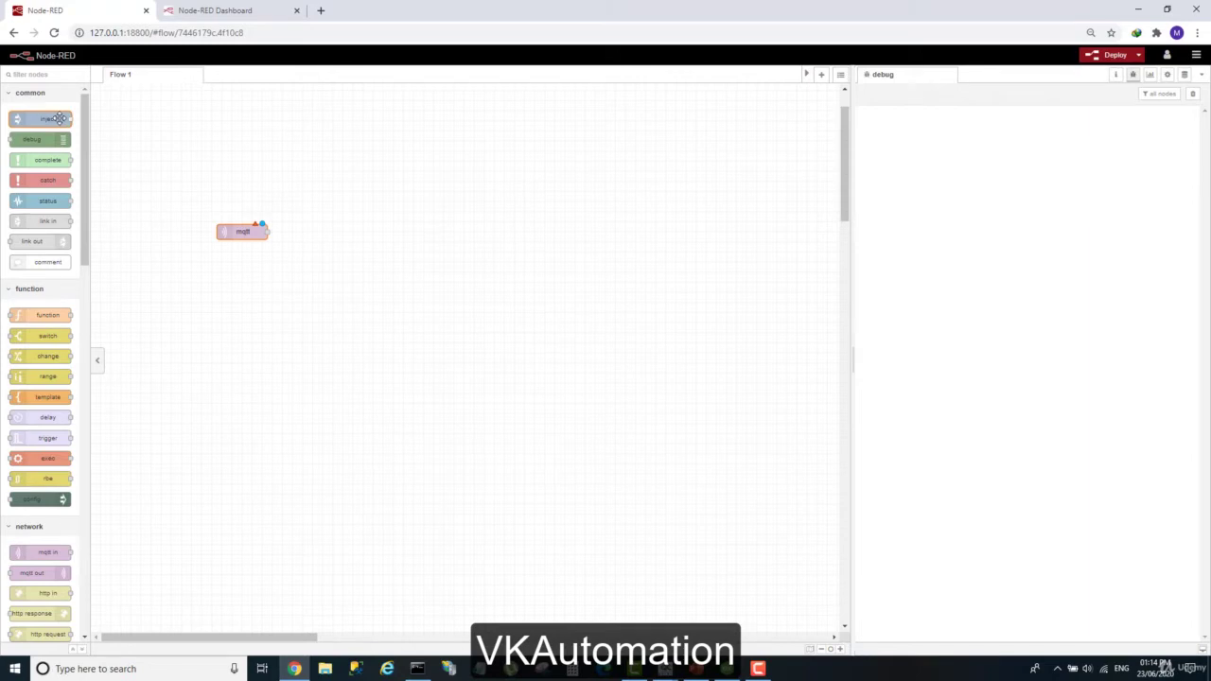
pyautogui.moveTo(38, 140); pyautogui.dragTo(533, 230)
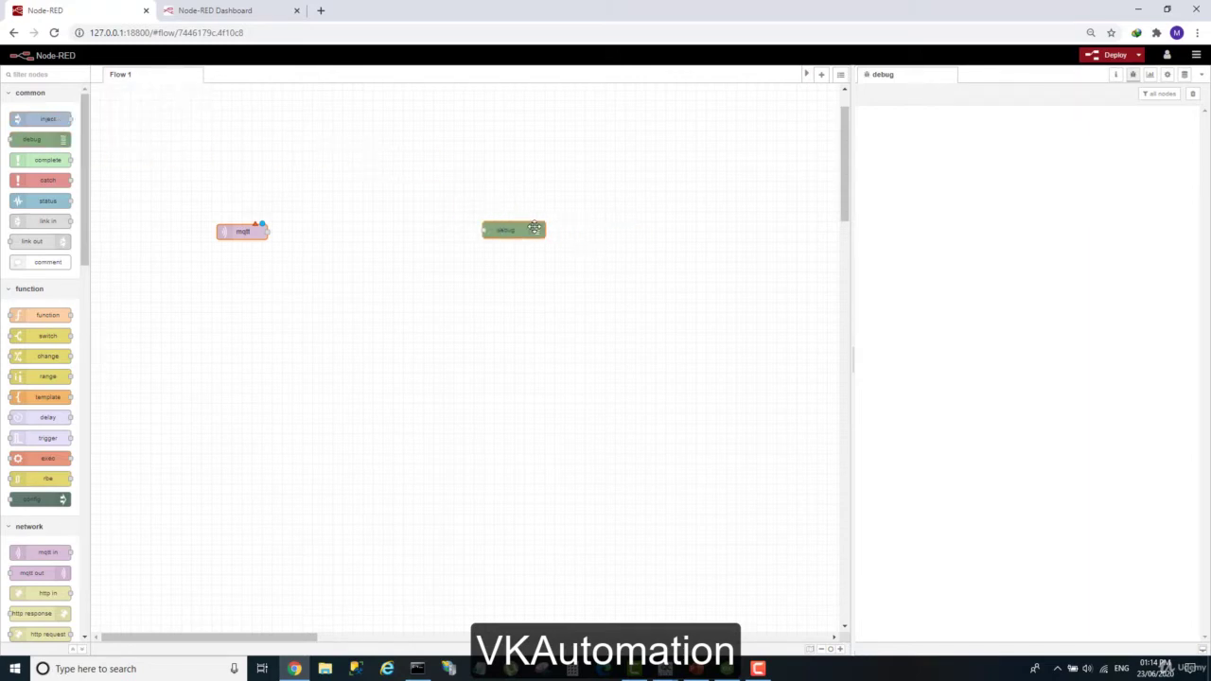
pyautogui.moveTo(263, 232); pyautogui.dragTo(480, 230)
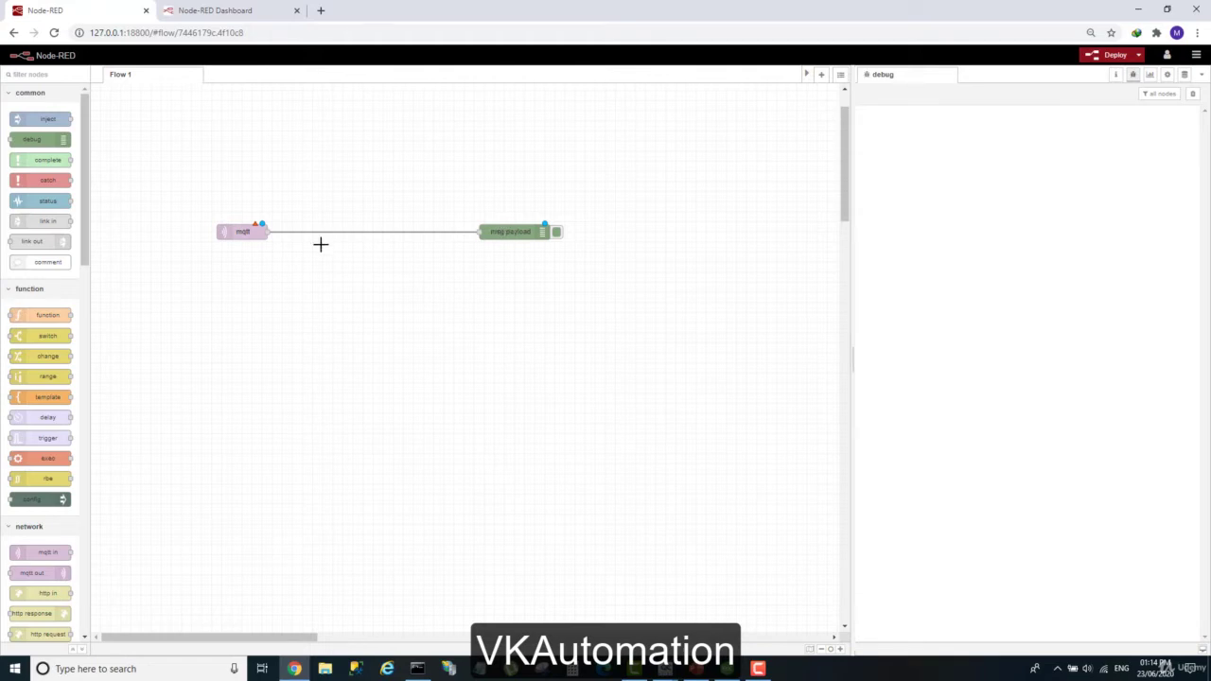
# Set the mqtt in node's broker to tcp://localhost on port 1883, check its security and message settings, and save the broker configuration
pyautogui.doubleClick(243, 232)
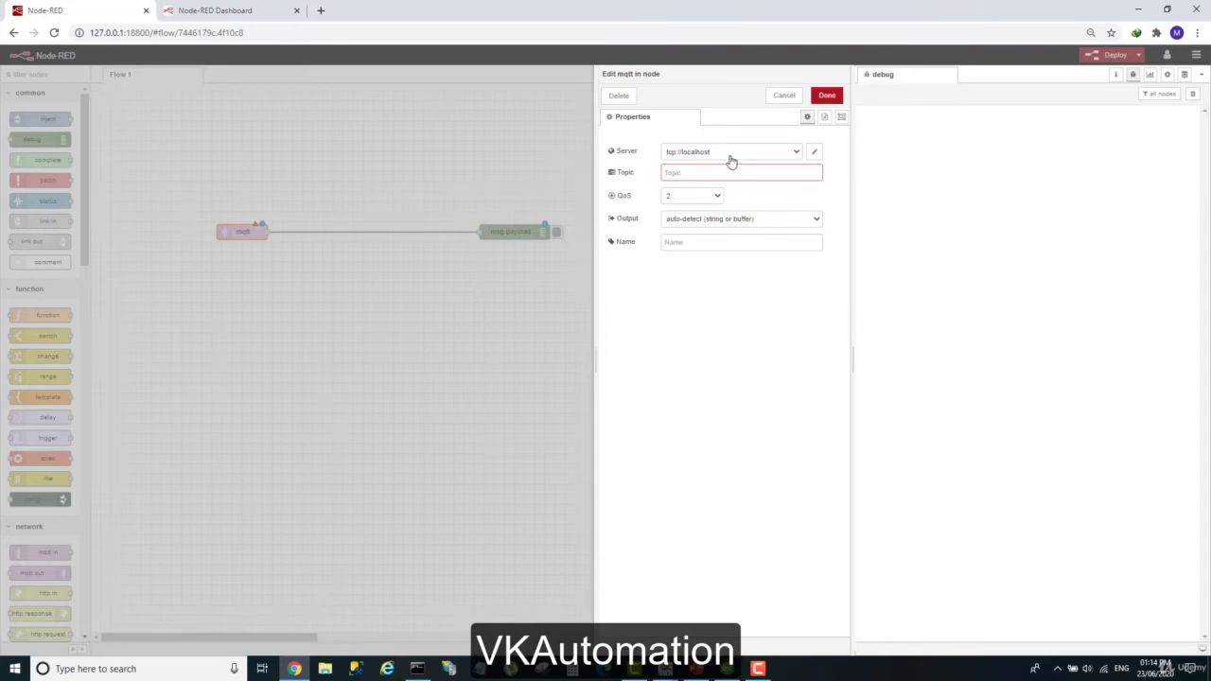
pyautogui.click(816, 153)
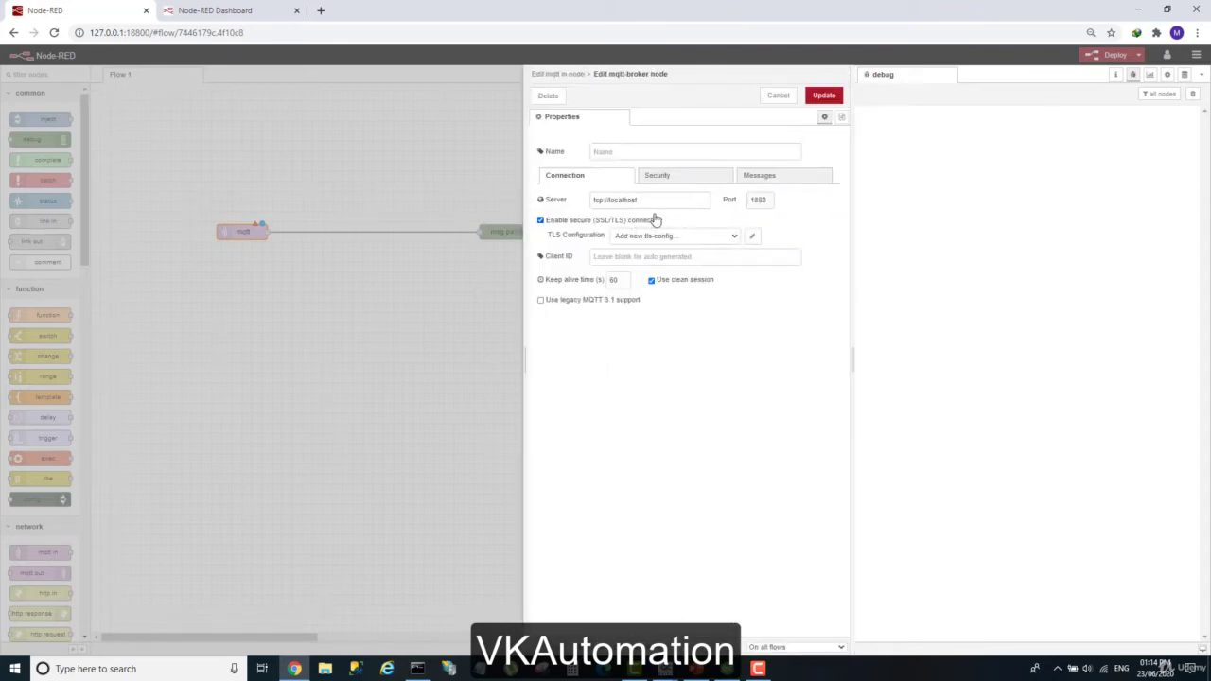
pyautogui.moveTo(655, 201); pyautogui.dragTo(514, 202)
pyautogui.press('BackSpace')
pyautogui.write('tcp://localhost:1883')
pyautogui.doubleClick(646, 200)
pyautogui.click(665, 180)
pyautogui.click(788, 180)
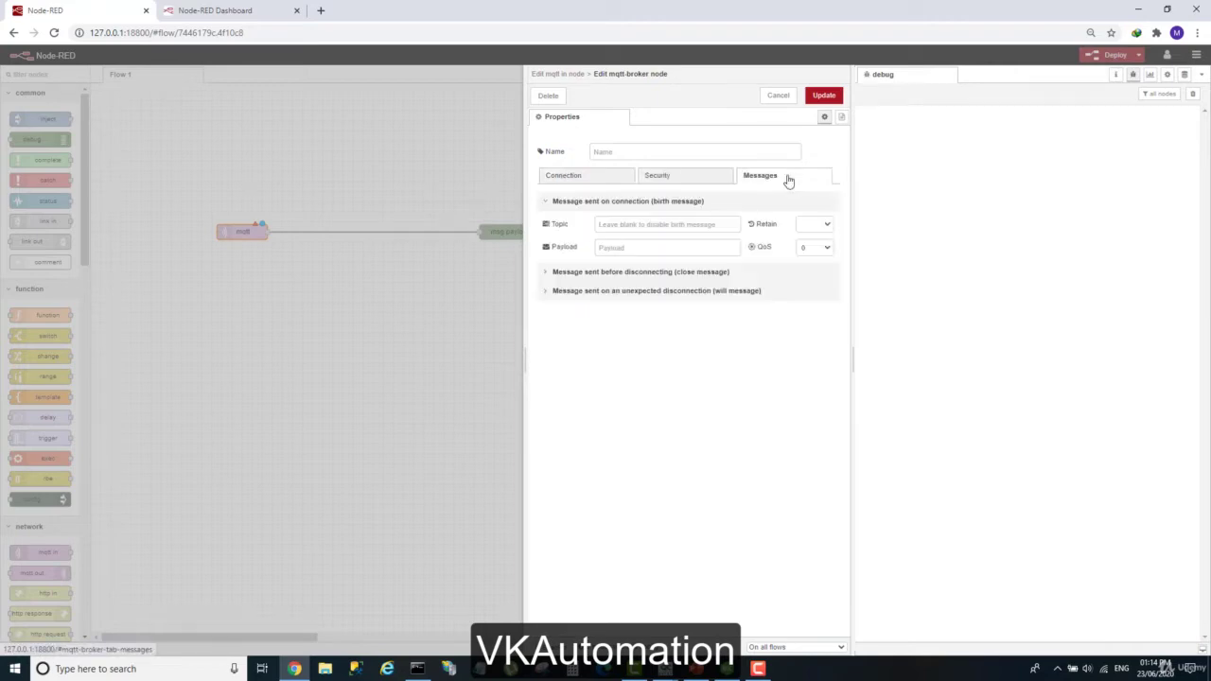
pyautogui.click(567, 180)
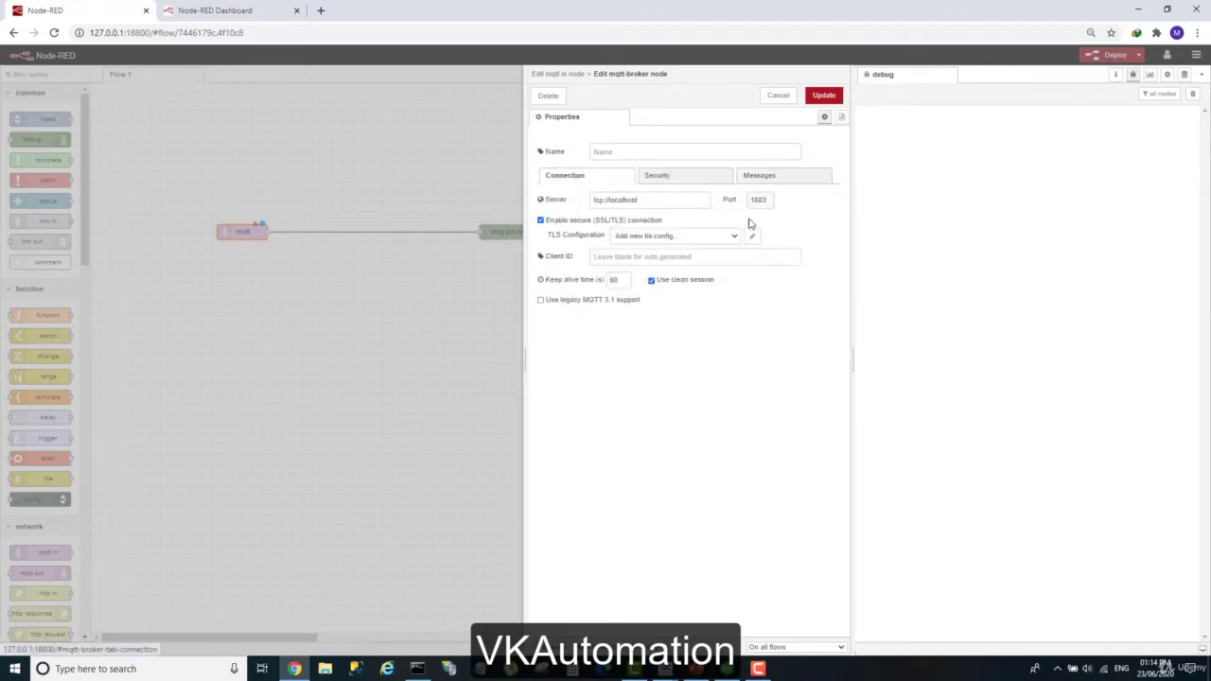
pyautogui.click(823, 94)
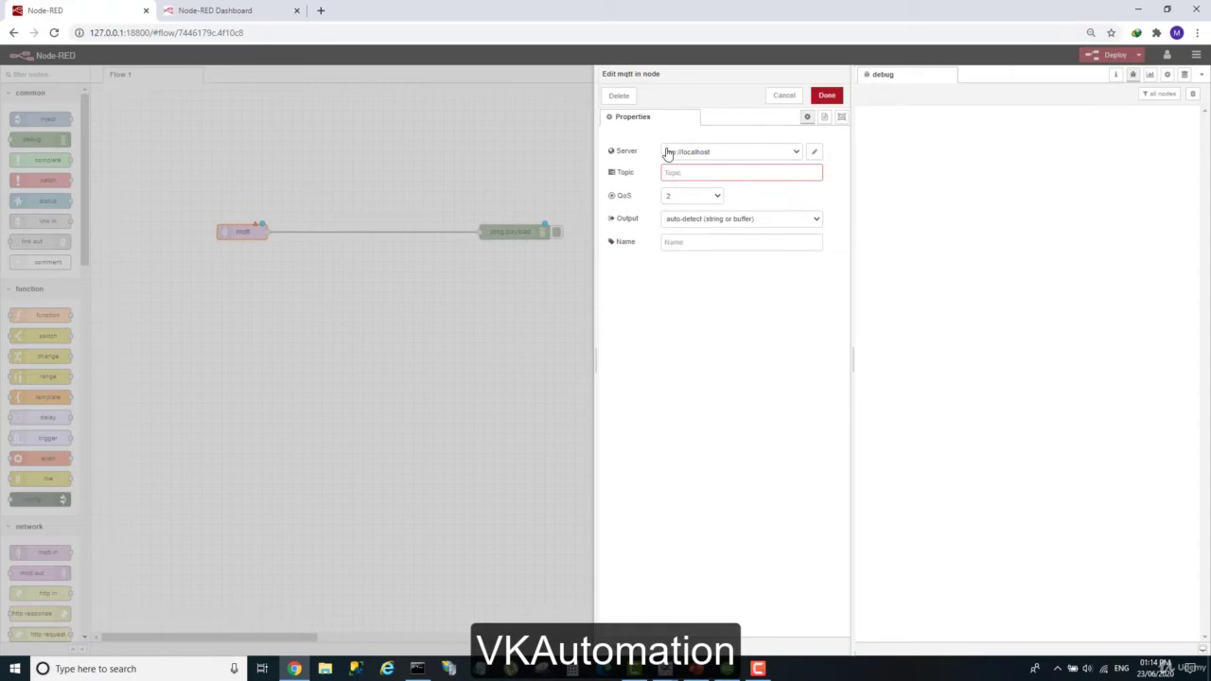
# Set the mqtt in node's topic to iotgateway, QoS to 1 and output to auto-detect (string or buffer), and save the node
pyautogui.click(707, 170)
pyautogui.click(708, 197)
pyautogui.click(702, 216)
pyautogui.click(764, 223)
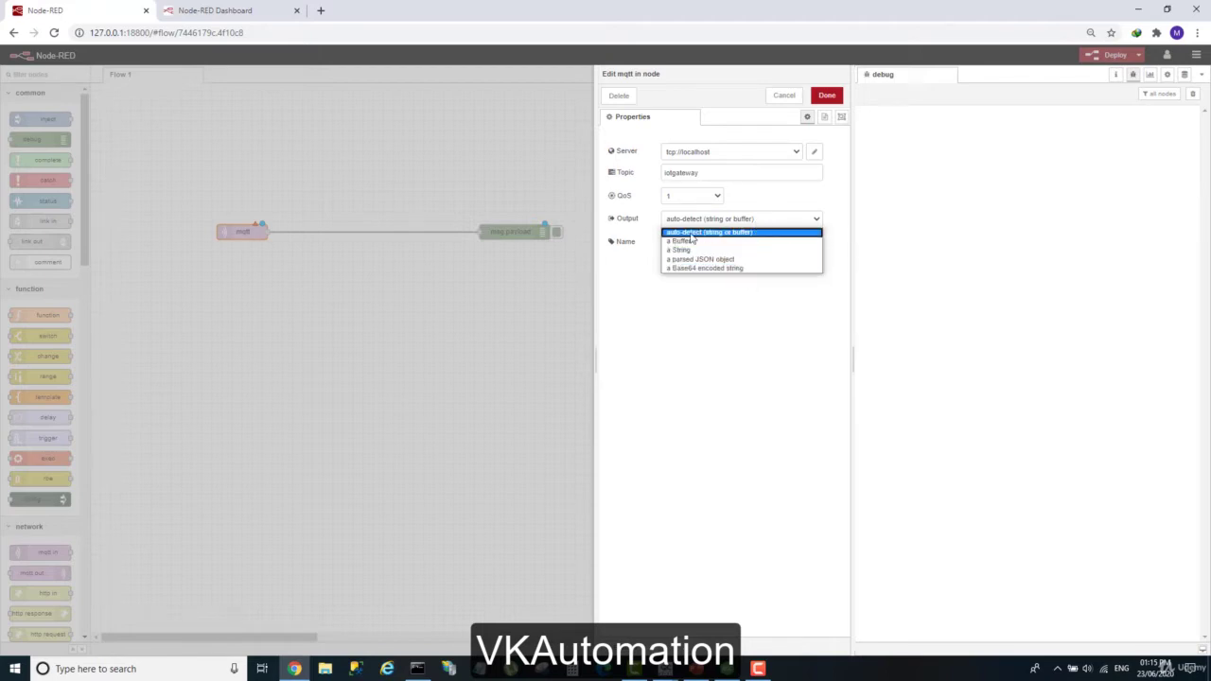
pyautogui.click(742, 233)
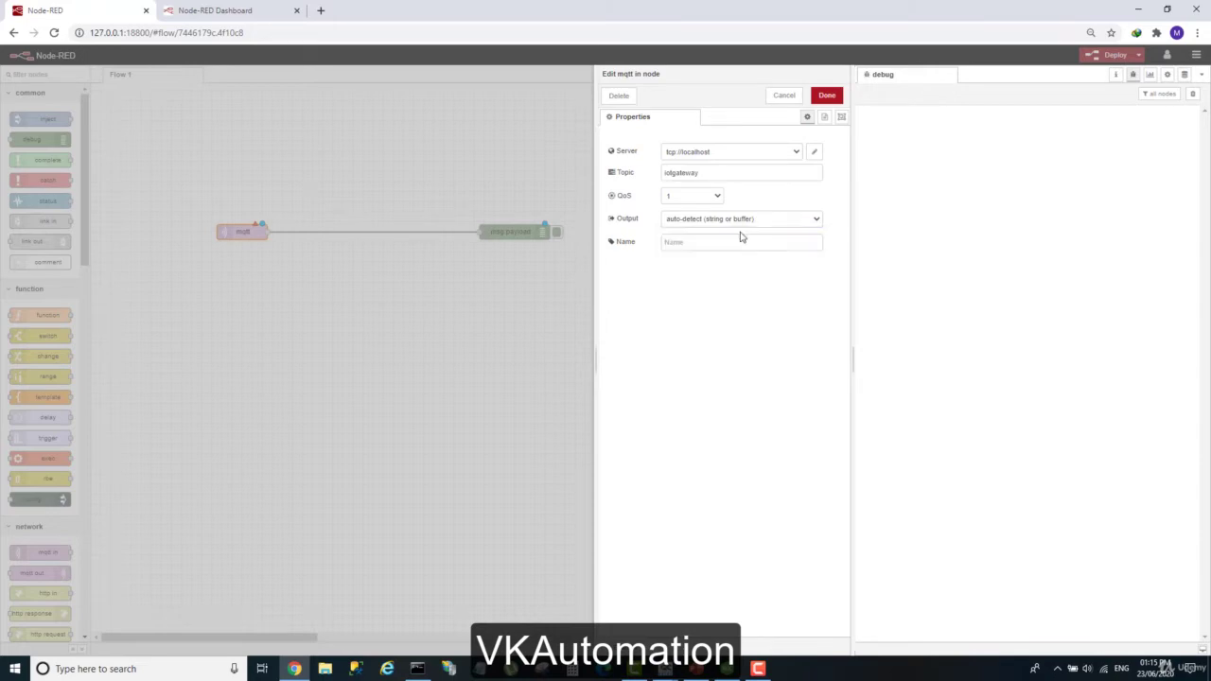
pyautogui.click(827, 96)
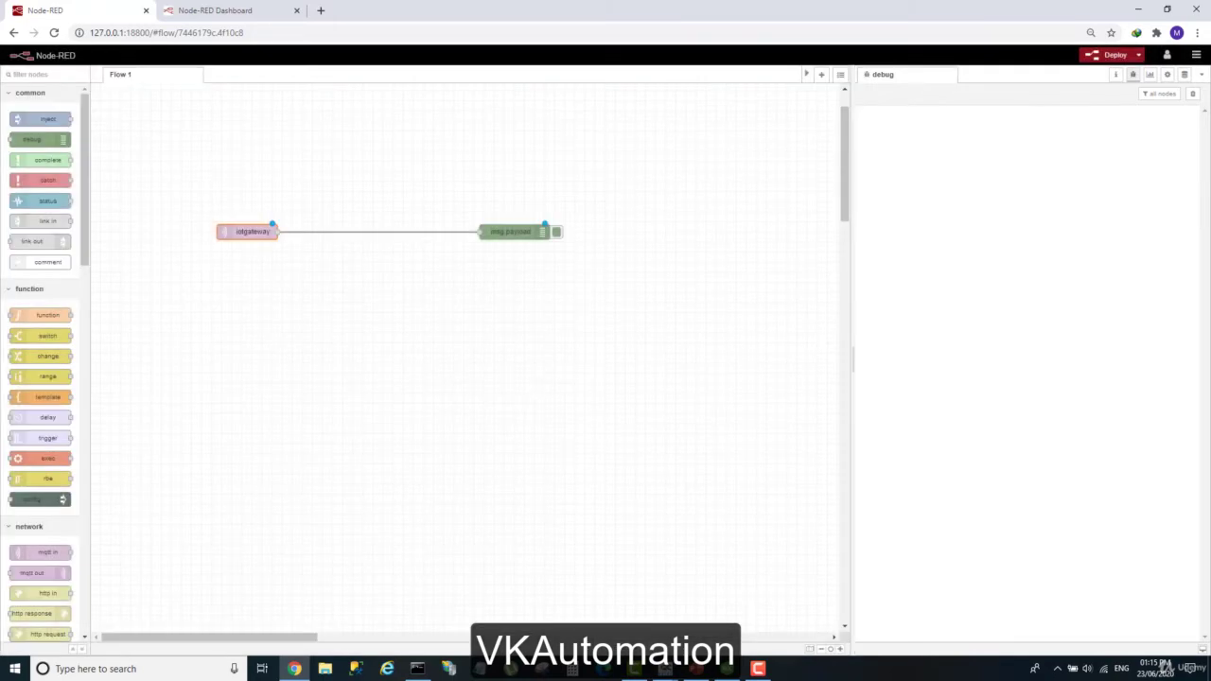
# Switch to KEPServerEX, check the MQTT topic in the node-red agent's client properties, and close them without changes
pyautogui.hotkey('alt', 'Tab')
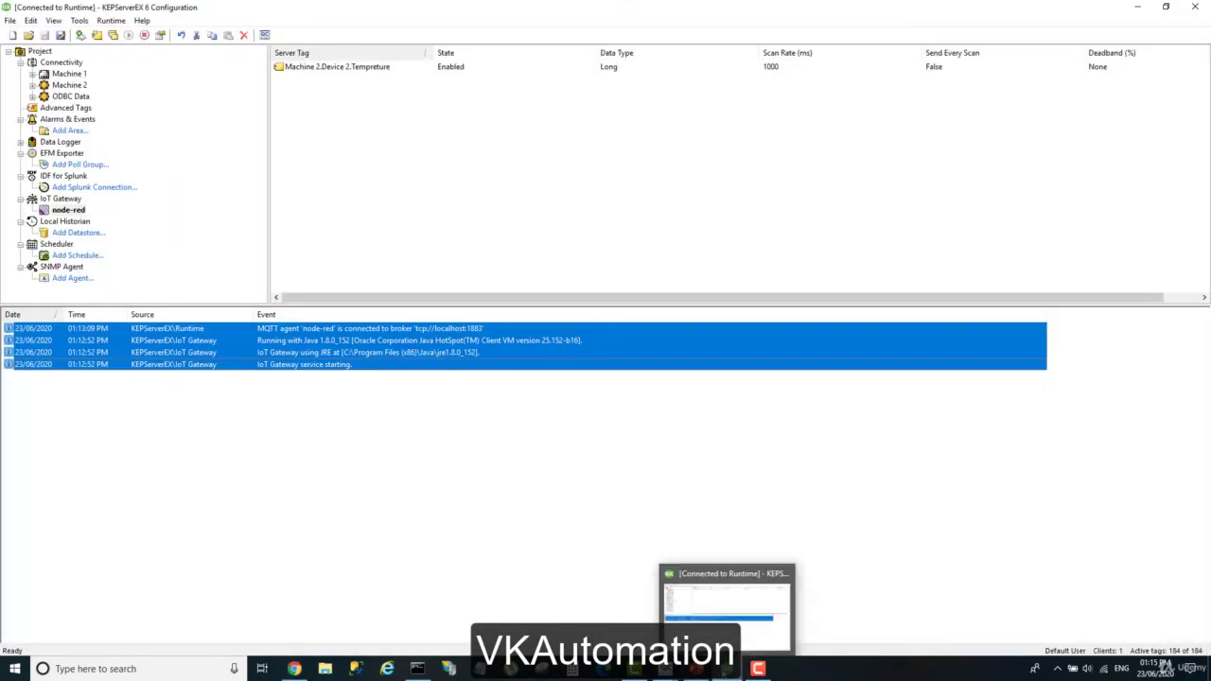
pyautogui.hotkey('alt', 'Tab')
pyautogui.hotkey('alt', 'Tab')
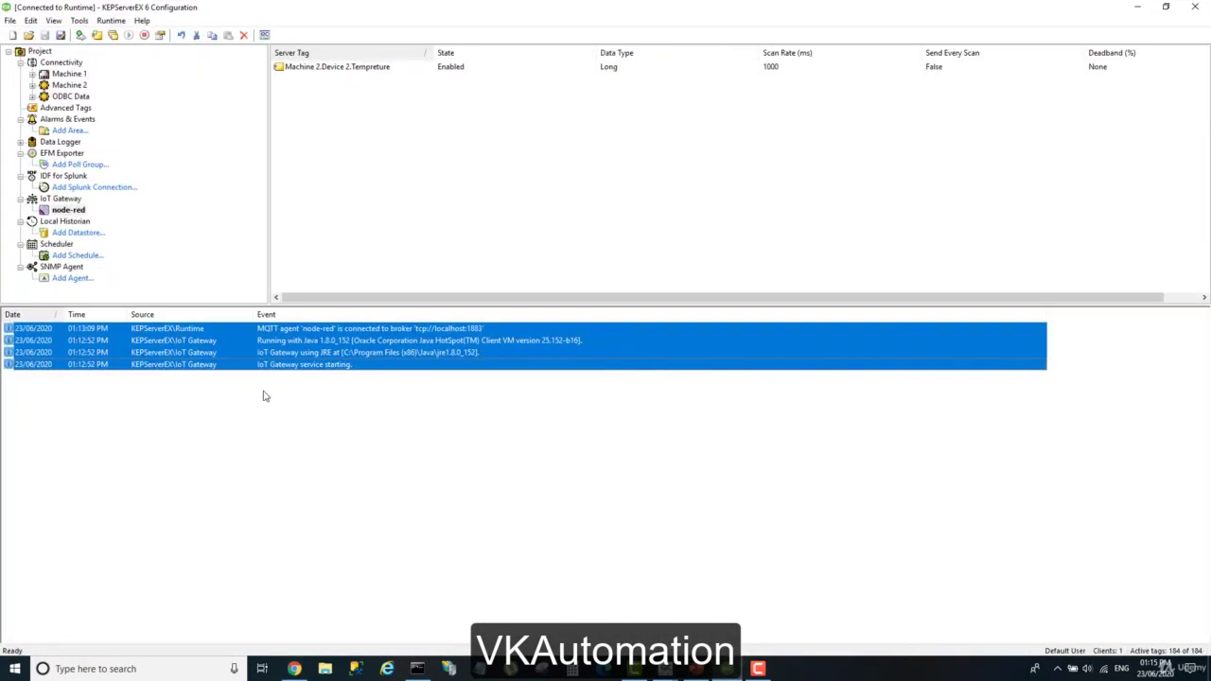
pyautogui.rightClick(63, 211)
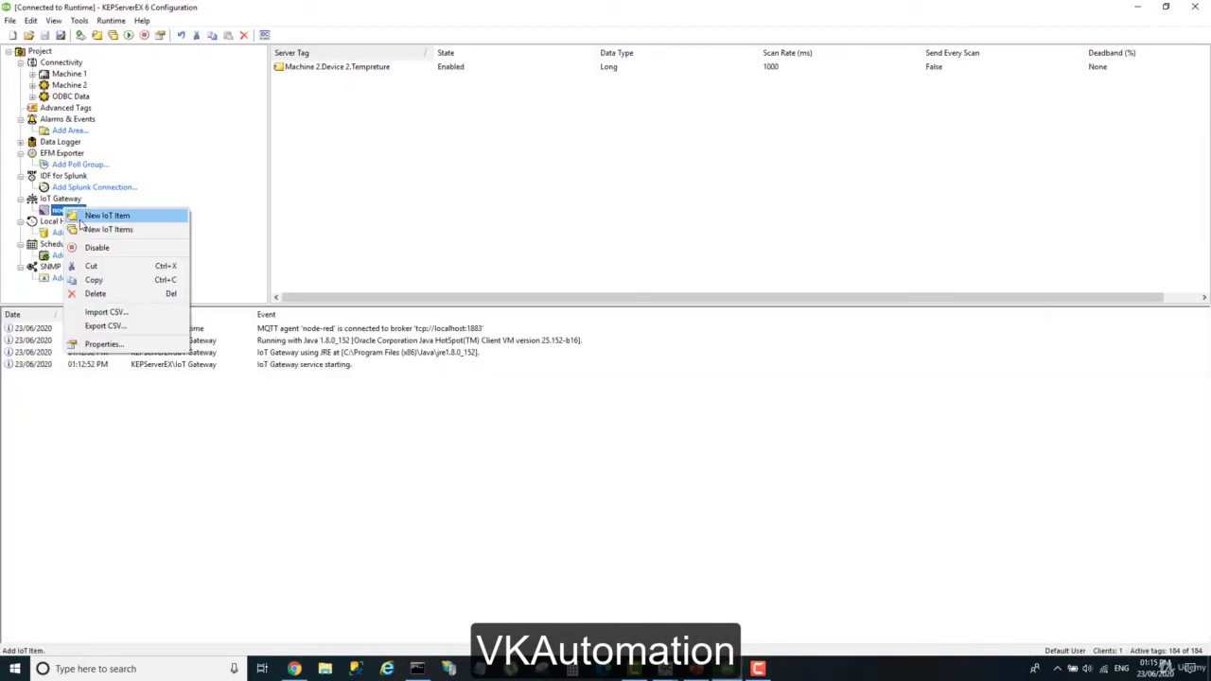
pyautogui.click(90, 344)
pyautogui.click(272, 166)
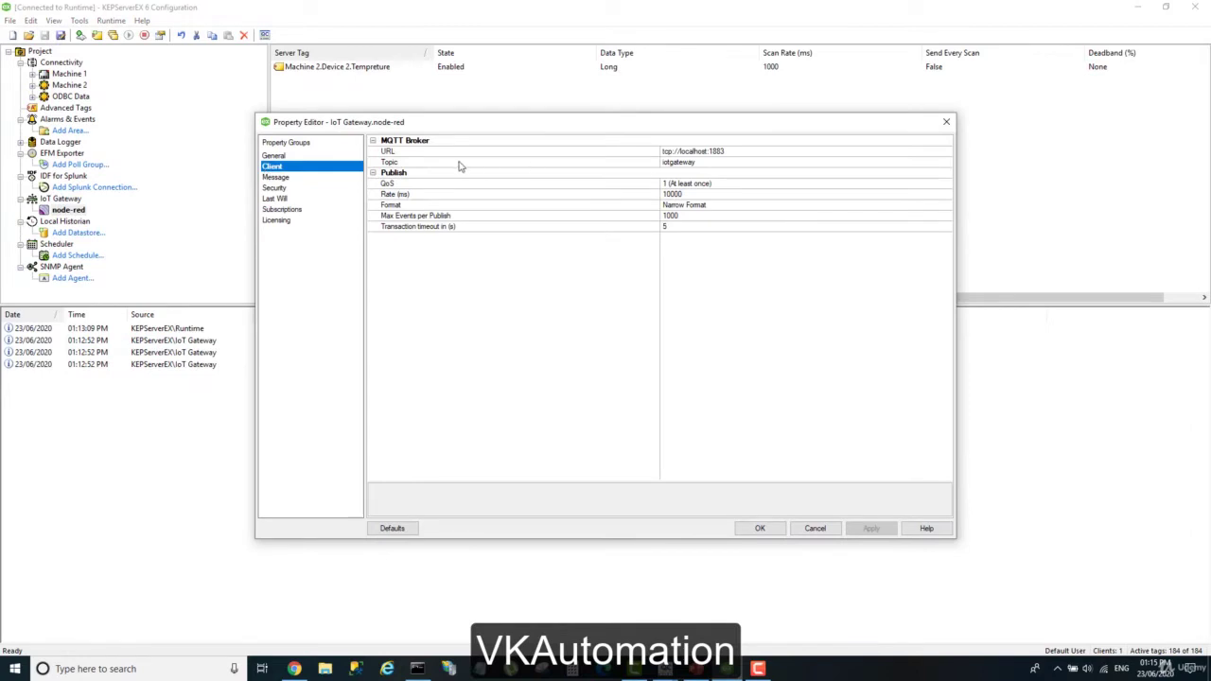
pyautogui.click(394, 165)
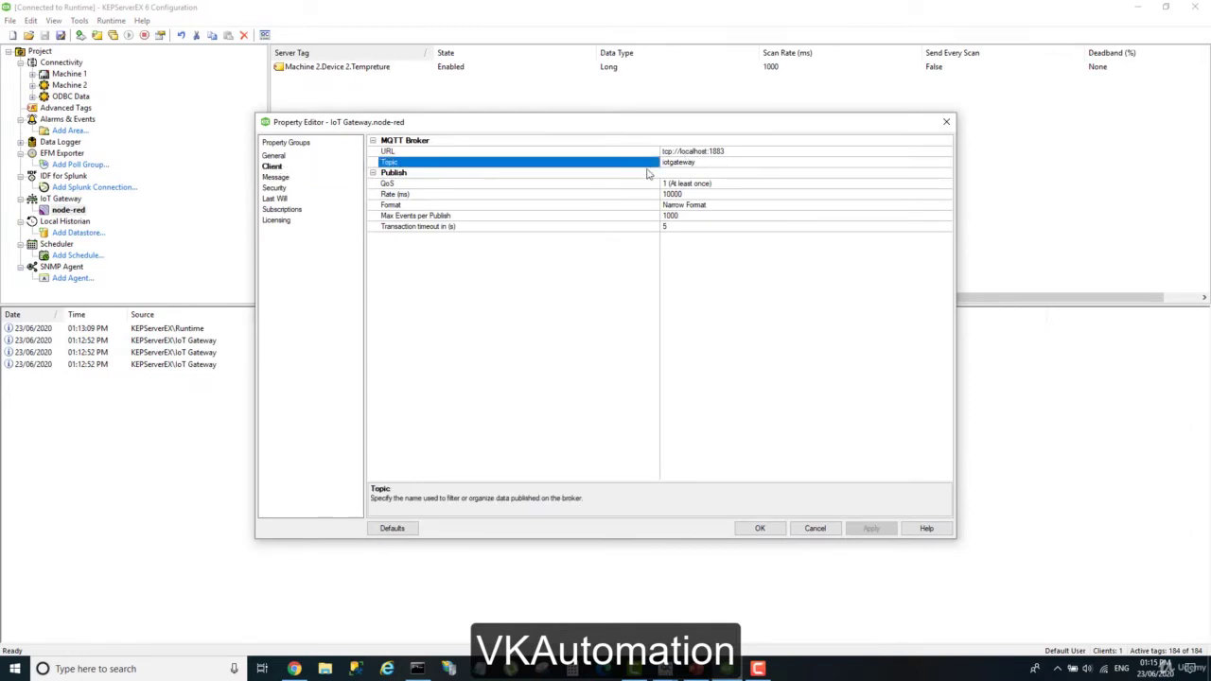
pyautogui.click(803, 532)
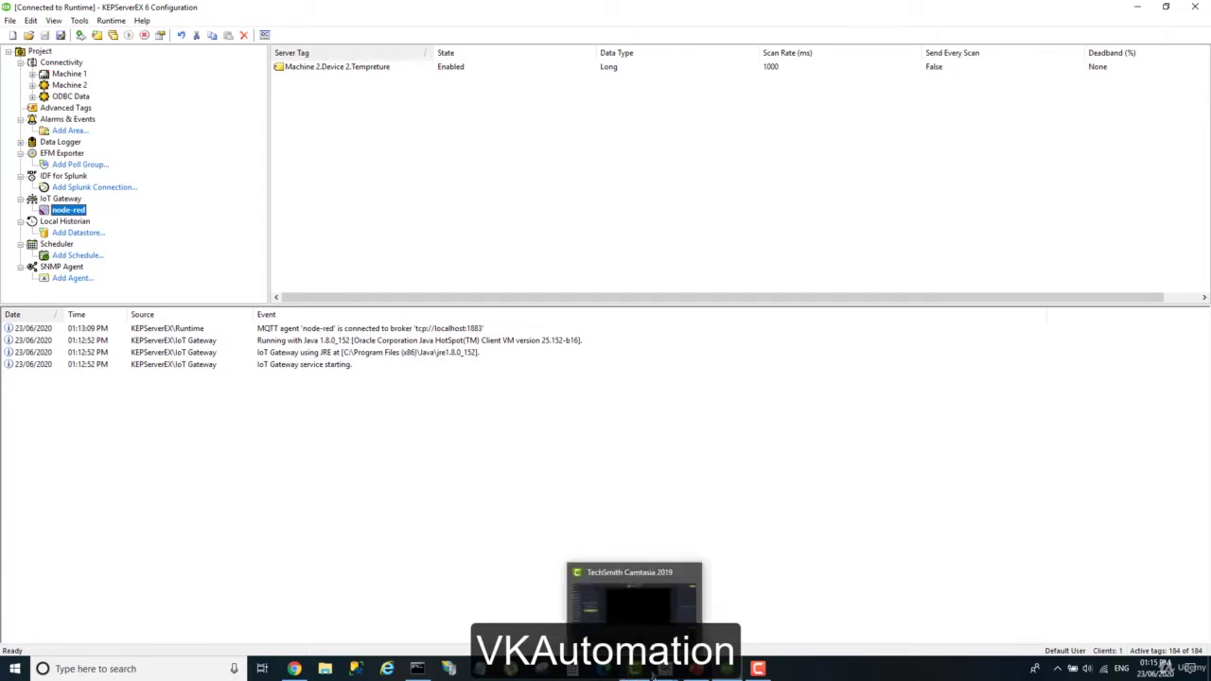
# Return to Node-RED in Chrome, recheck the iotgateway node's settings, and deploy the flow to inspect the tag value in its debug output
pyautogui.click(296, 670)
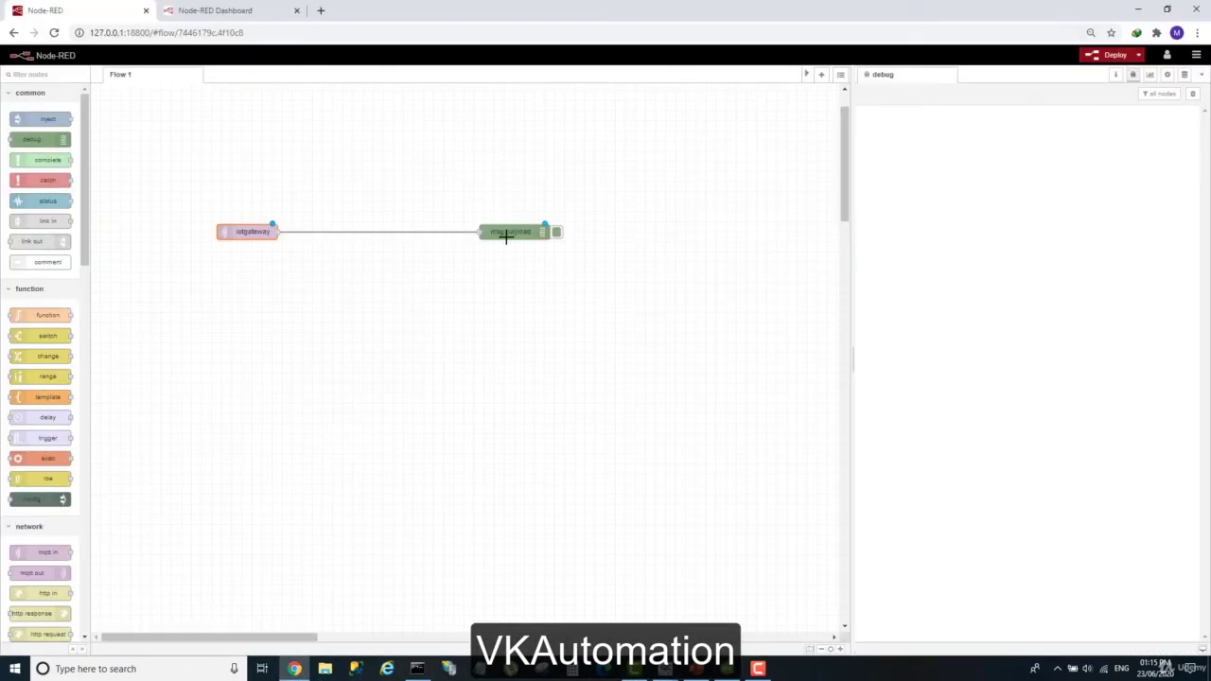
pyautogui.click(261, 235)
pyautogui.doubleClick(262, 235)
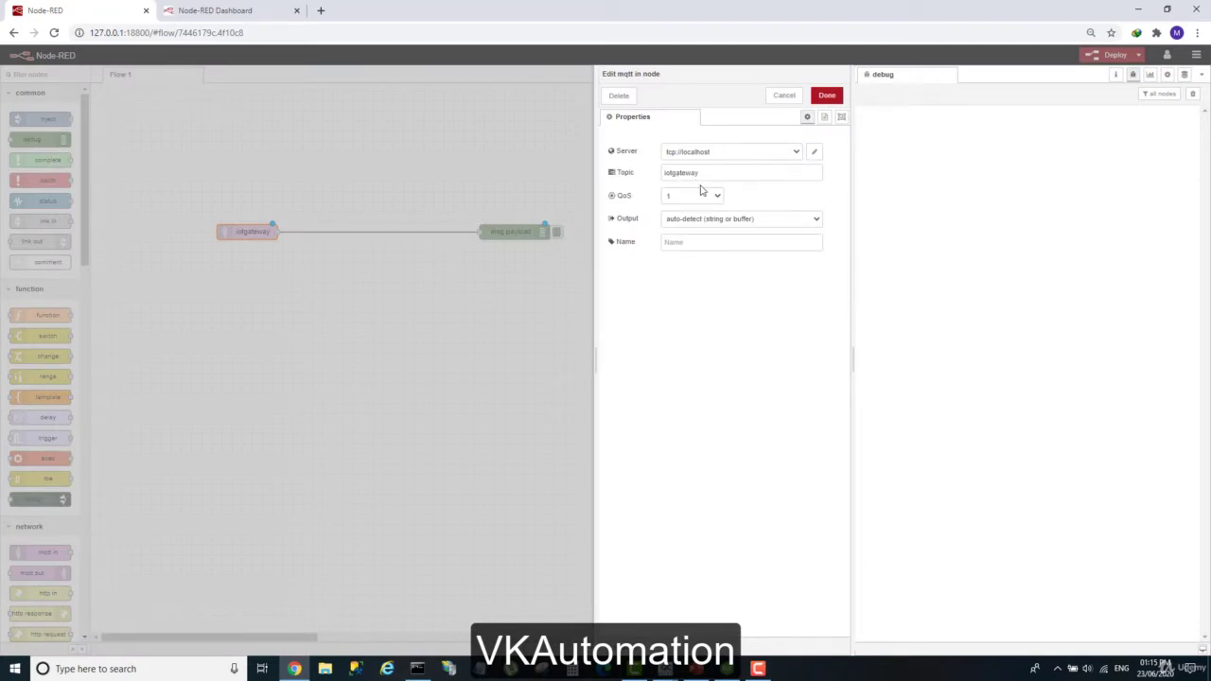
pyautogui.click(825, 97)
pyautogui.click(1107, 55)
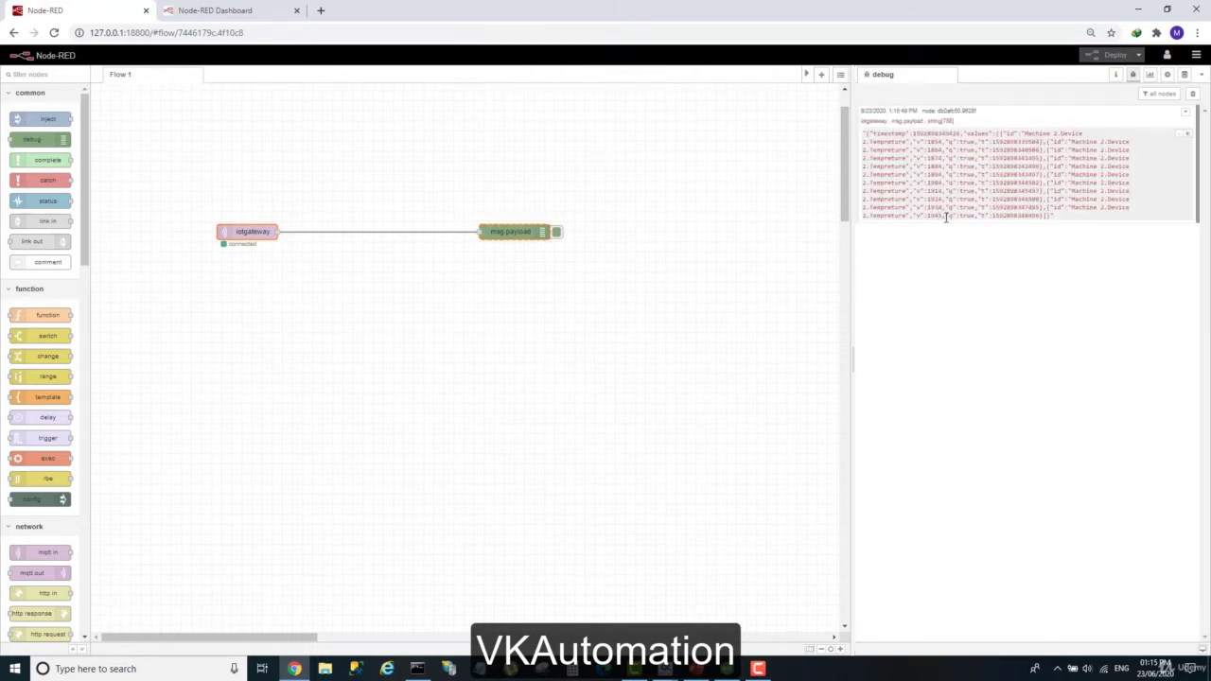
pyautogui.moveTo(945, 216); pyautogui.dragTo(926, 218)
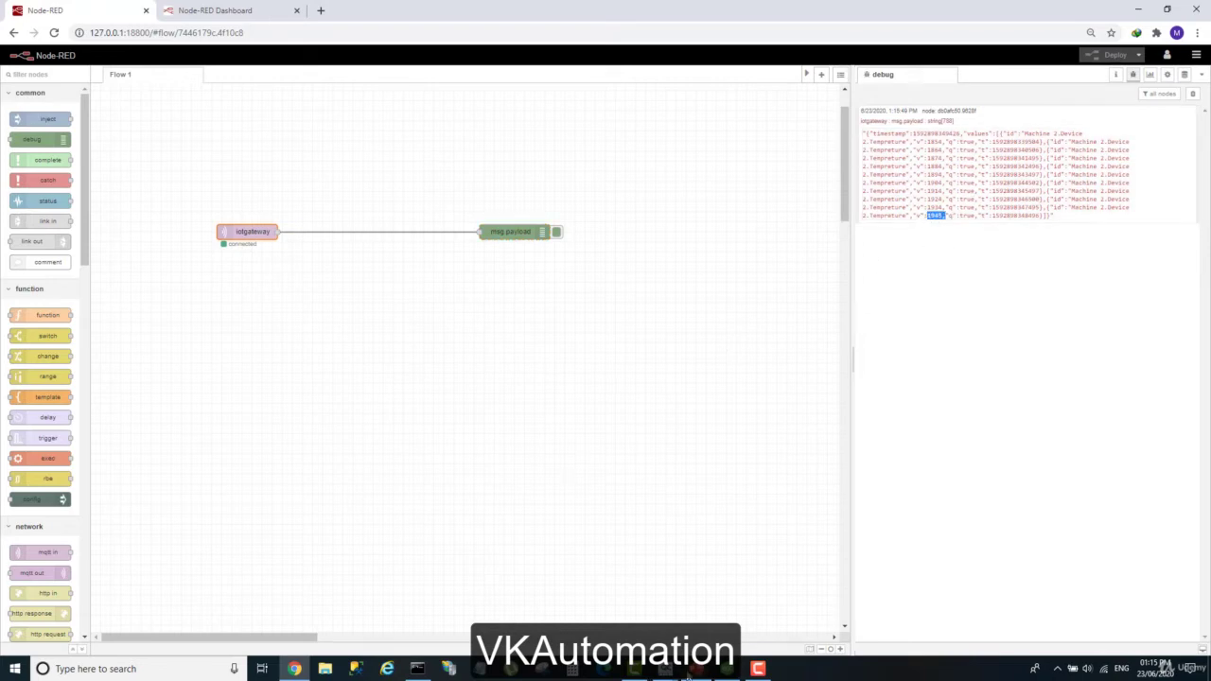
# Switch to the OPC Quick Client window and check the live value of Machine 2.Device 2.Tempreture
pyautogui.moveTo(649, 667)
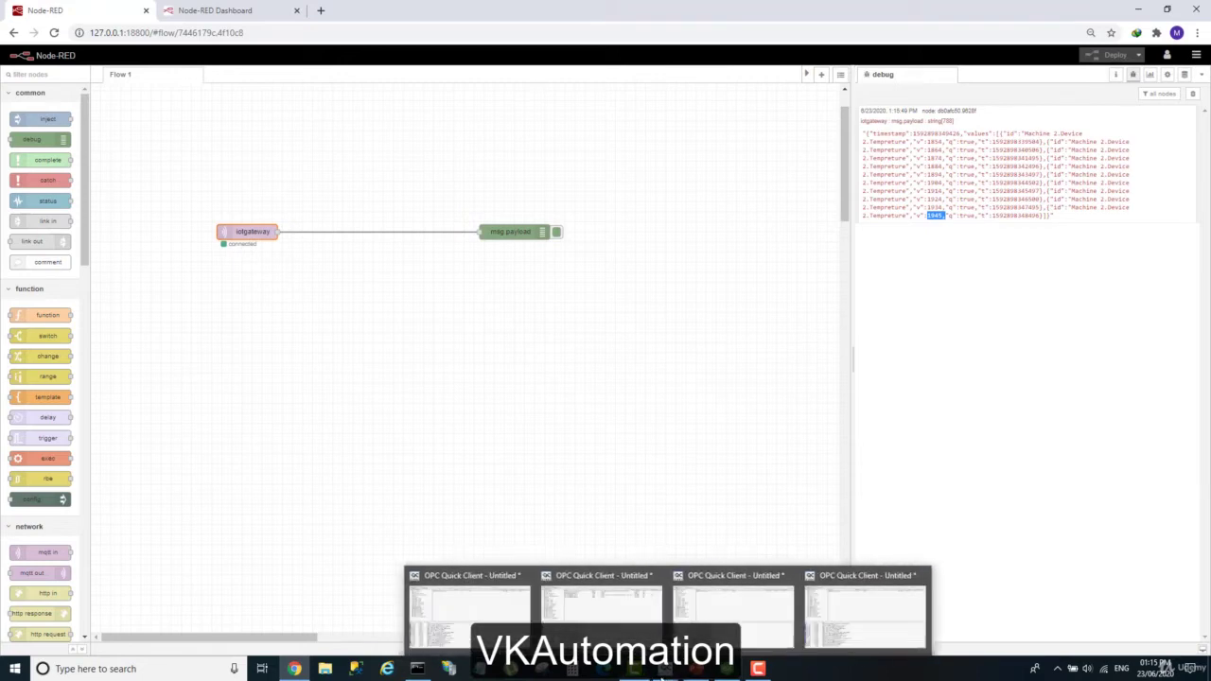
pyautogui.click(722, 669)
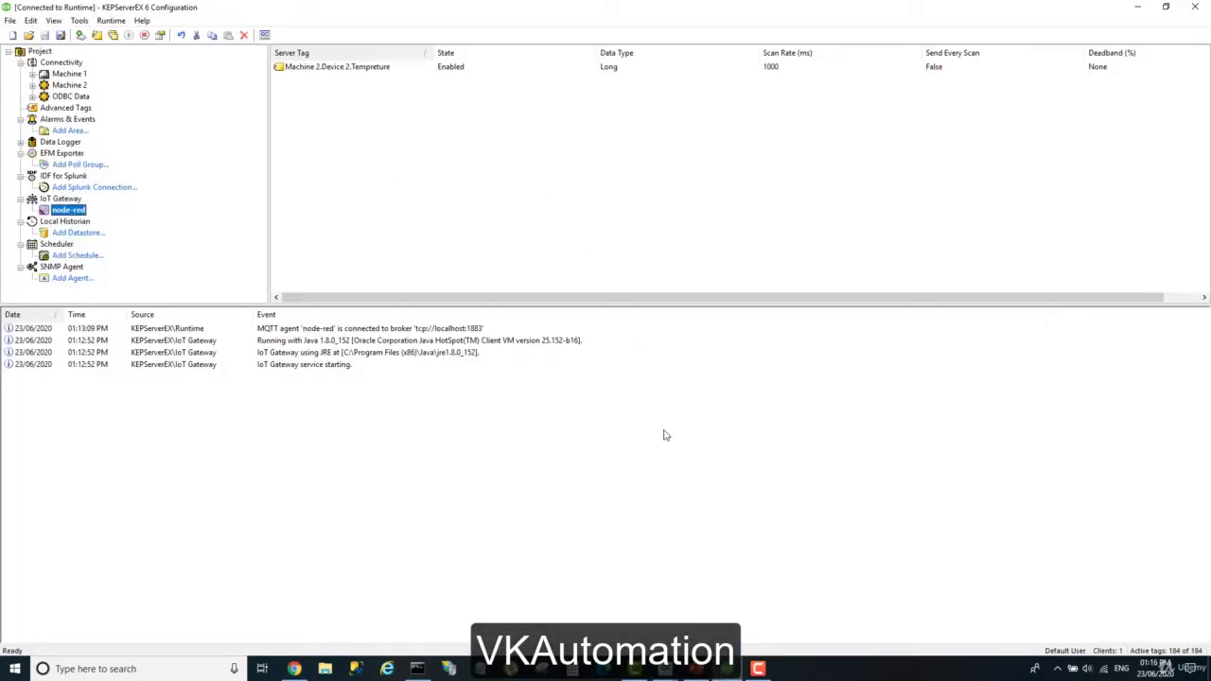
pyautogui.click(665, 669)
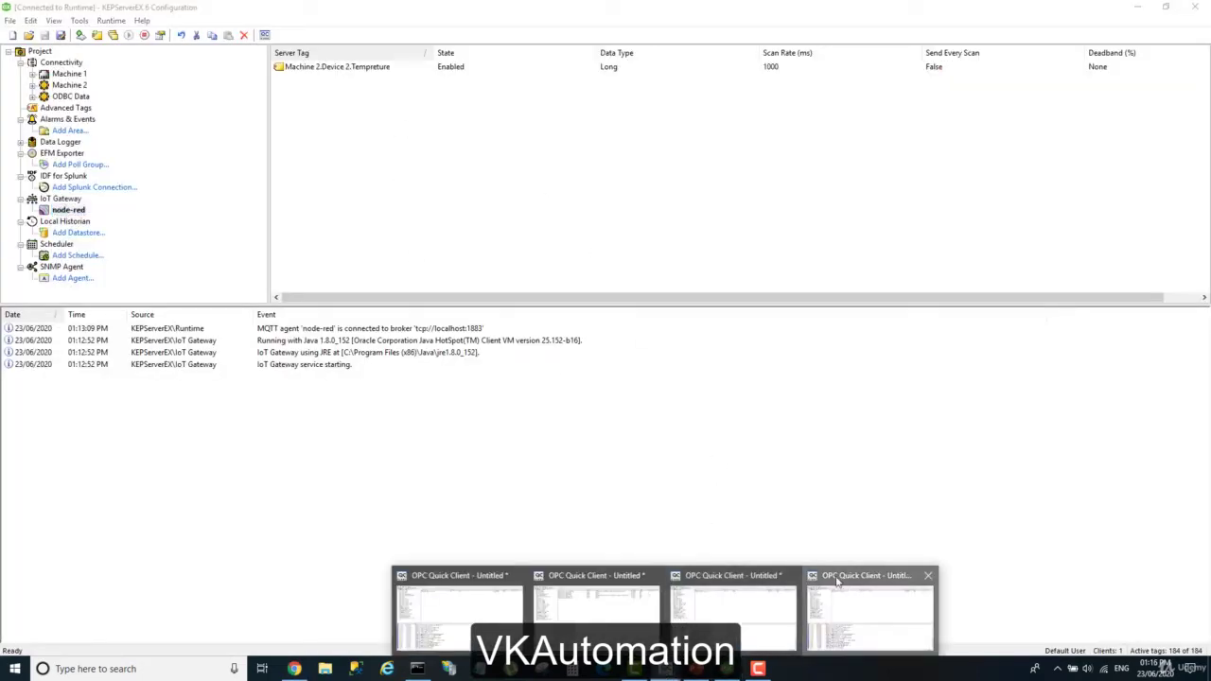
pyautogui.click(700, 617)
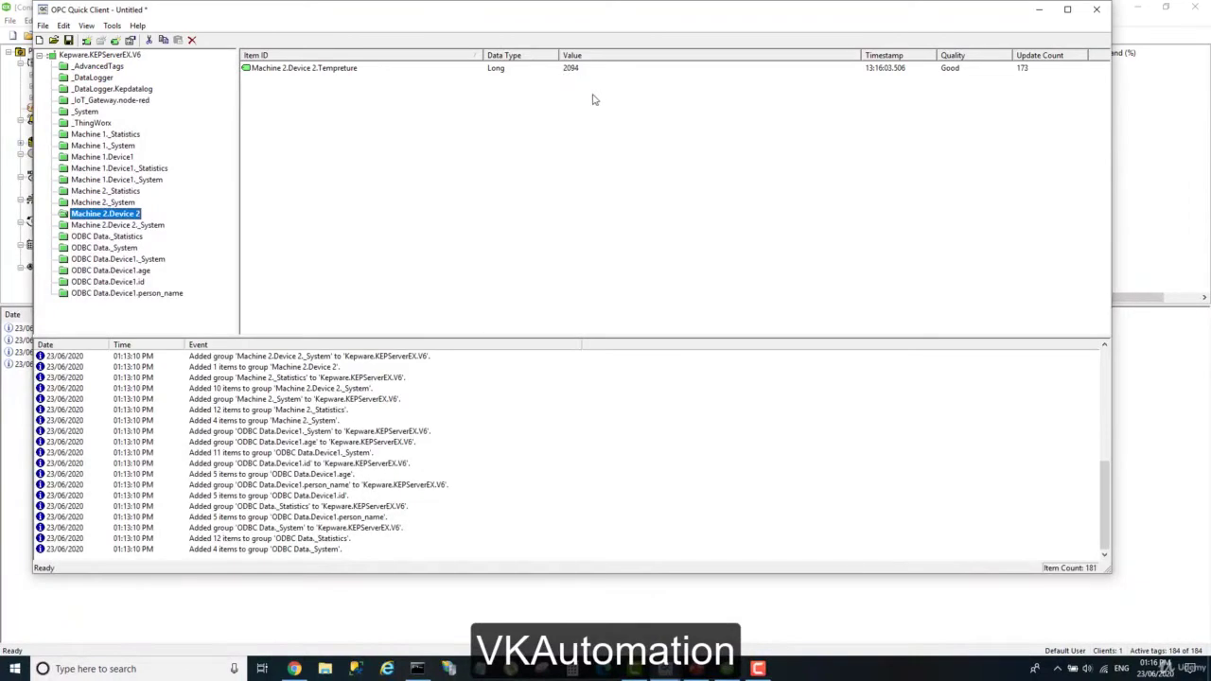
# Return to Node-RED in Chrome, set the iotgateway node's output to a Buffer, save it, and deploy the flow
pyautogui.click(297, 669)
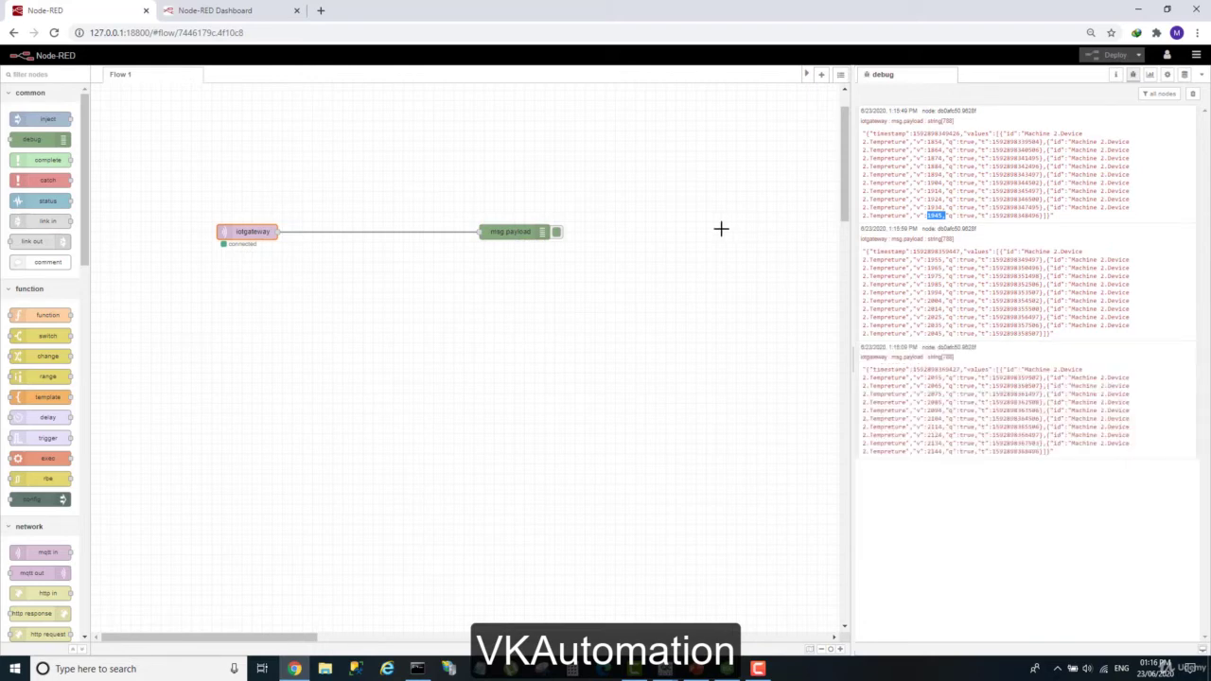
pyautogui.doubleClick(243, 231)
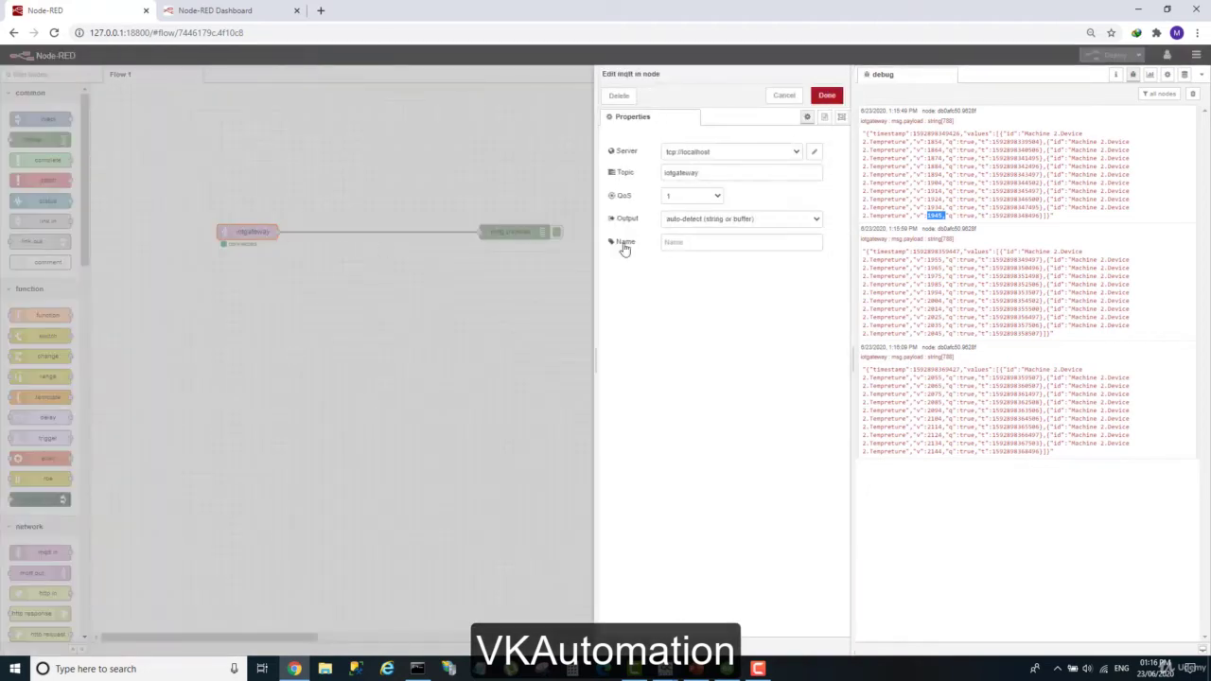
pyautogui.click(706, 220)
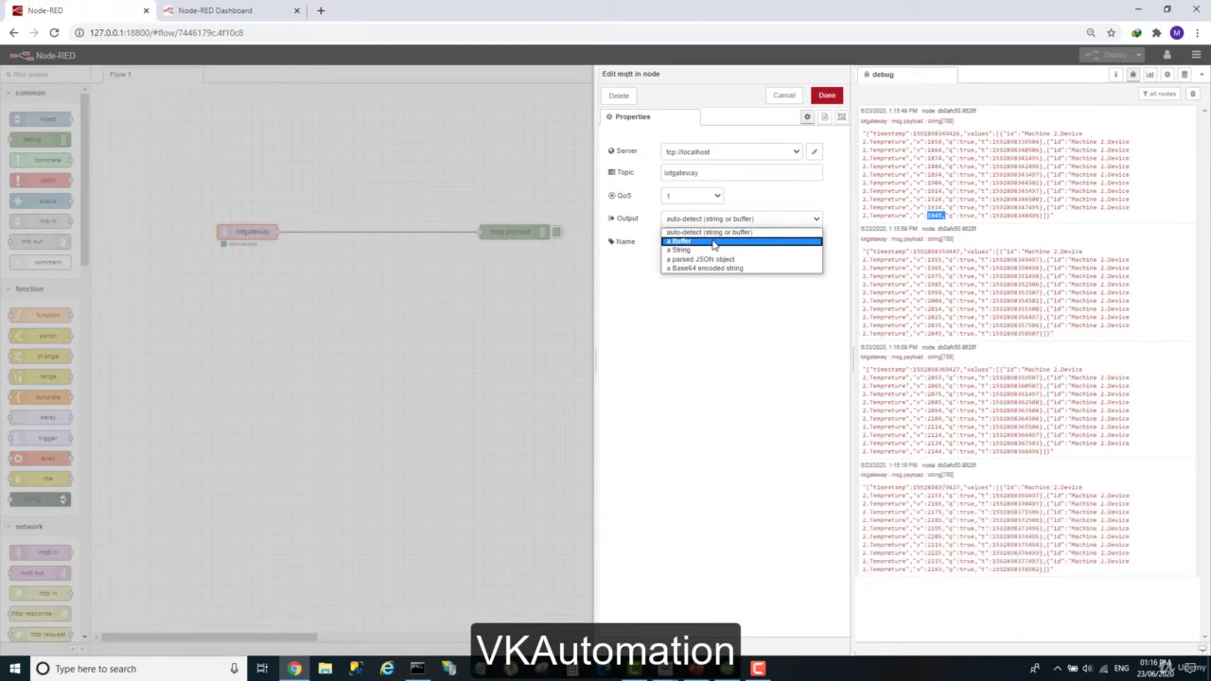
pyautogui.click(715, 243)
pyautogui.click(826, 95)
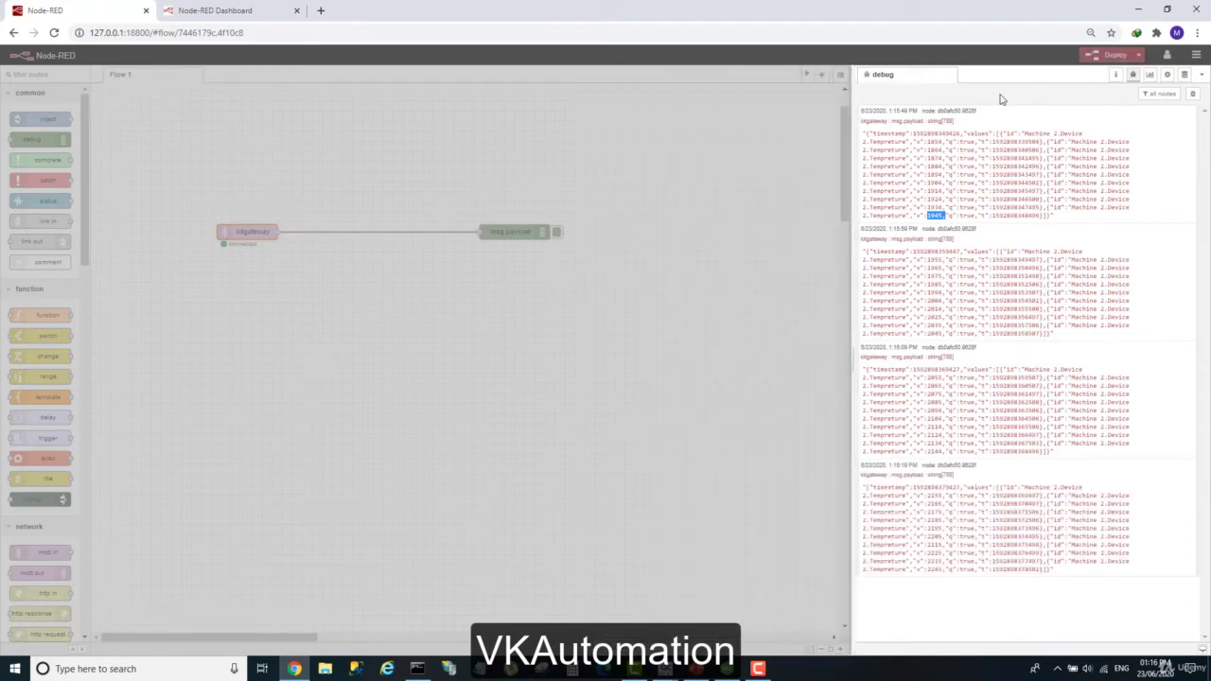
pyautogui.click(1113, 54)
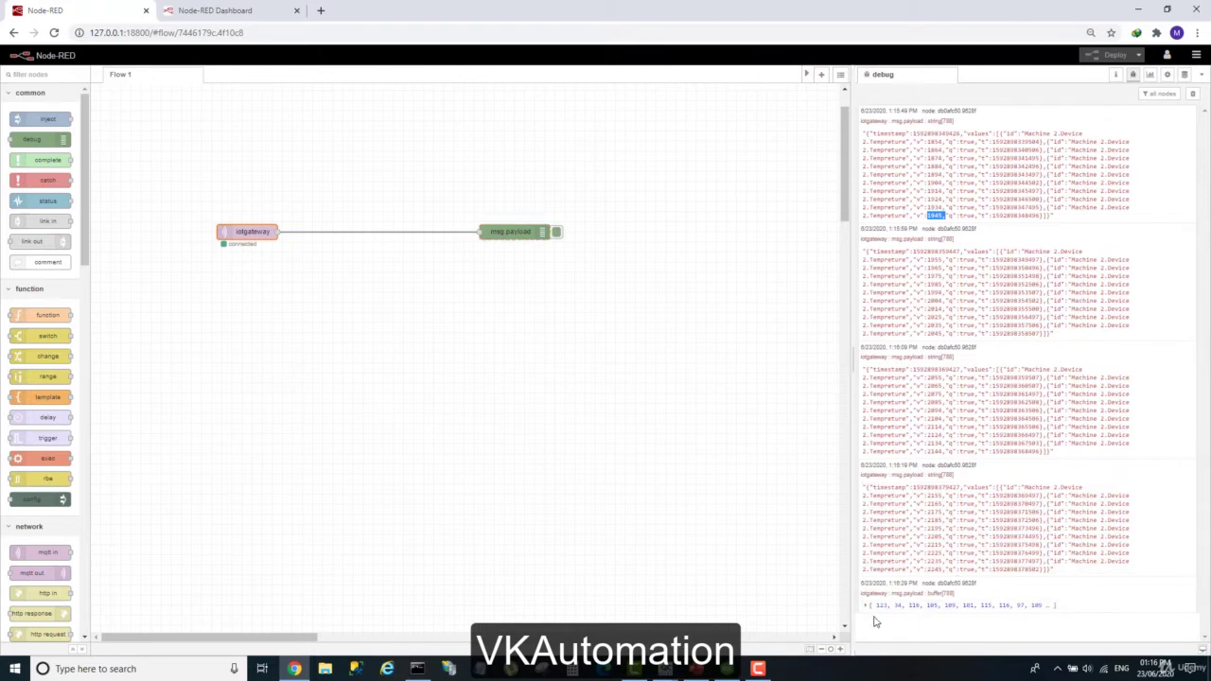
# Expand the newest buffer message in the debug output and examine the bytes in its 220 to 229 range
pyautogui.click(865, 609)
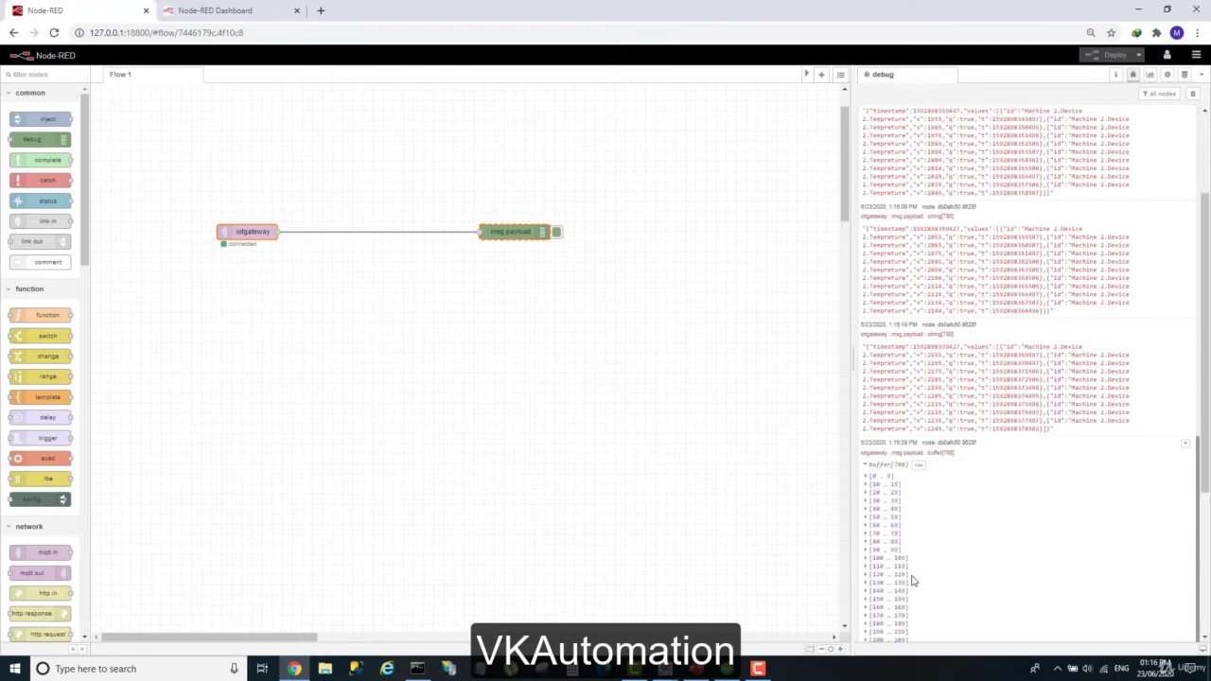
pyautogui.click(865, 546)
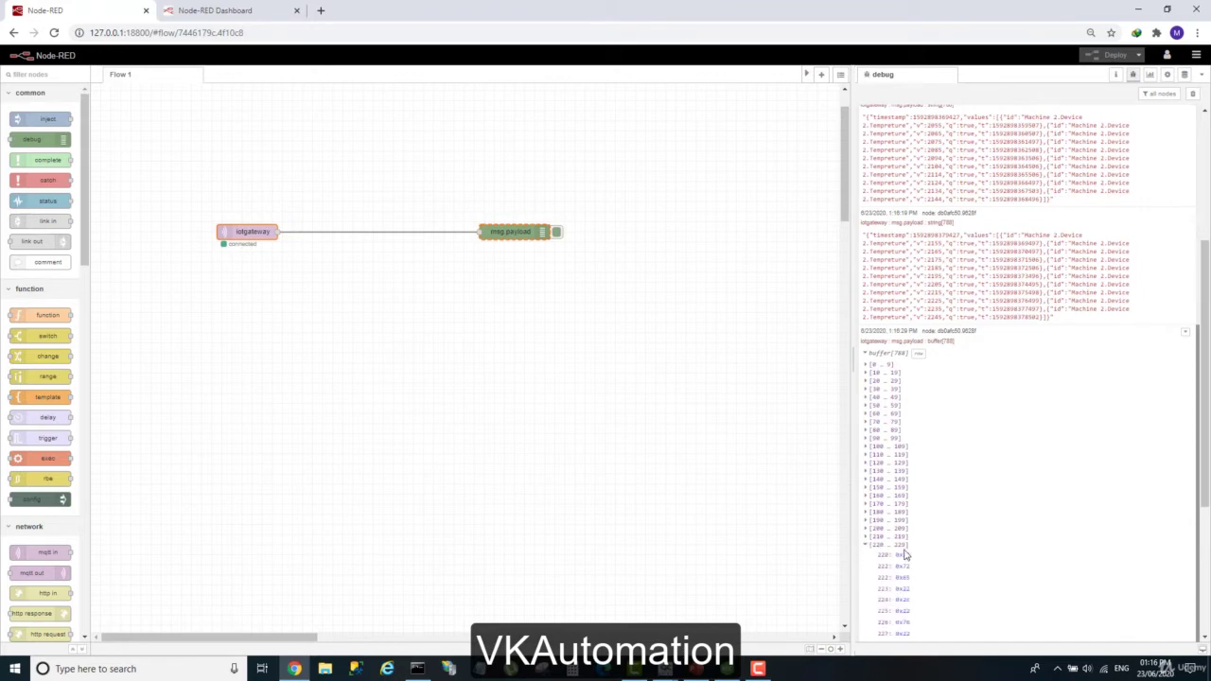
pyautogui.scroll(-1, 1028, 520)
pyautogui.scroll(-2, 1028, 520)
pyautogui.scroll(1, 865, 492)
pyautogui.scroll(-1, 876, 513)
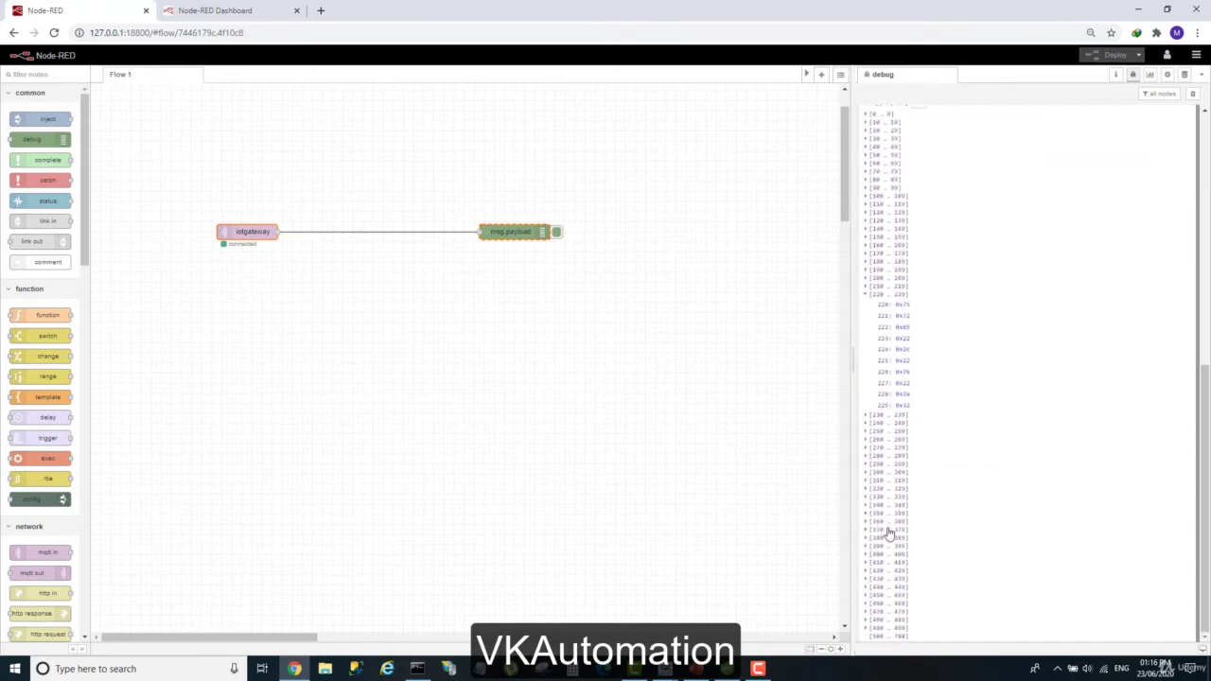
# Set the iotgateway node's output to a parsed JSON object, save it, and deploy the flow
pyautogui.doubleClick(227, 234)
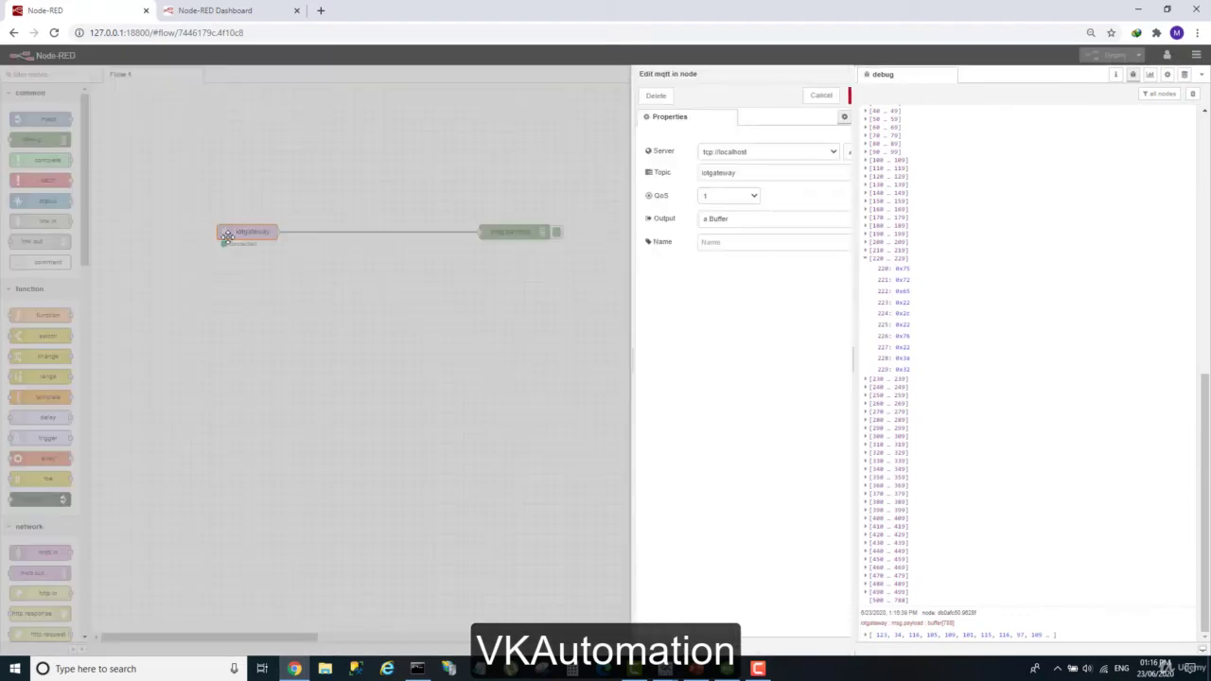
pyautogui.click(733, 219)
pyautogui.click(748, 259)
pyautogui.click(826, 95)
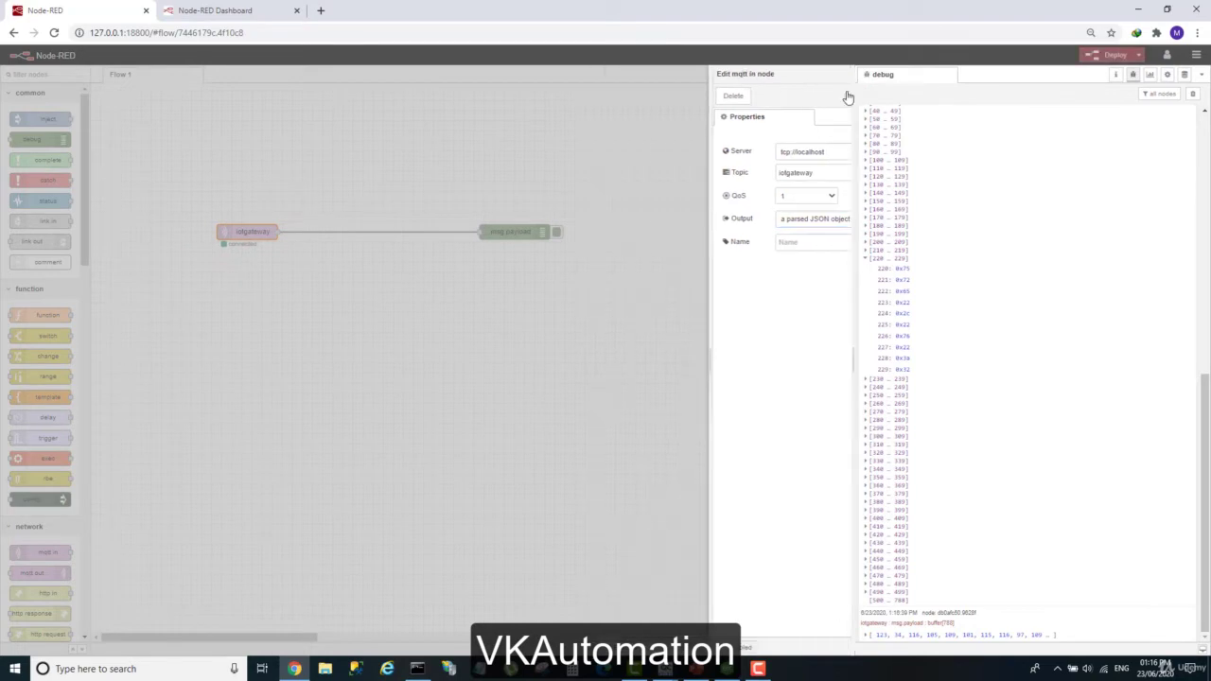
pyautogui.click(1102, 55)
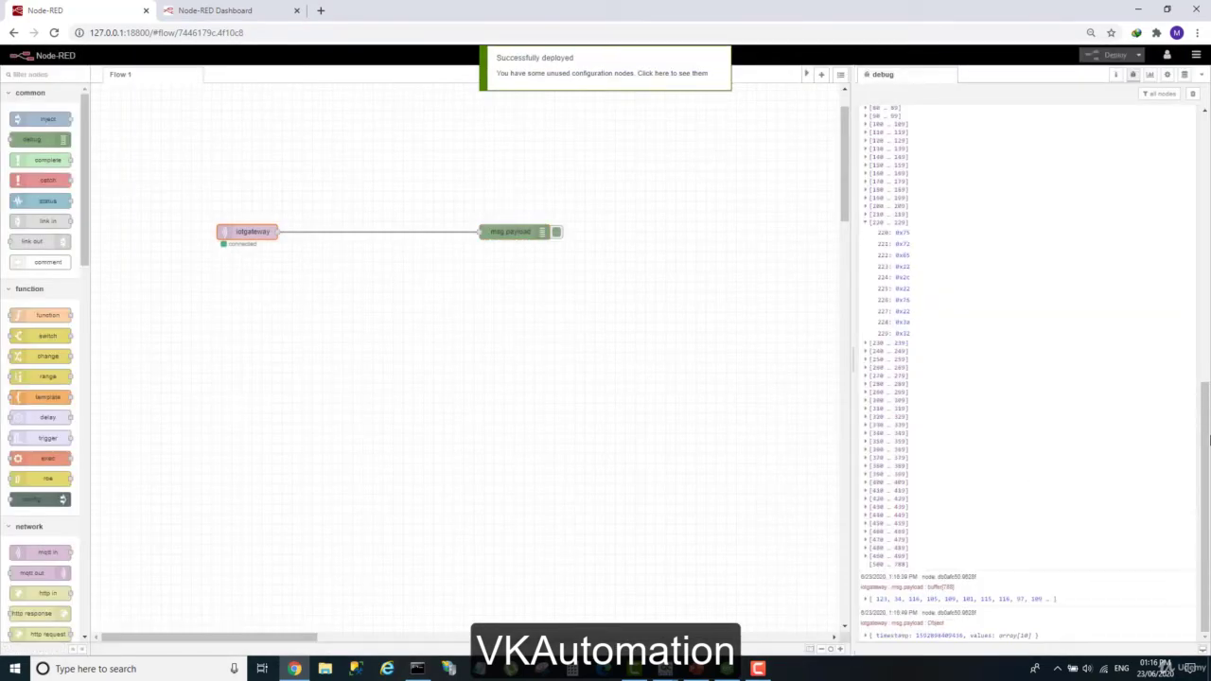
# Expand the newest payload object in the debug output down to values element 3 and copy the path of its v property
pyautogui.click(869, 638)
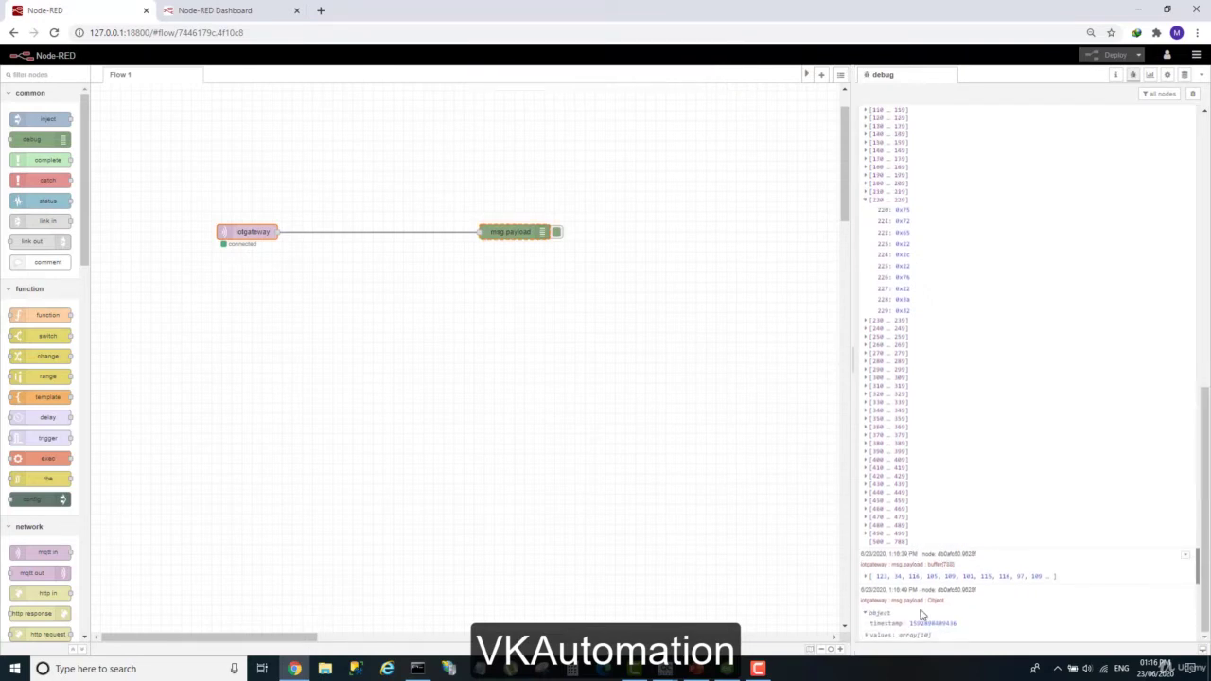
pyautogui.click(868, 636)
pyautogui.scroll(-1, 946, 558)
pyautogui.click(873, 567)
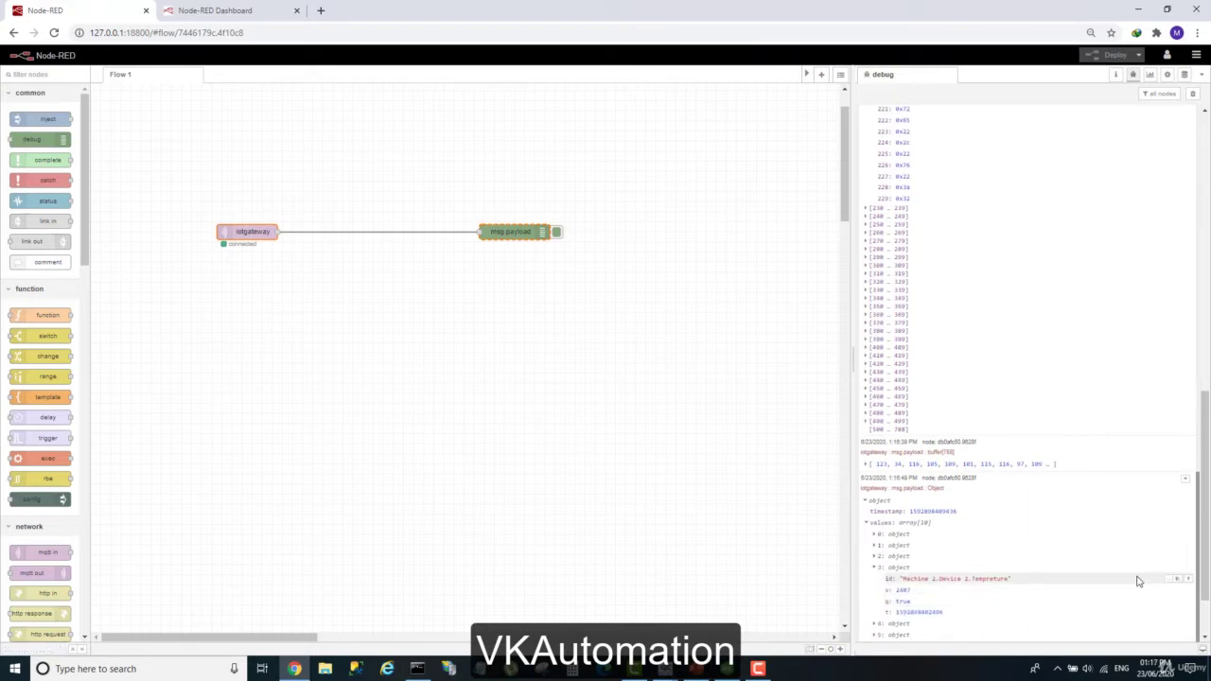
pyautogui.click(1170, 591)
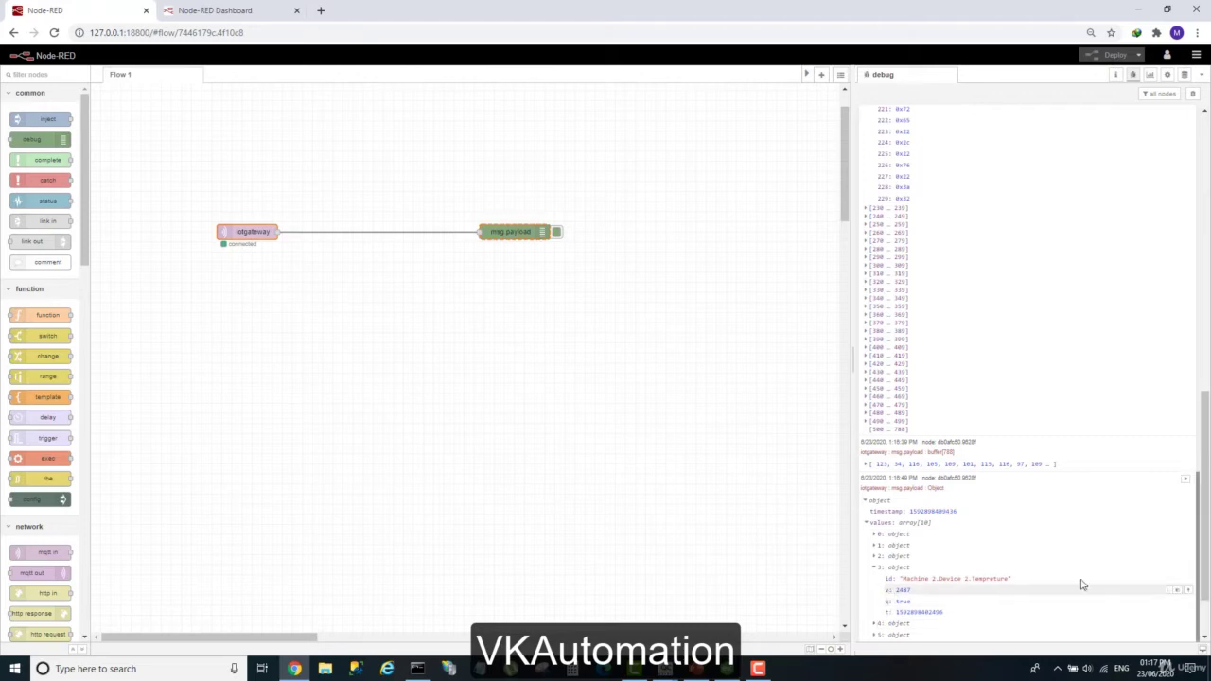
pyautogui.click(1170, 593)
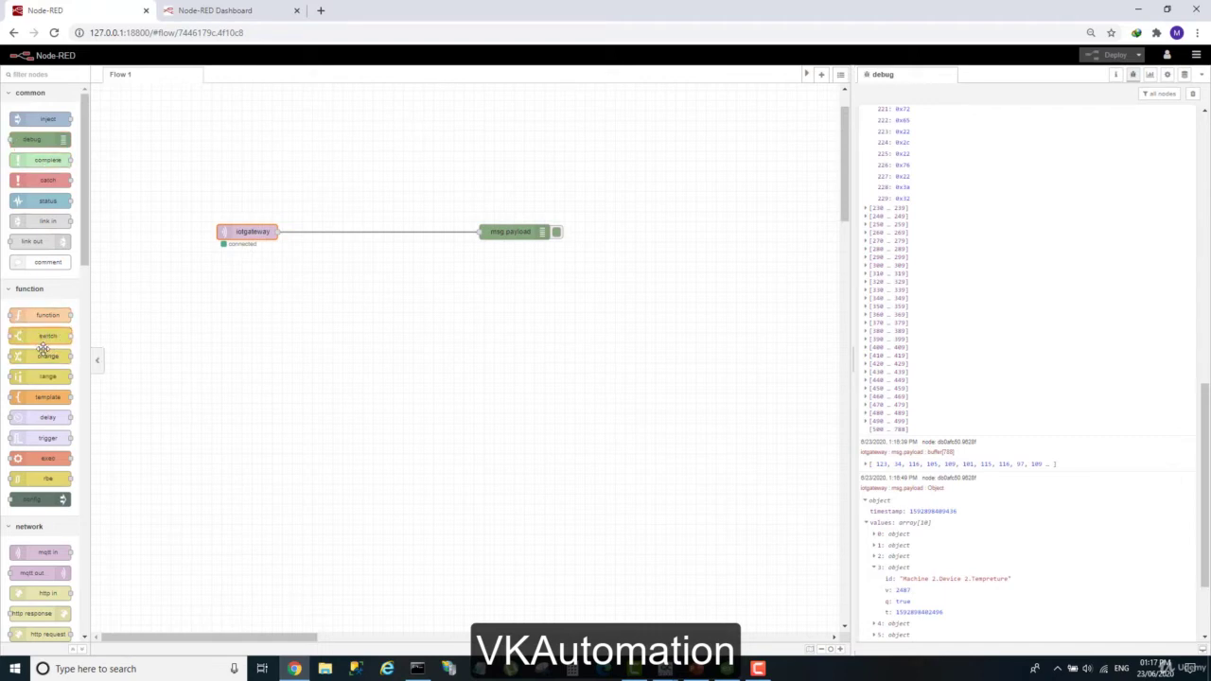
# Add a change node wired from iotgateway and a dashboard gauge node wired from the change node's output
pyautogui.moveTo(57, 355); pyautogui.dragTo(403, 301)
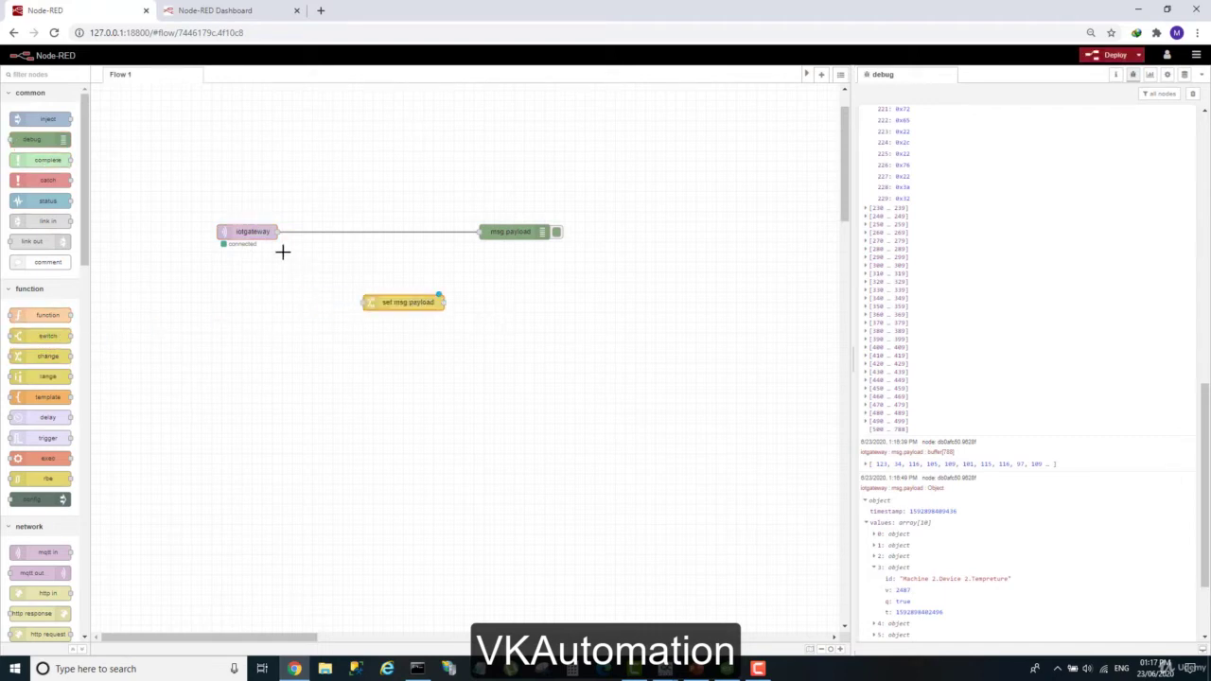
pyautogui.moveTo(278, 231); pyautogui.dragTo(365, 301)
pyautogui.scroll(-10, 38, 426)
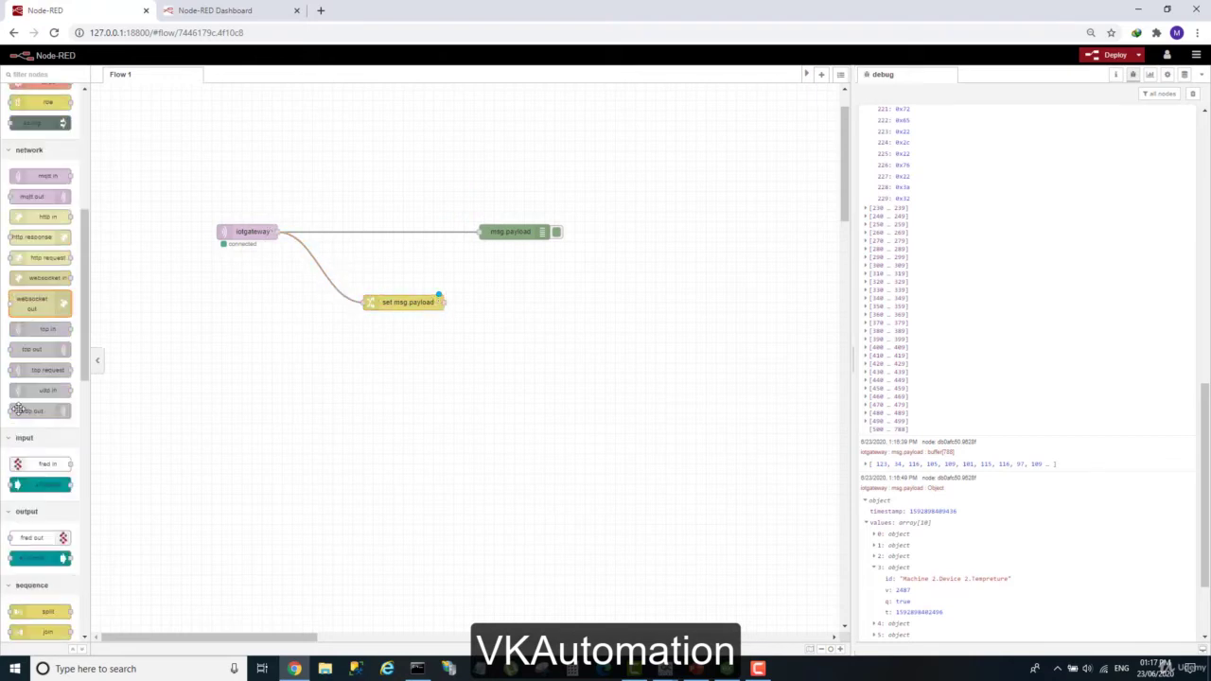
pyautogui.scroll(-5, 66, 525)
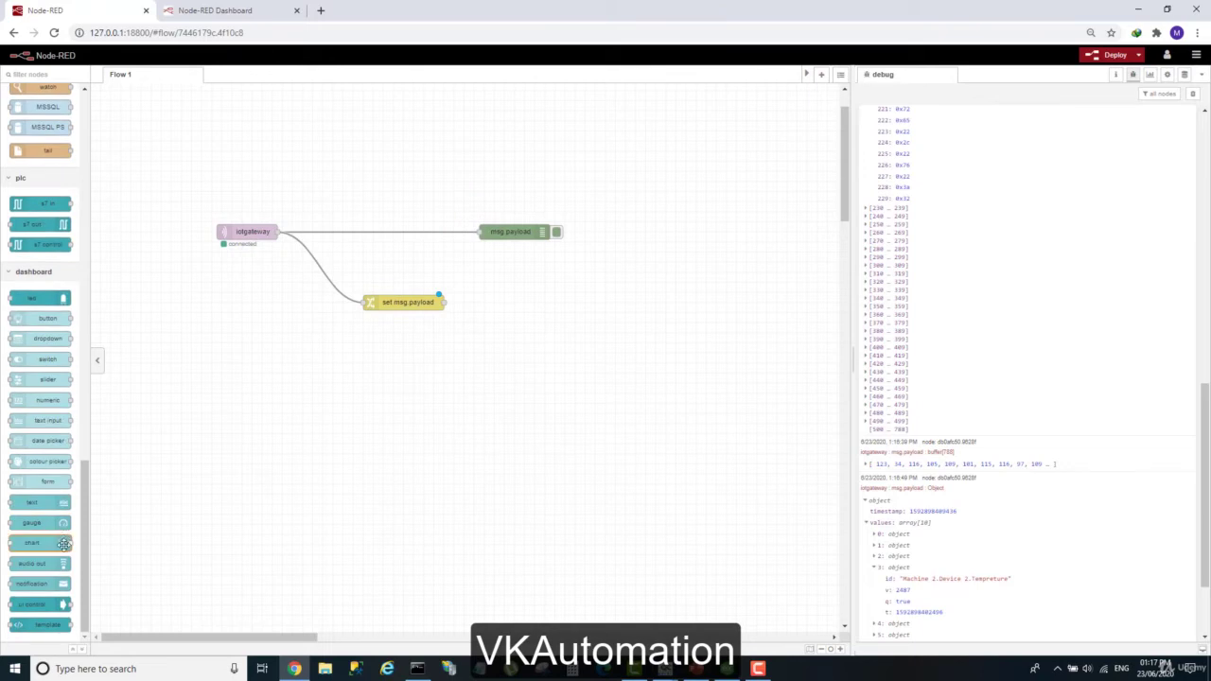
pyautogui.moveTo(55, 515); pyautogui.dragTo(573, 310)
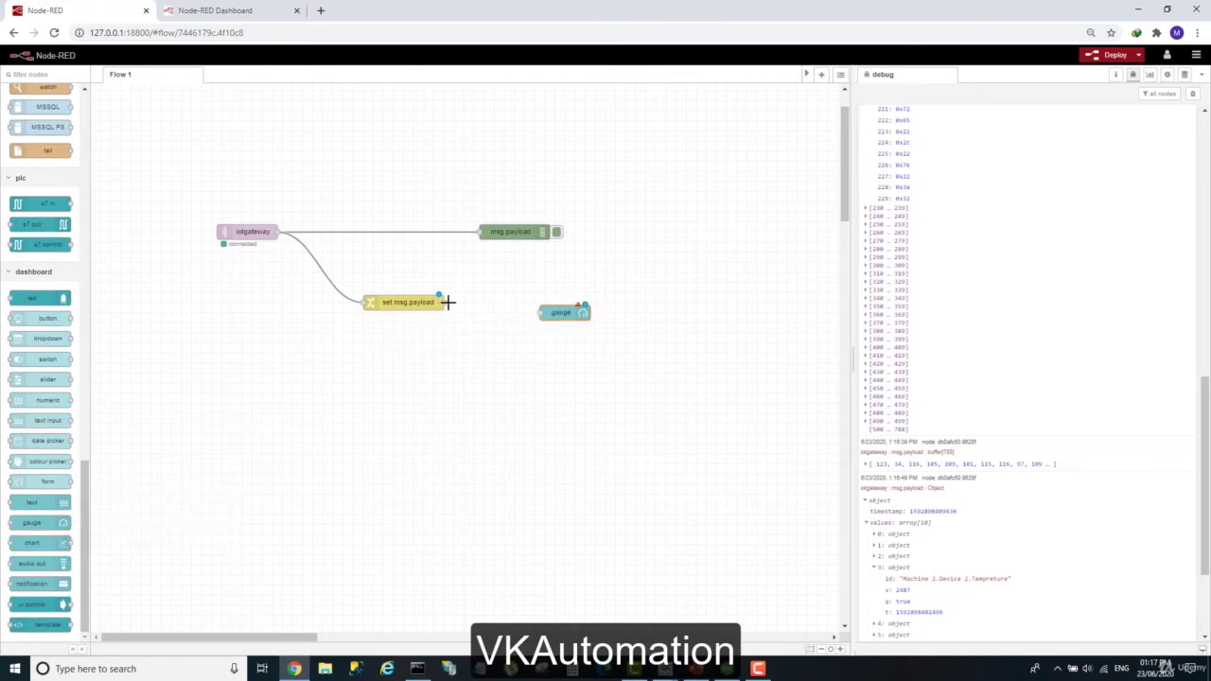
pyautogui.moveTo(443, 301); pyautogui.dragTo(555, 311)
# Set the gauge node's value format to tempreture and its range maximum to 5000, and save the node
pyautogui.doubleClick(565, 312)
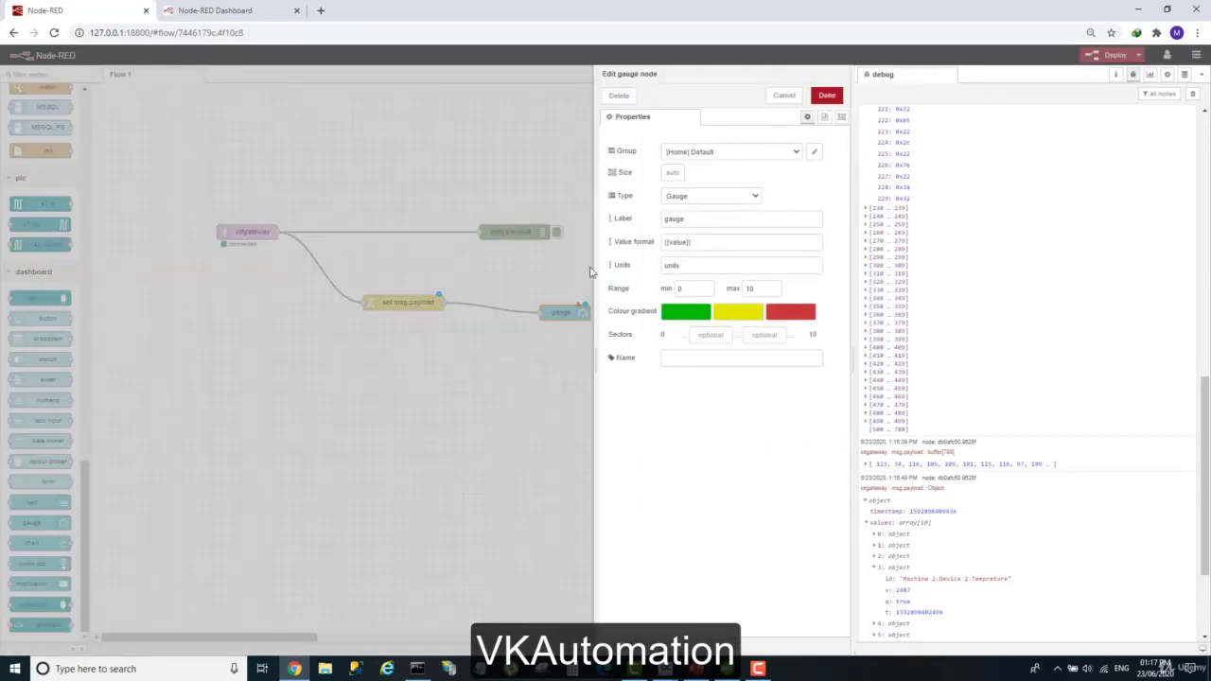
pyautogui.moveTo(706, 240); pyautogui.dragTo(651, 247)
pyautogui.write('tempreture')
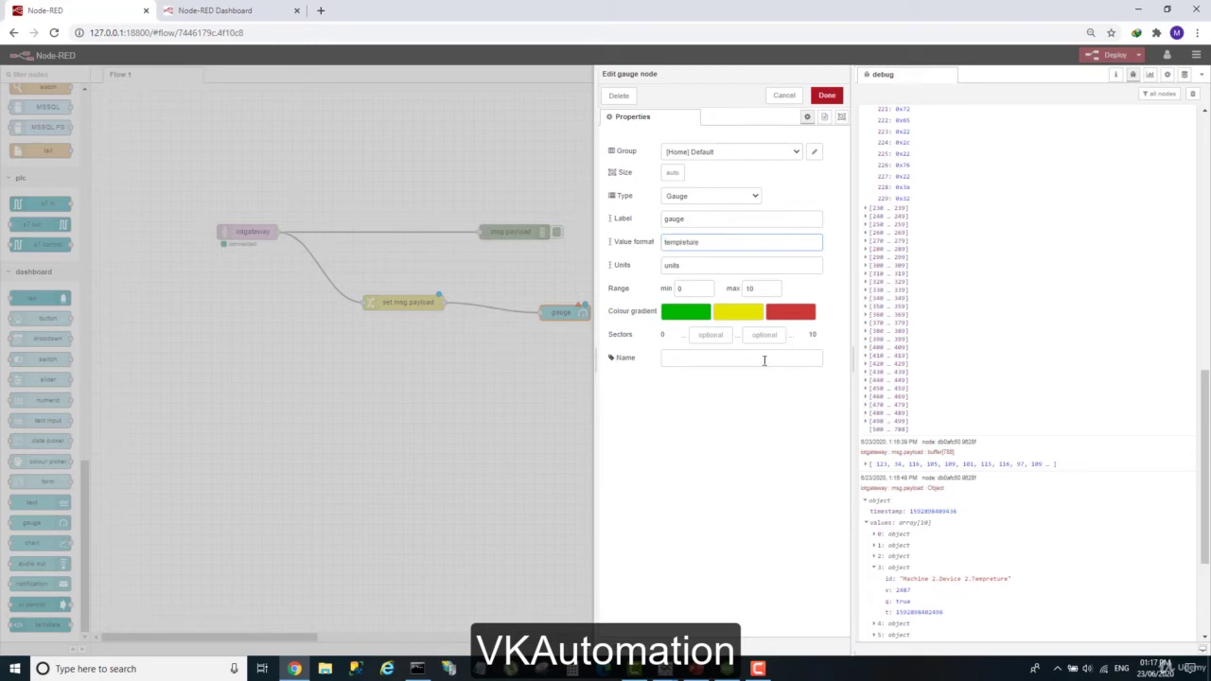
pyautogui.doubleClick(763, 289)
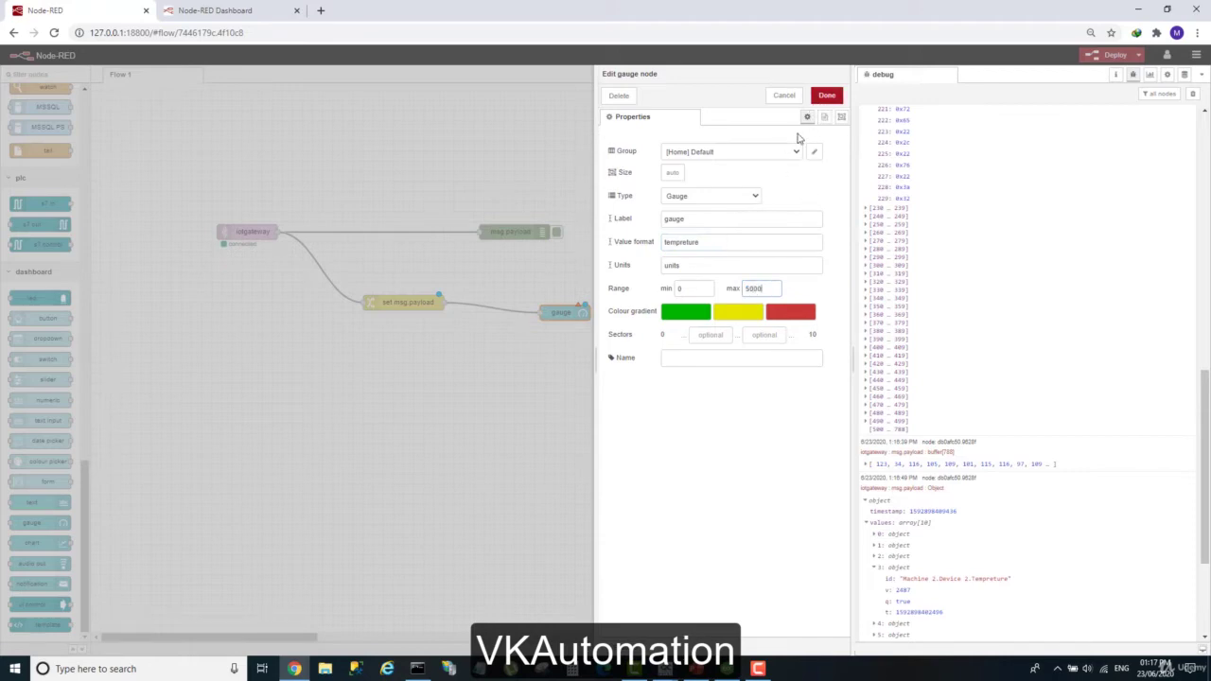
pyautogui.click(827, 97)
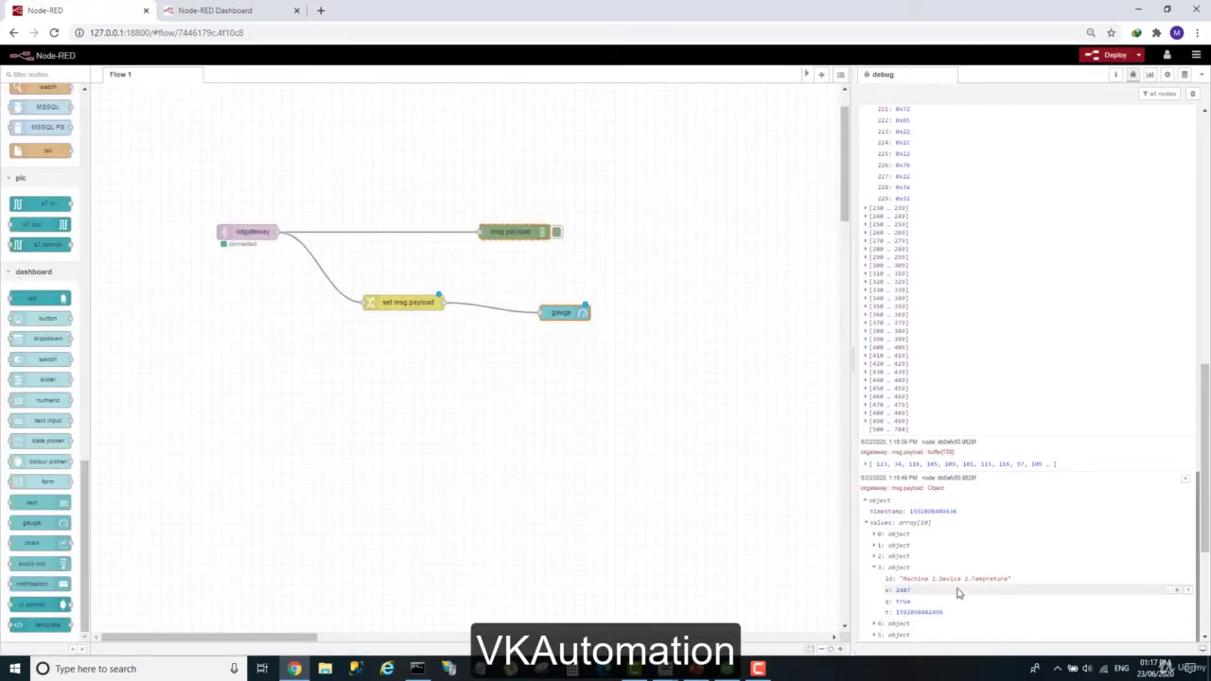
# Set the change node's rule to Move with the copied path msg.payload.values[3].v as its source, save it, and deploy the flow
pyautogui.click(1174, 591)
pyautogui.doubleClick(408, 302)
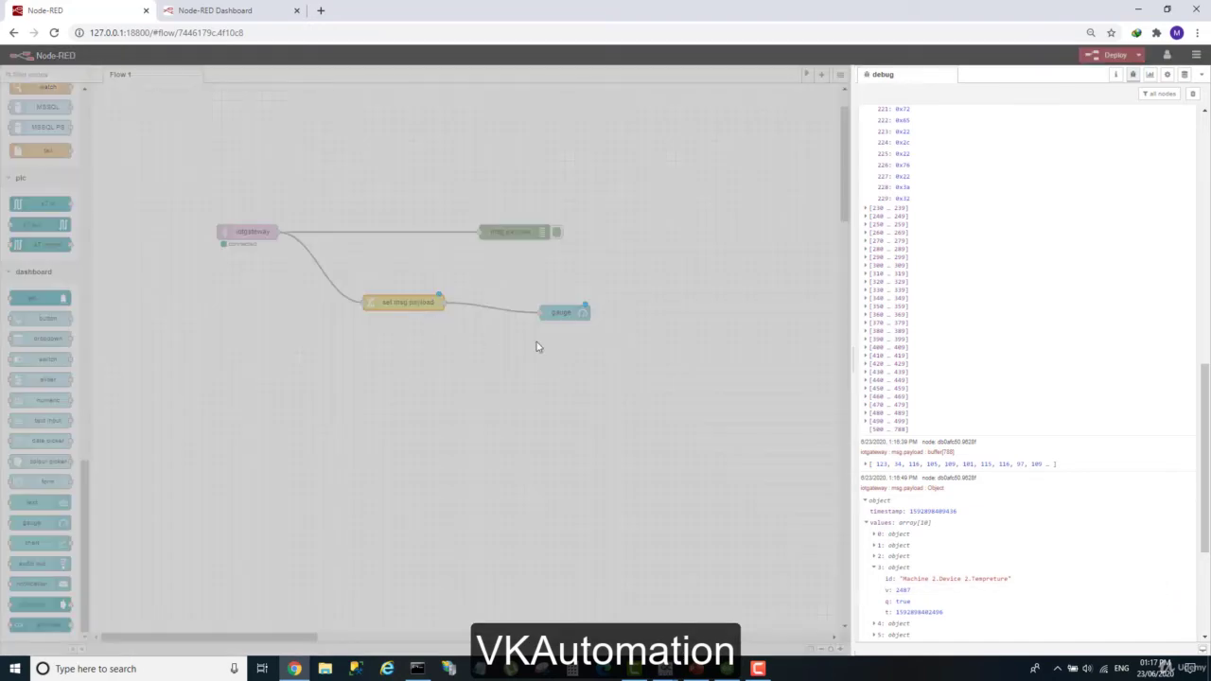
pyautogui.click(634, 194)
pyautogui.click(632, 238)
pyautogui.moveTo(746, 195); pyautogui.dragTo(700, 194)
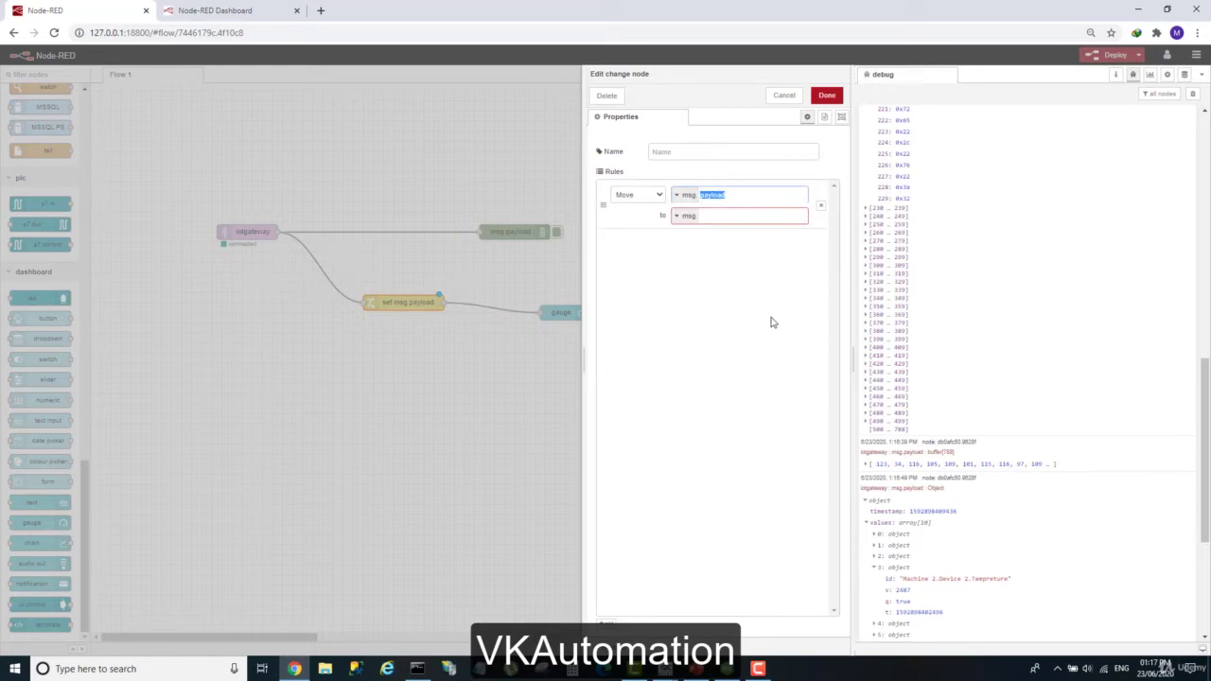
pyautogui.hotkey('ctrl', 'v')
pyautogui.click(833, 97)
pyautogui.click(1088, 58)
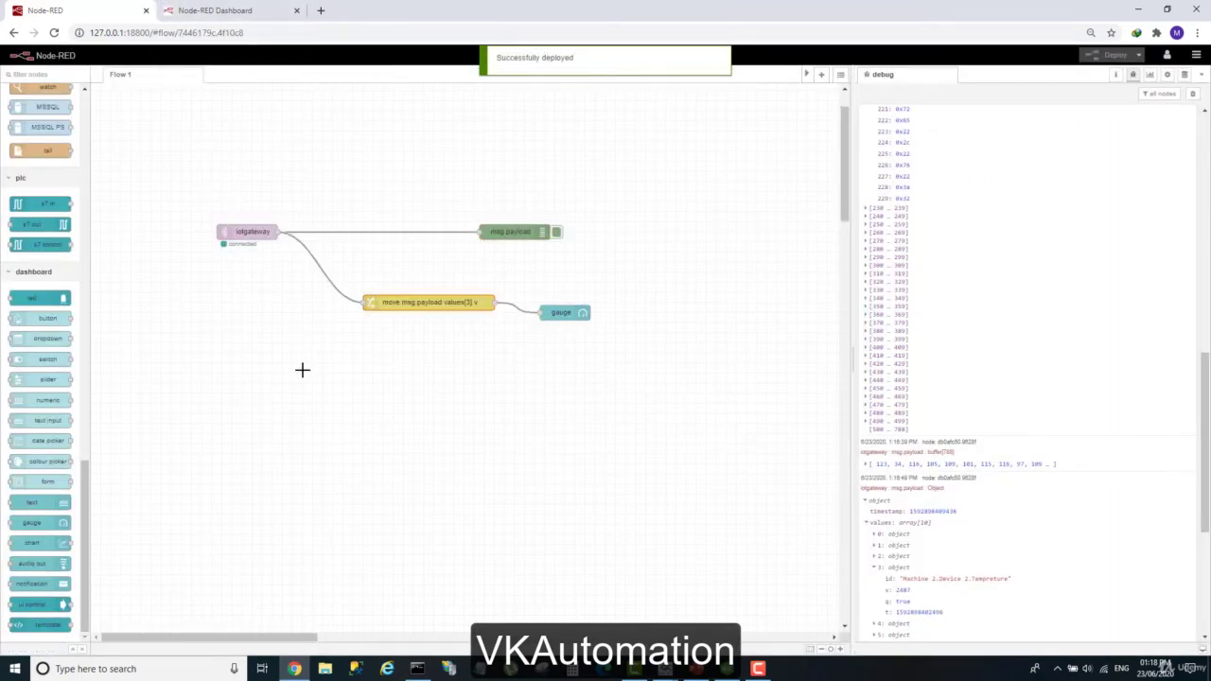
# Open the Node-RED Dashboard and place the OPC Quick Client window below the gauge to compare it with the live tag value
pyautogui.click(237, 9)
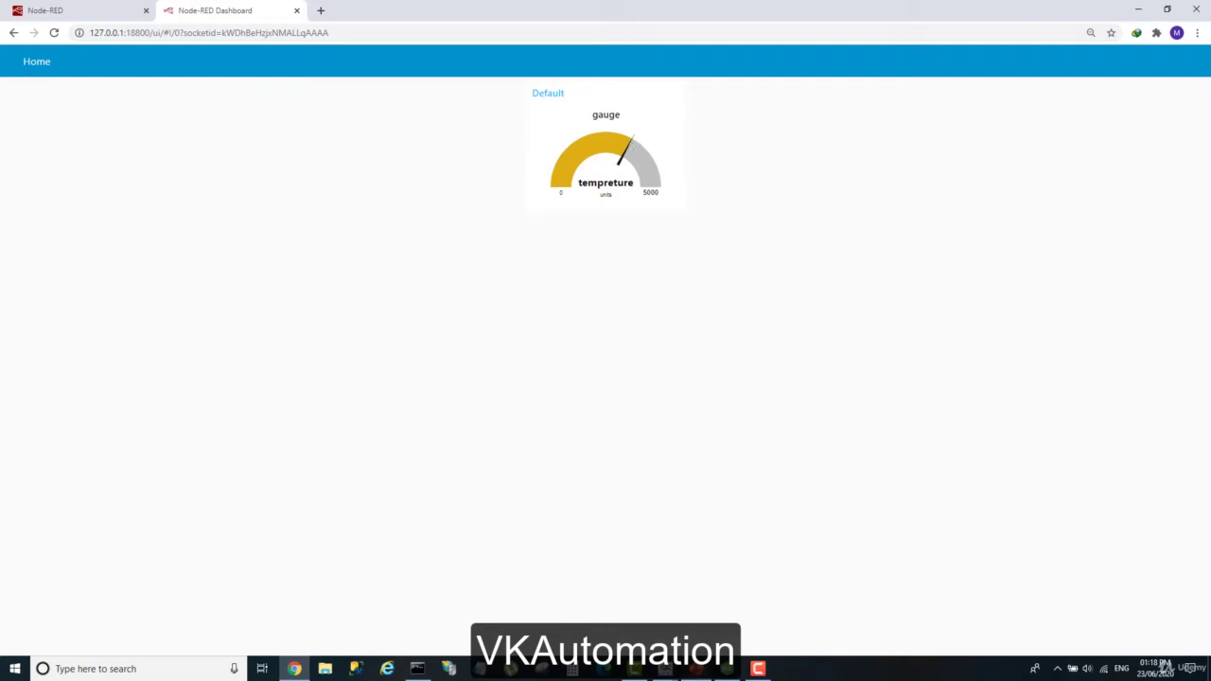
pyautogui.click(665, 669)
pyautogui.click(903, 614)
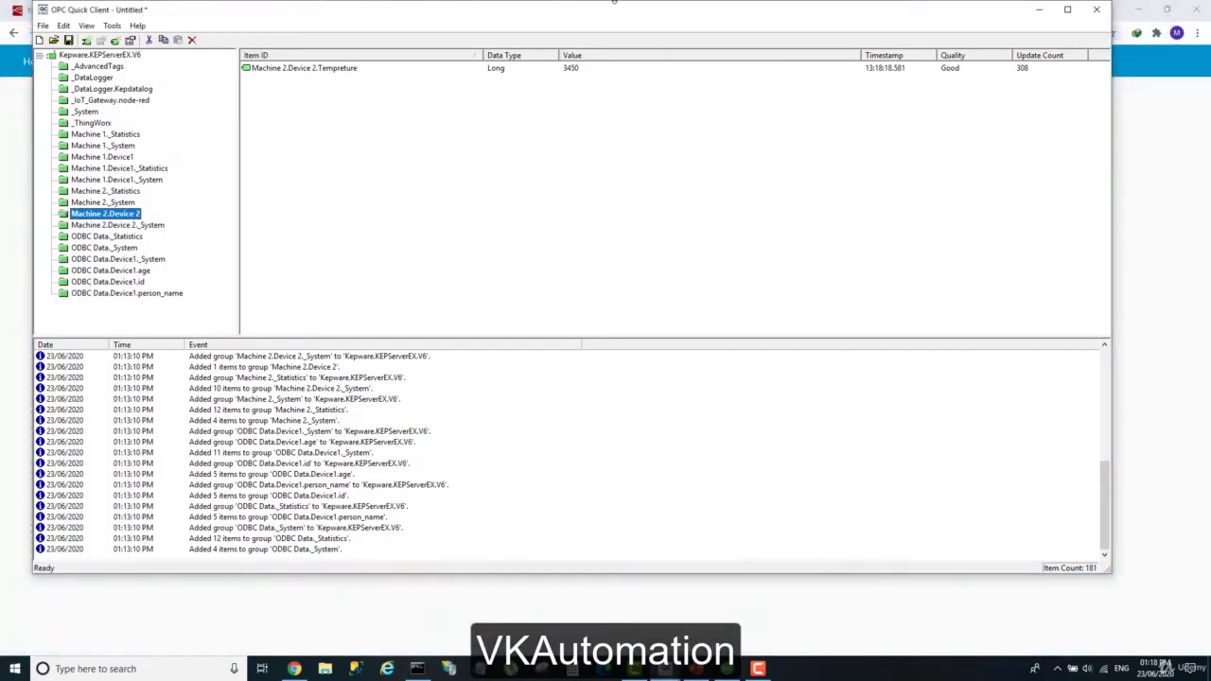
pyautogui.moveTo(616, 17); pyautogui.dragTo(613, 282)
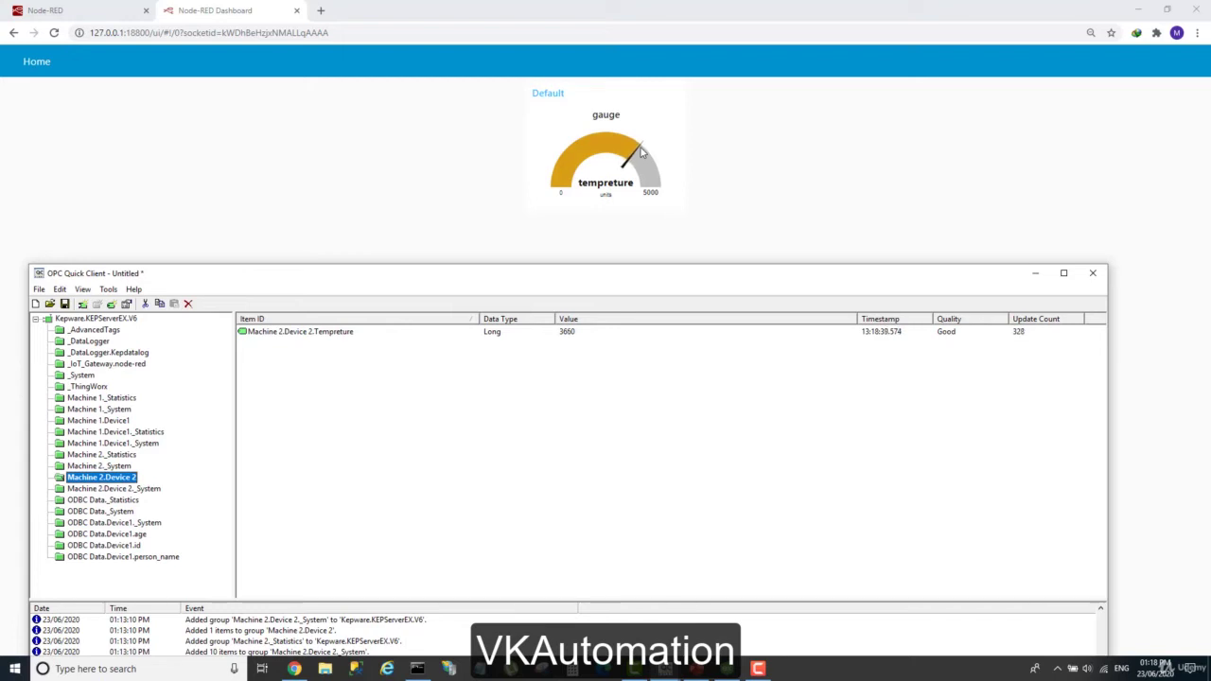
# Write the value 4000 to the Machine 2.Device 2.Tempreture tag with an Asynchronous 2.0 Write
pyautogui.rightClick(566, 339)
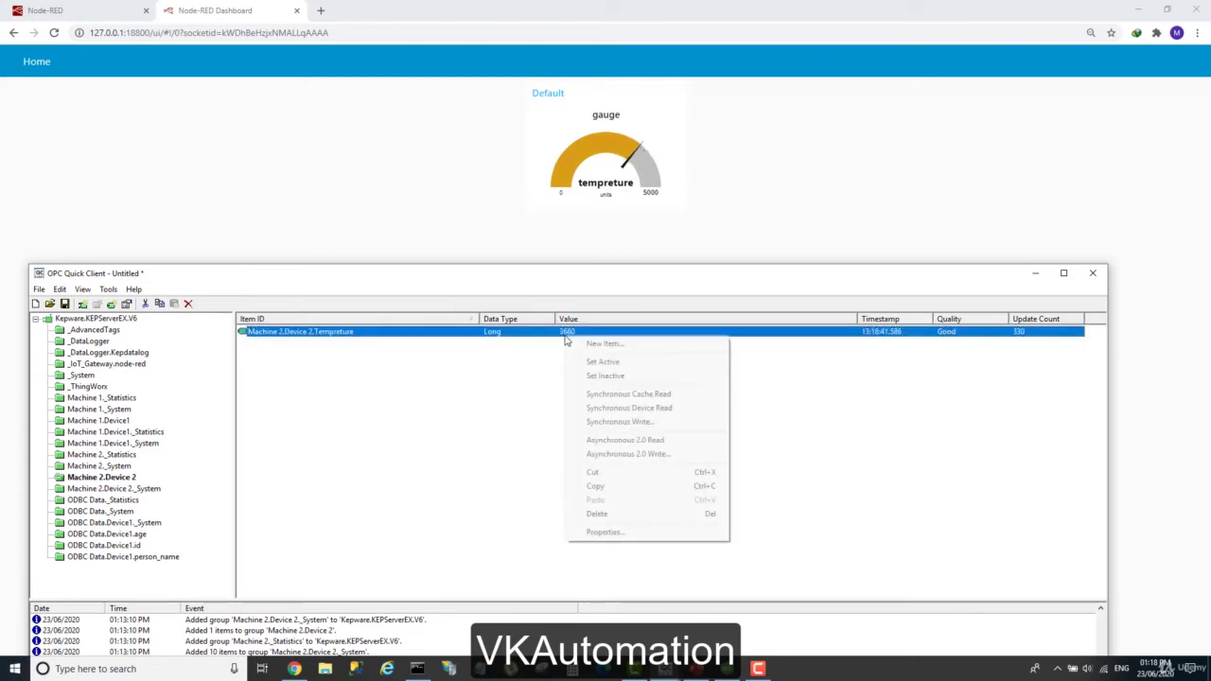
pyautogui.click(616, 454)
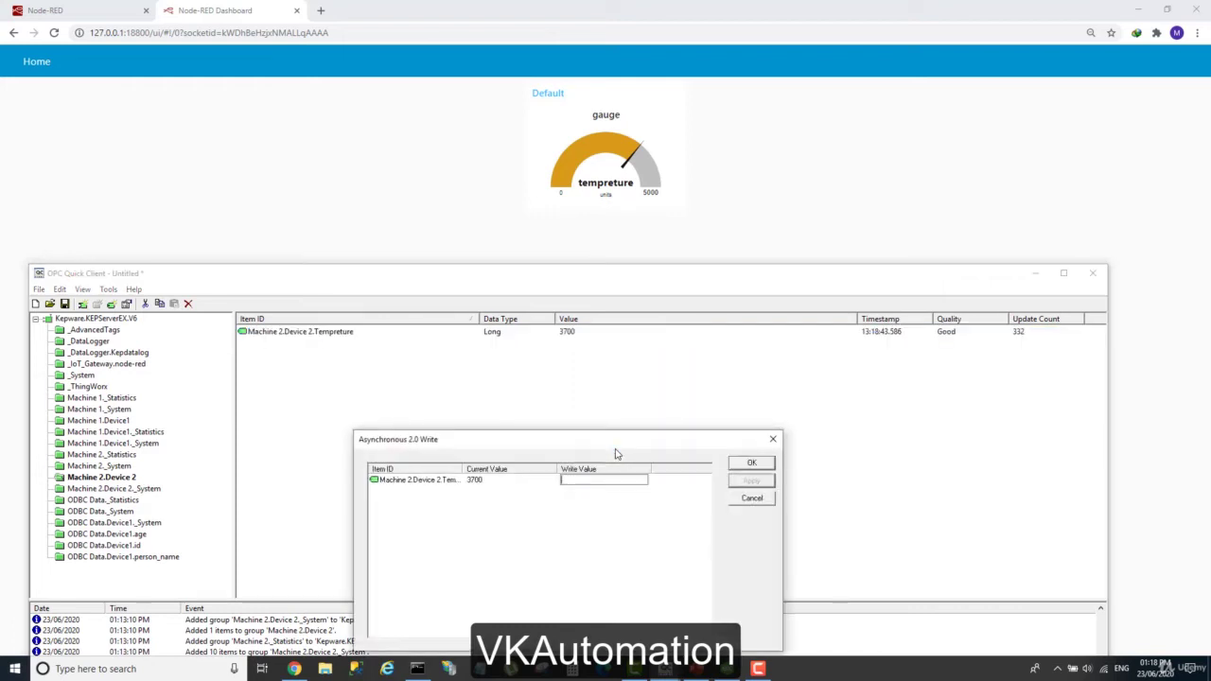
pyautogui.write('4000')
pyautogui.press('Return')
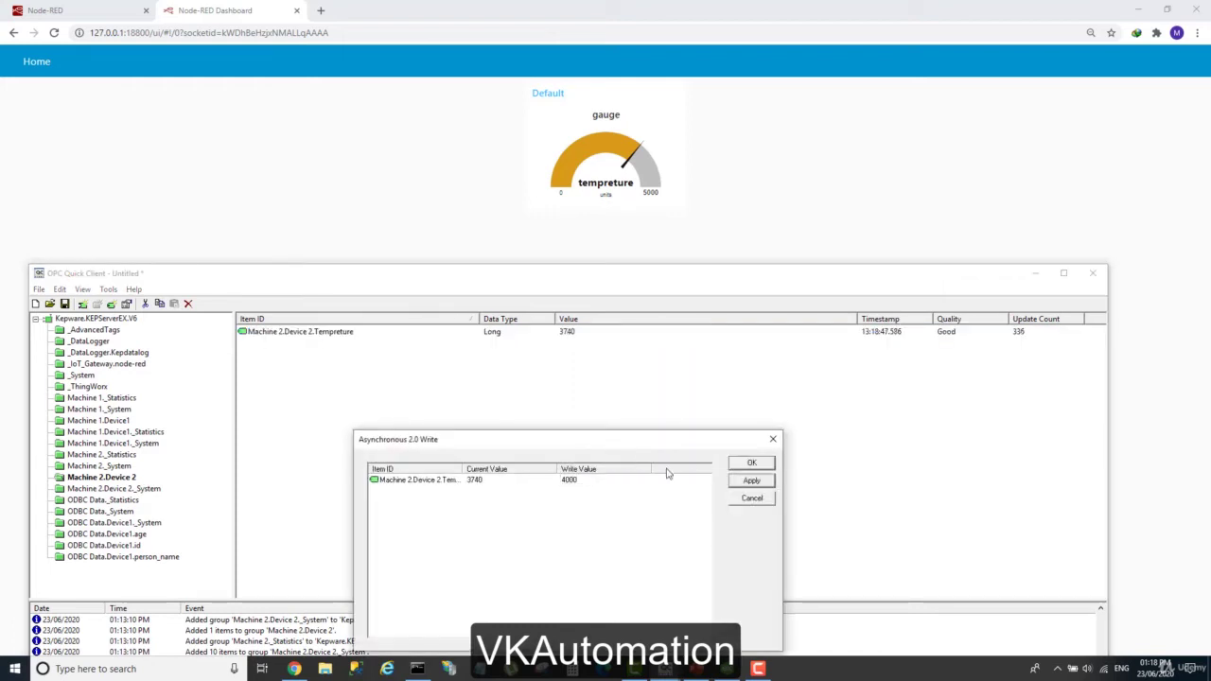
pyautogui.click(754, 481)
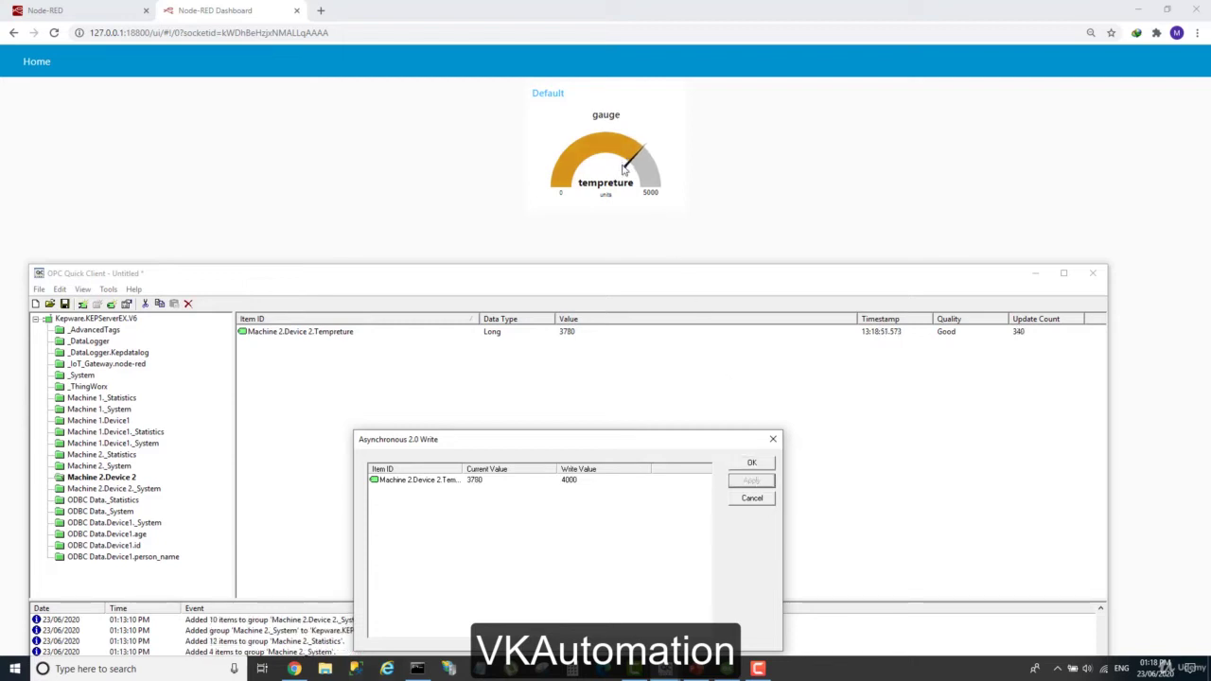
pyautogui.click(750, 465)
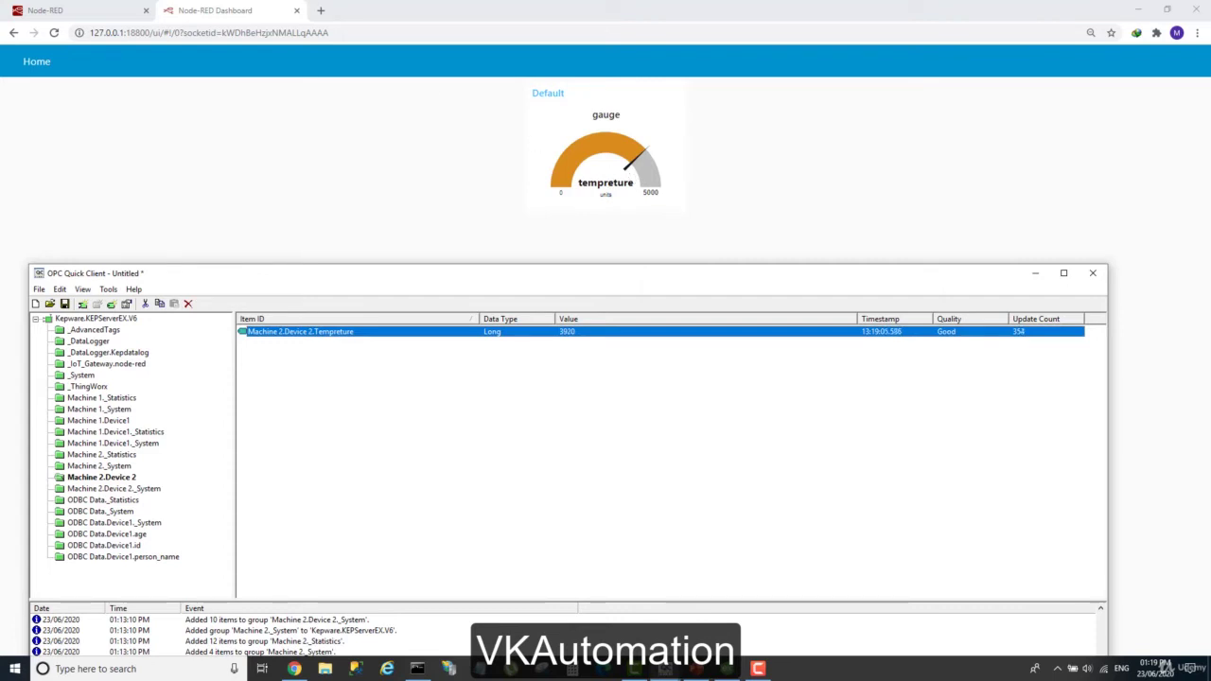
# Set the gauge node's range maximum to 4500, deploy the flow, and view the gauge on the Node-RED Dashboard
pyautogui.click(45, 11)
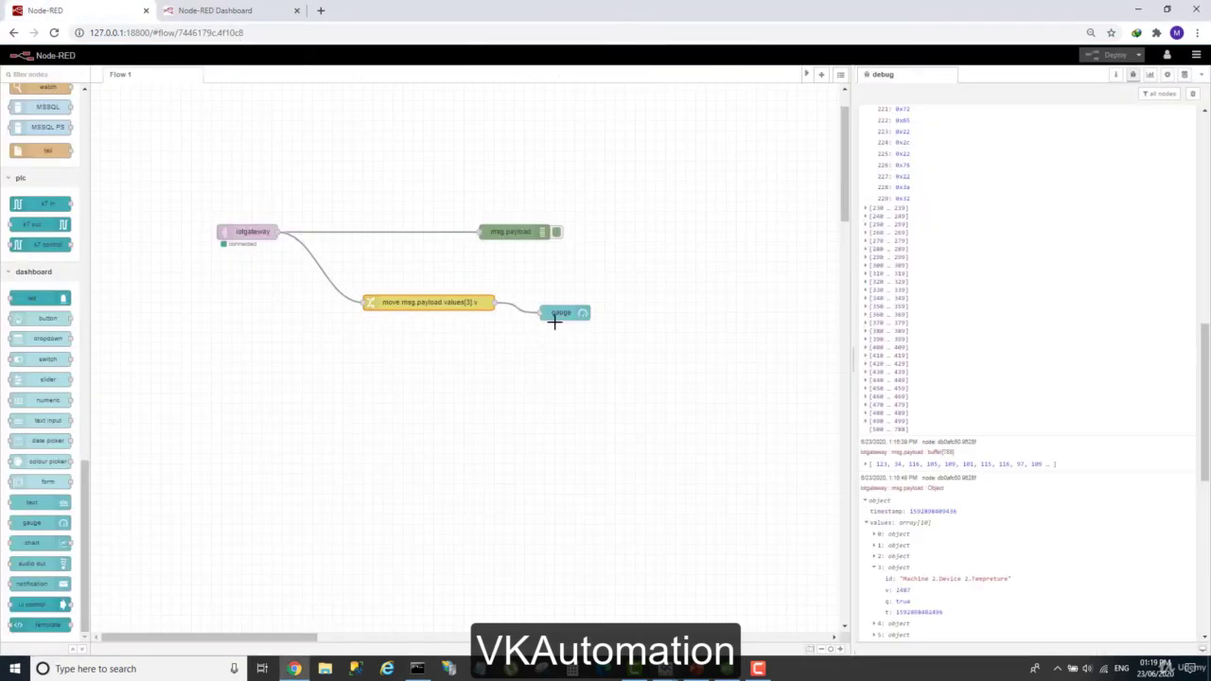
pyautogui.doubleClick(557, 318)
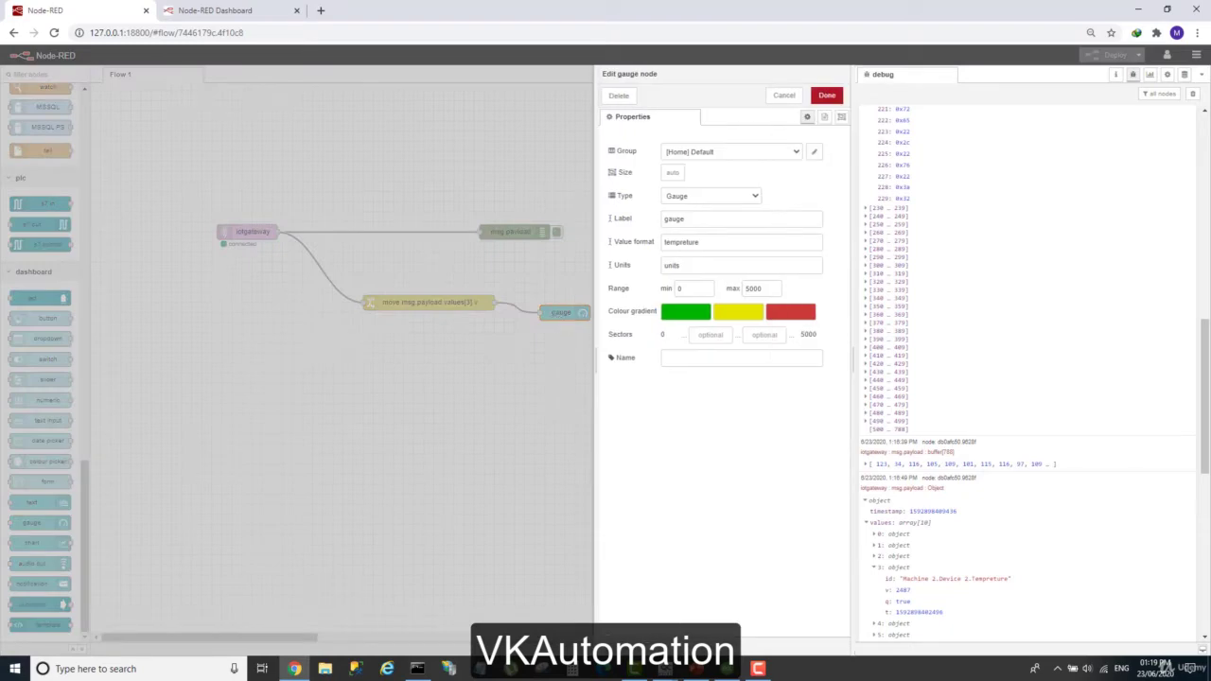
pyautogui.moveTo(674, 670)
pyautogui.click(833, 622)
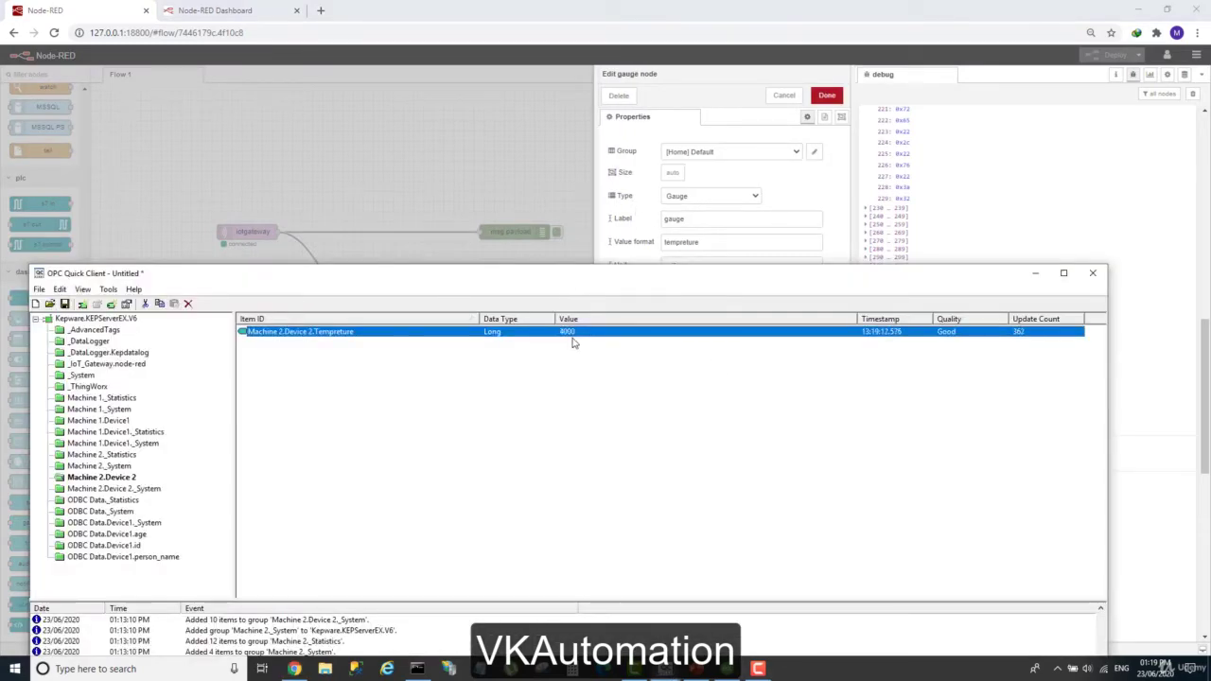
pyautogui.click(1033, 273)
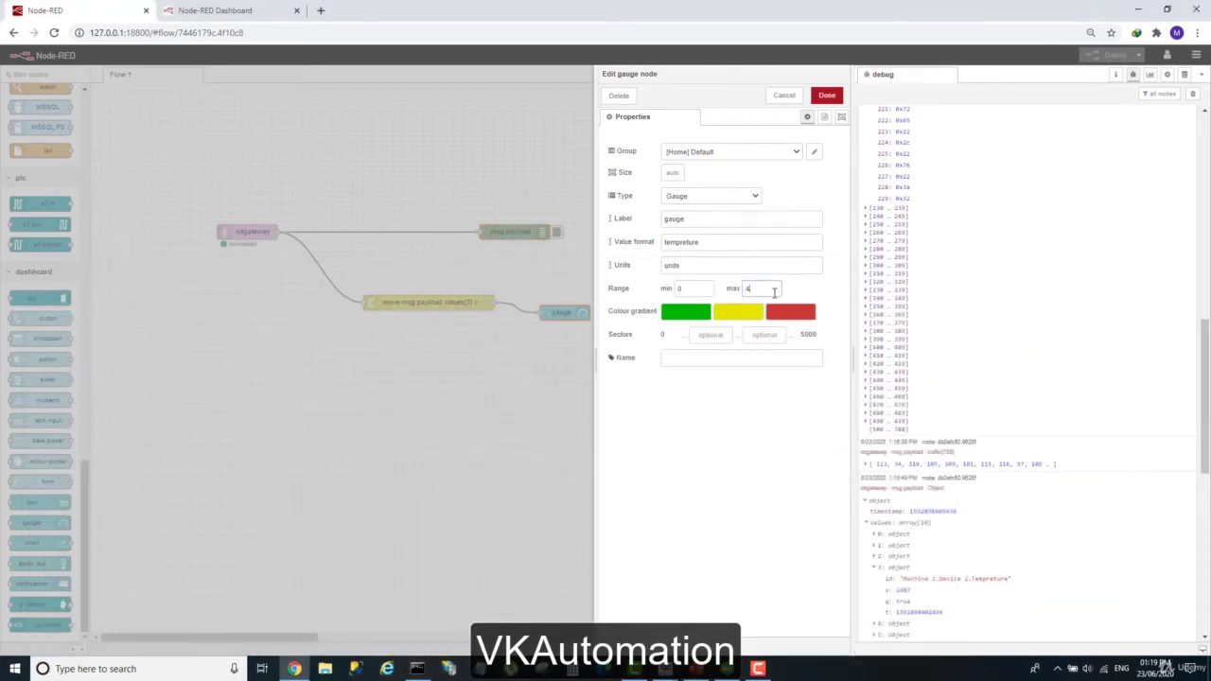
pyautogui.click(825, 95)
pyautogui.click(1100, 54)
pyautogui.click(230, 10)
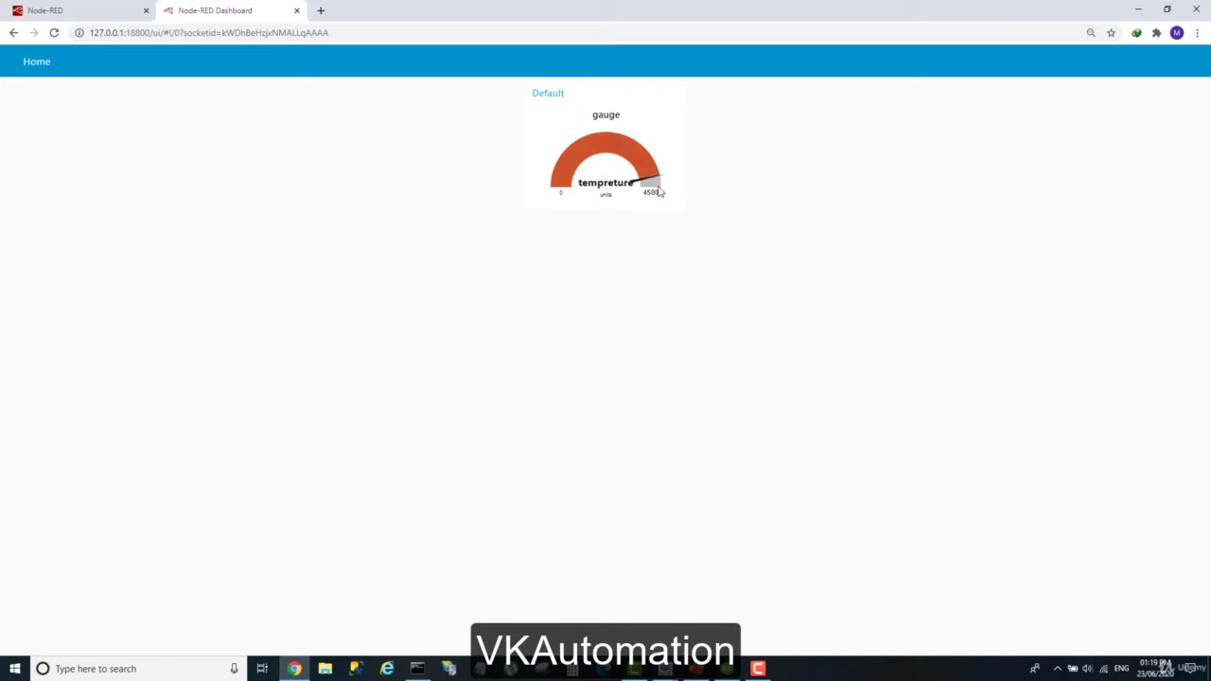
# Return to the flow editor and review the iotgateway mqtt in node's settings without changing them
pyautogui.click(57, 13)
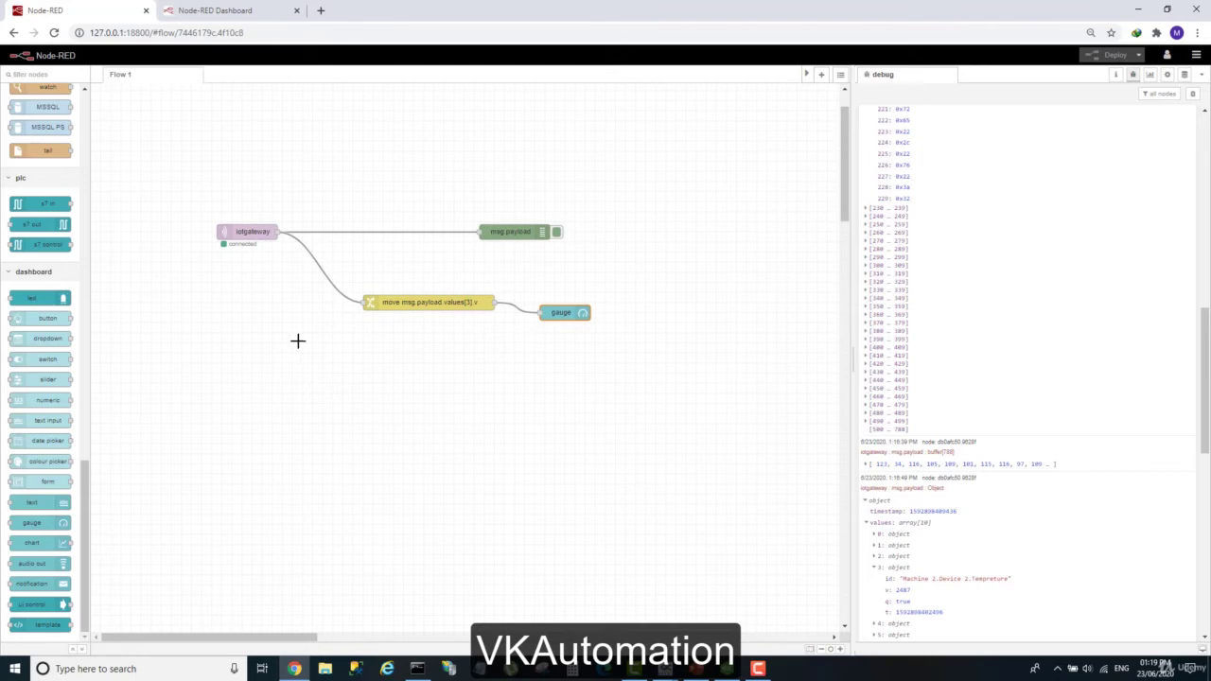
pyautogui.doubleClick(239, 232)
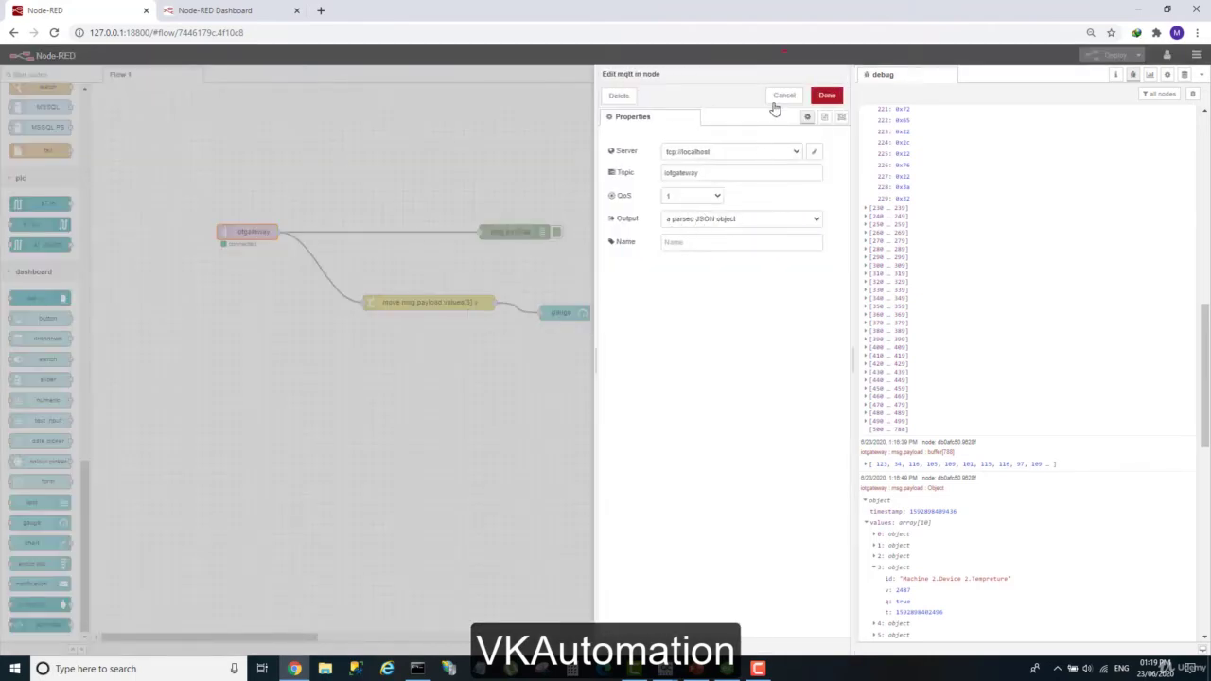
pyautogui.click(785, 96)
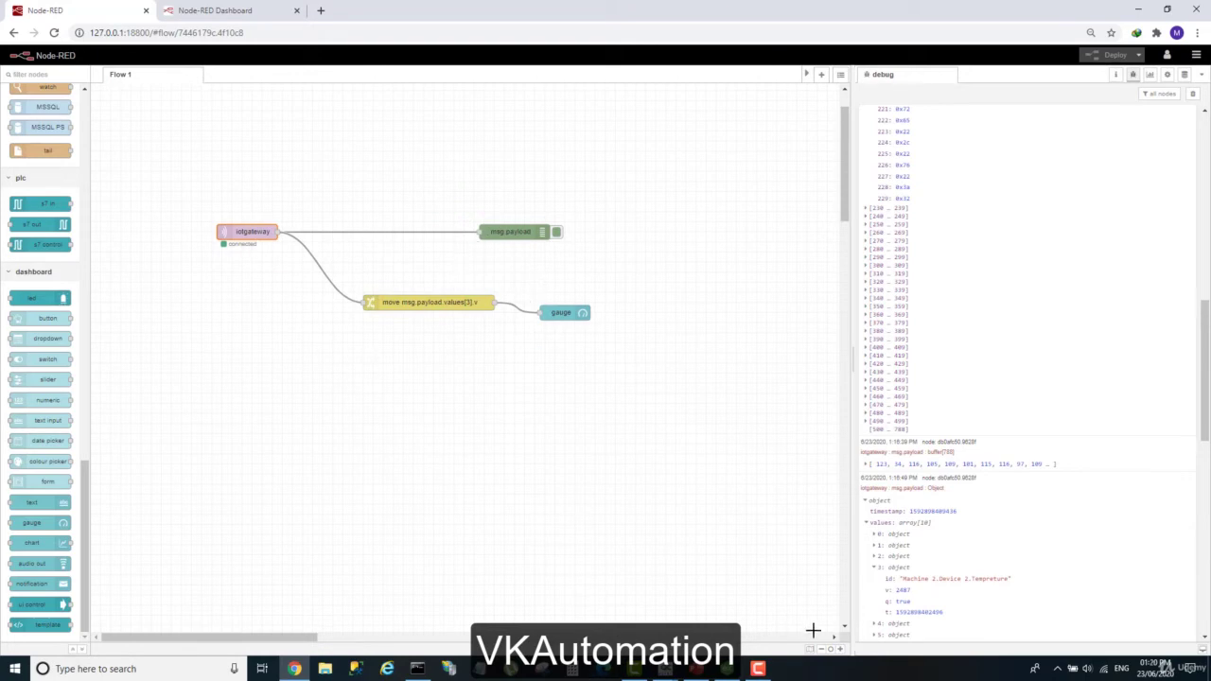
pyautogui.click(729, 669)
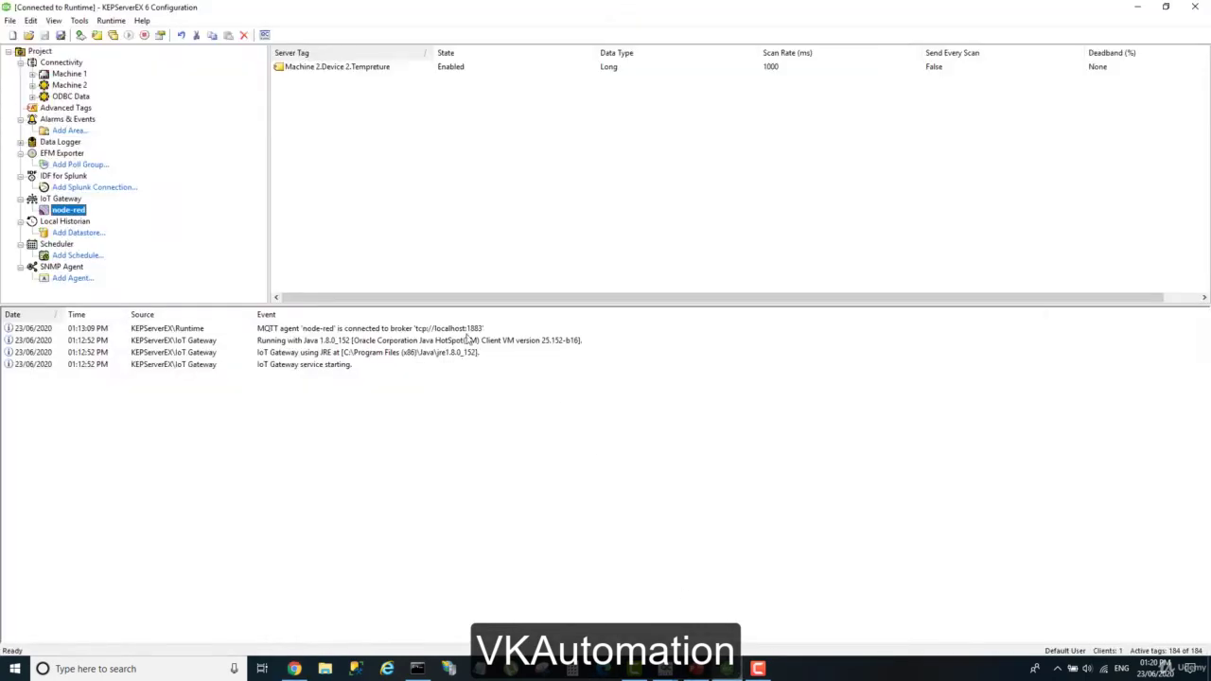
pyautogui.click(65, 201)
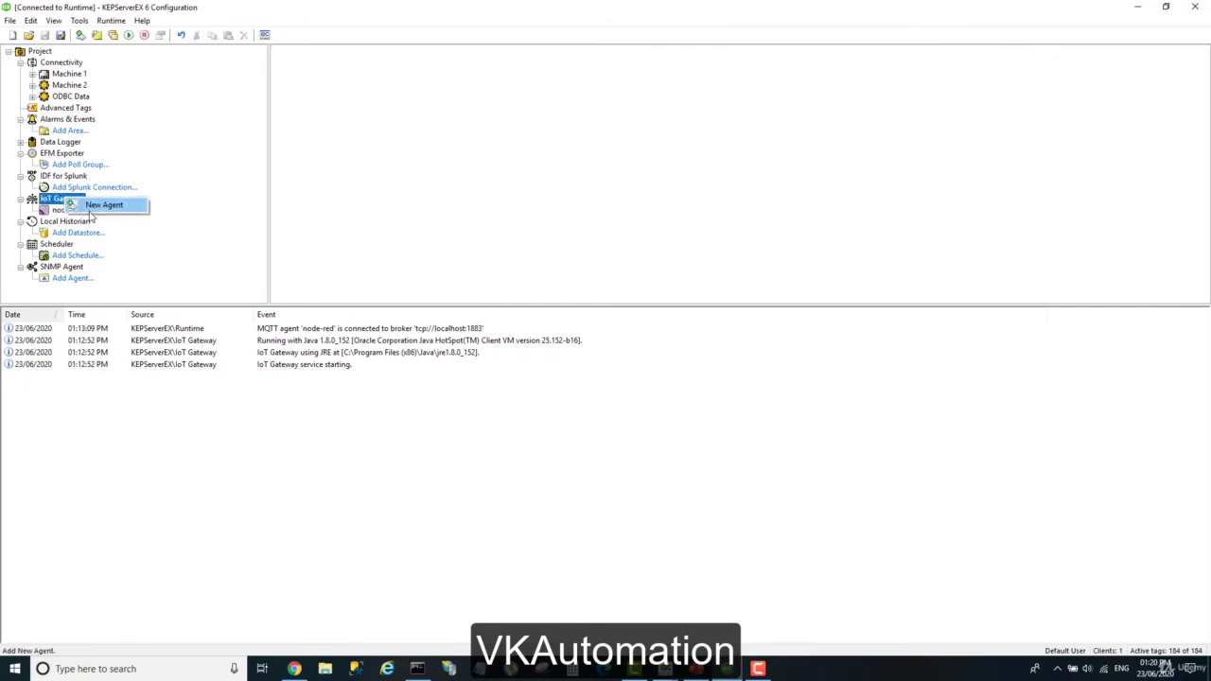
pyautogui.click(634, 581)
pyautogui.click(634, 581)
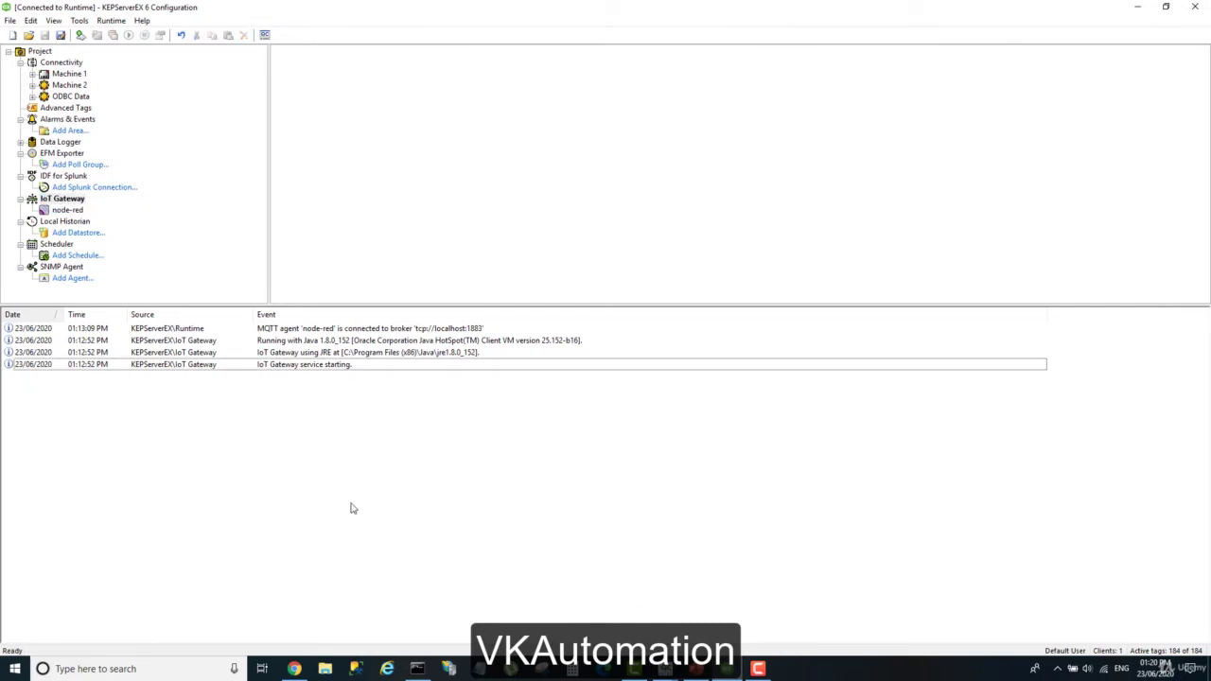
pyautogui.click(294, 669)
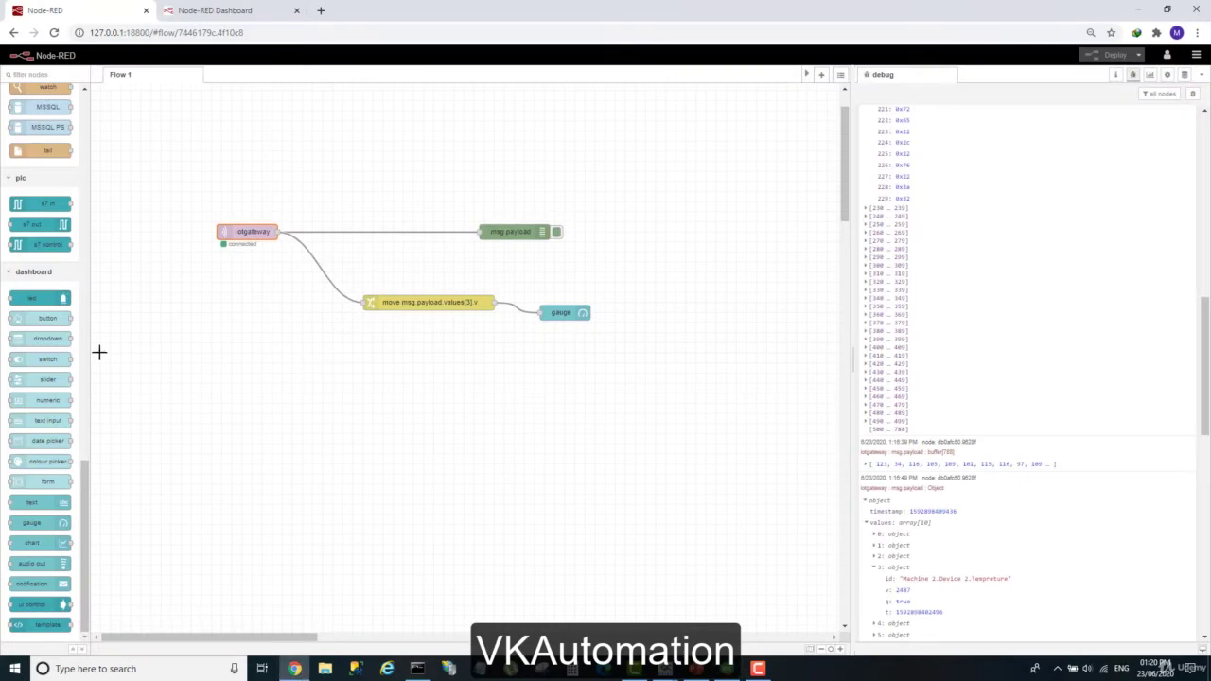
# Delete the iotgateway mqtt in node from the flow
pyautogui.scroll(3, 26, 216)
pyautogui.scroll(3, 27, 216)
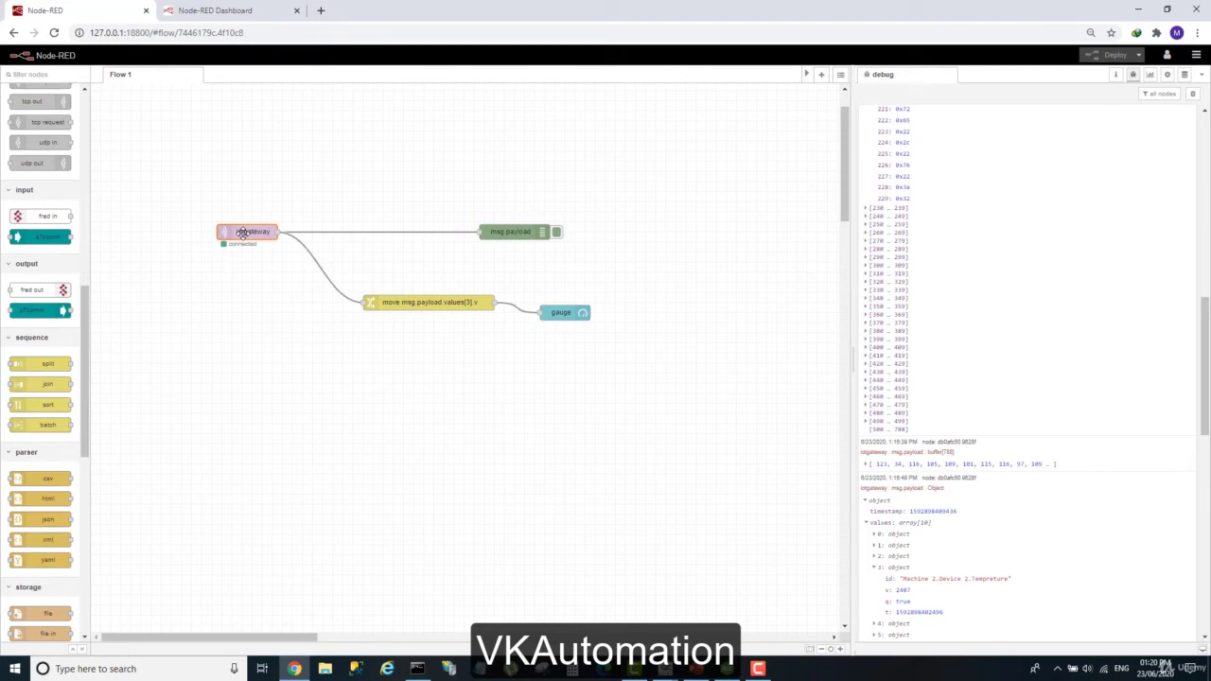
pyautogui.press('Delete')
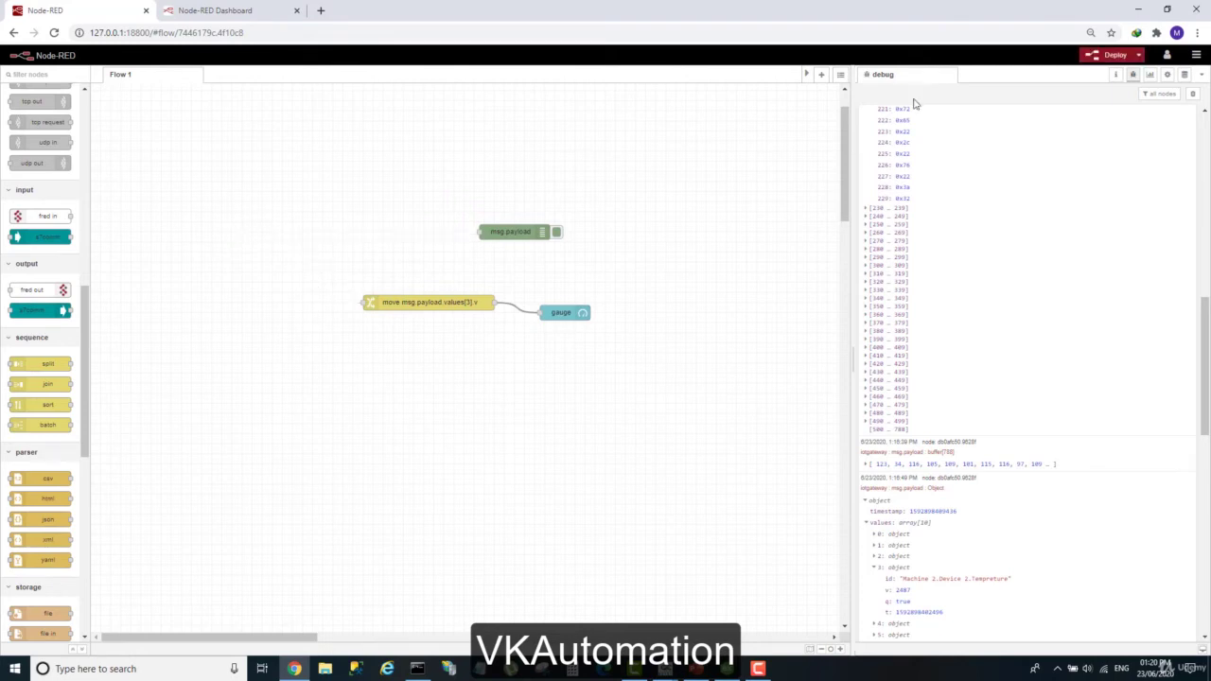
# Add an http in node wired to a new http response node, and name the response node Ack
pyautogui.scroll(4, 24, 143)
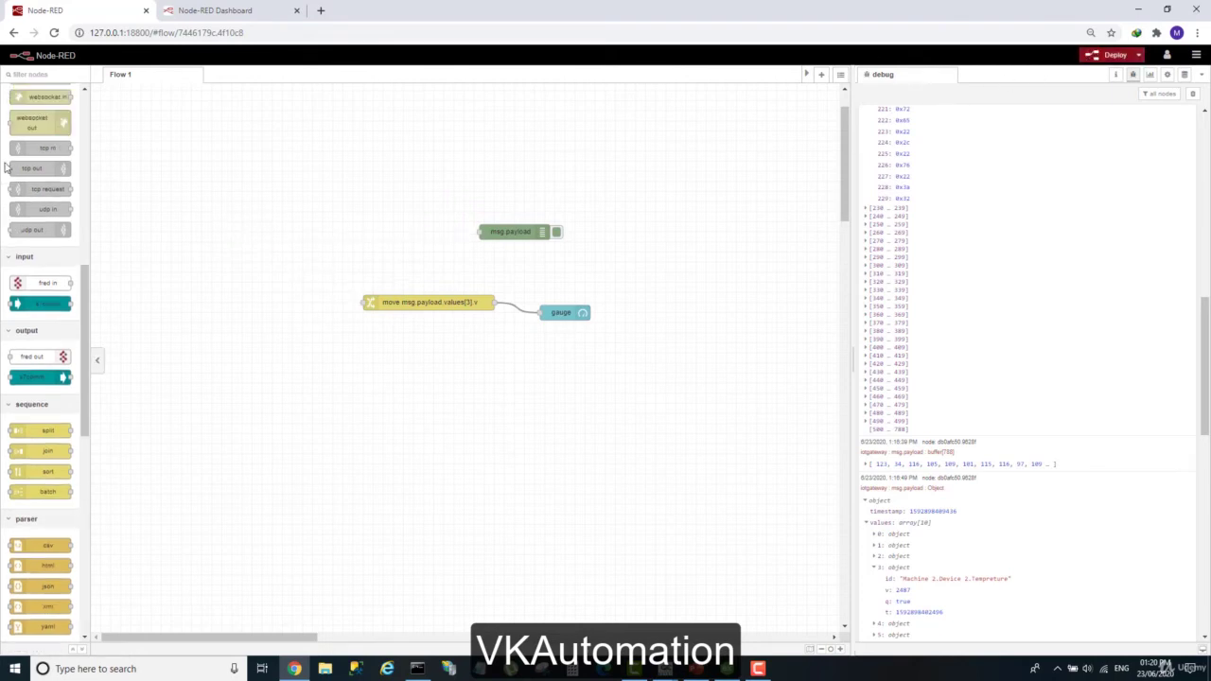
pyautogui.moveTo(52, 369); pyautogui.dragTo(166, 244)
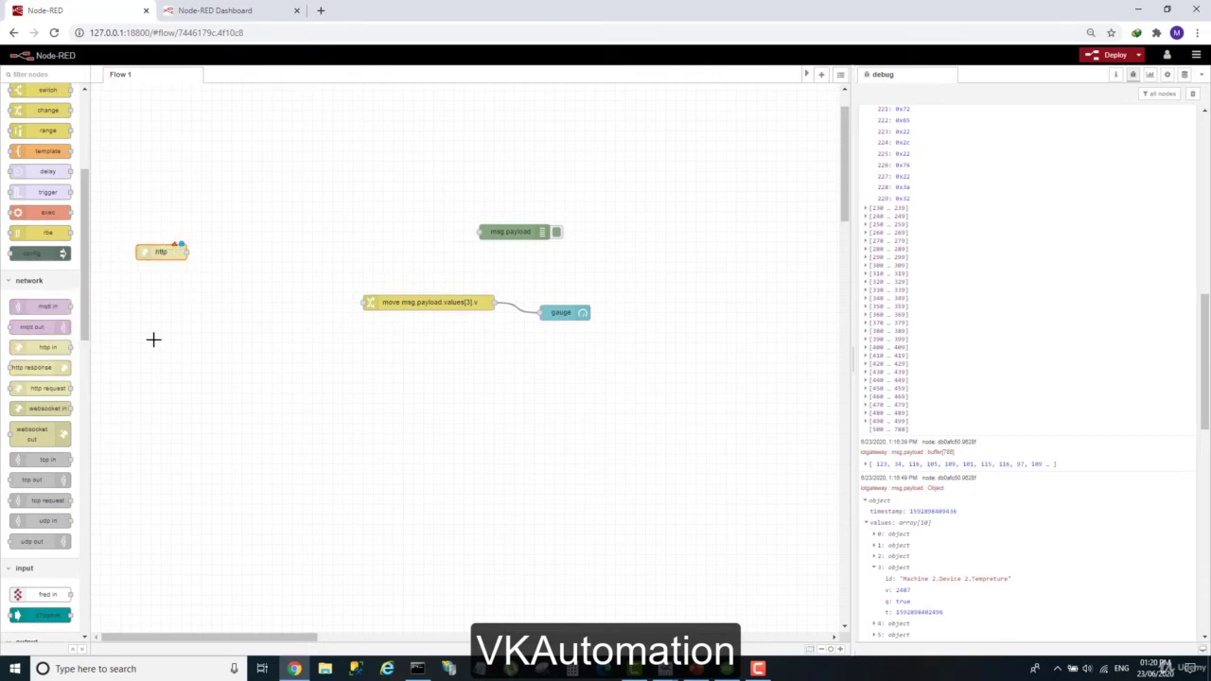
pyautogui.moveTo(38, 367)
pyautogui.mouseDown()
pyautogui.moveTo(232, 208)
pyautogui.moveTo(404, 171)
pyautogui.moveTo(180, 248)
pyautogui.mouseUp()
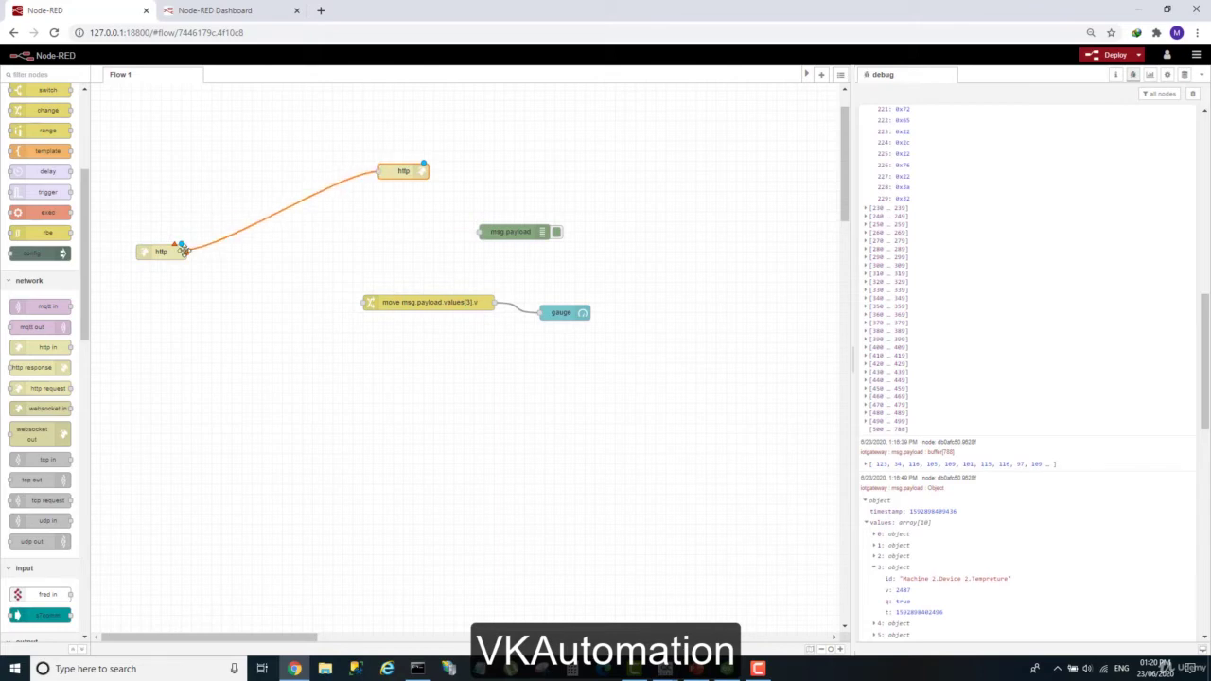
pyautogui.doubleClick(400, 171)
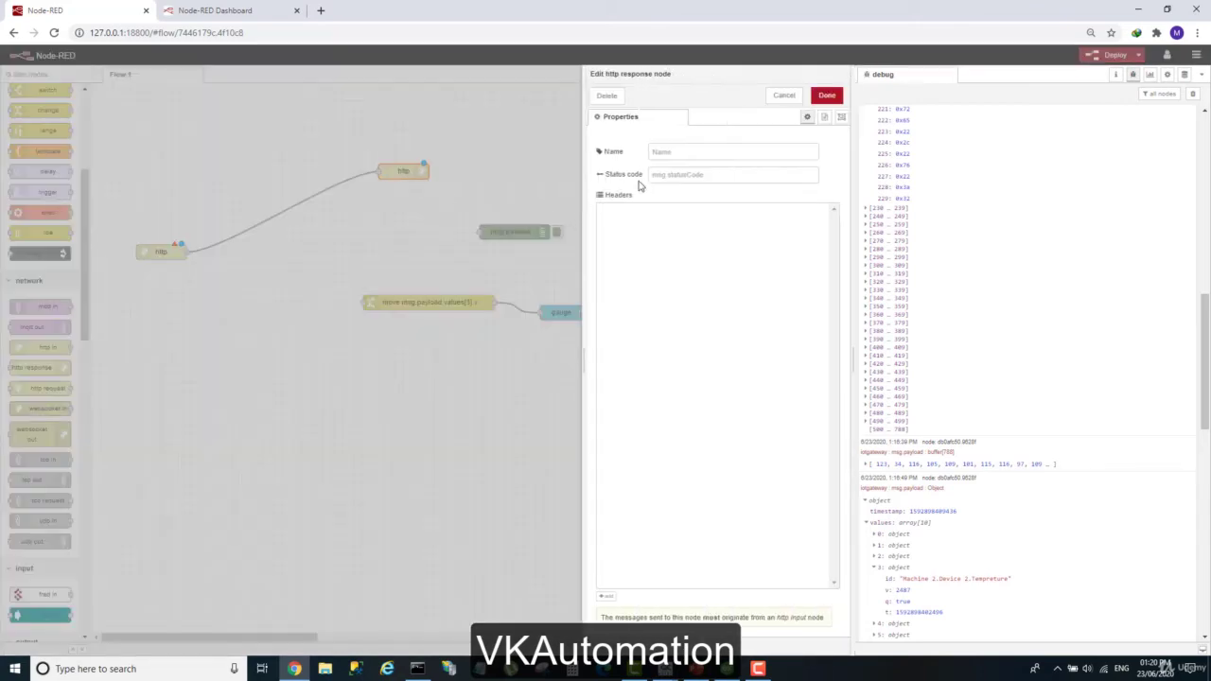
pyautogui.click(692, 152)
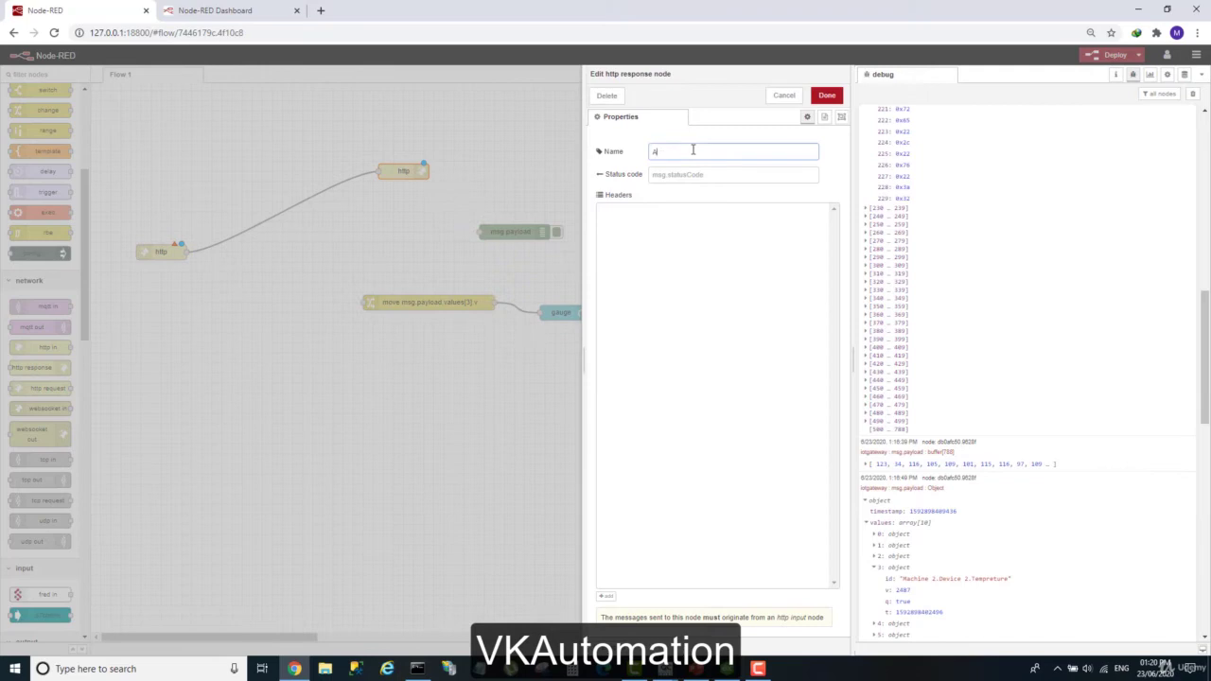
pyautogui.click(827, 95)
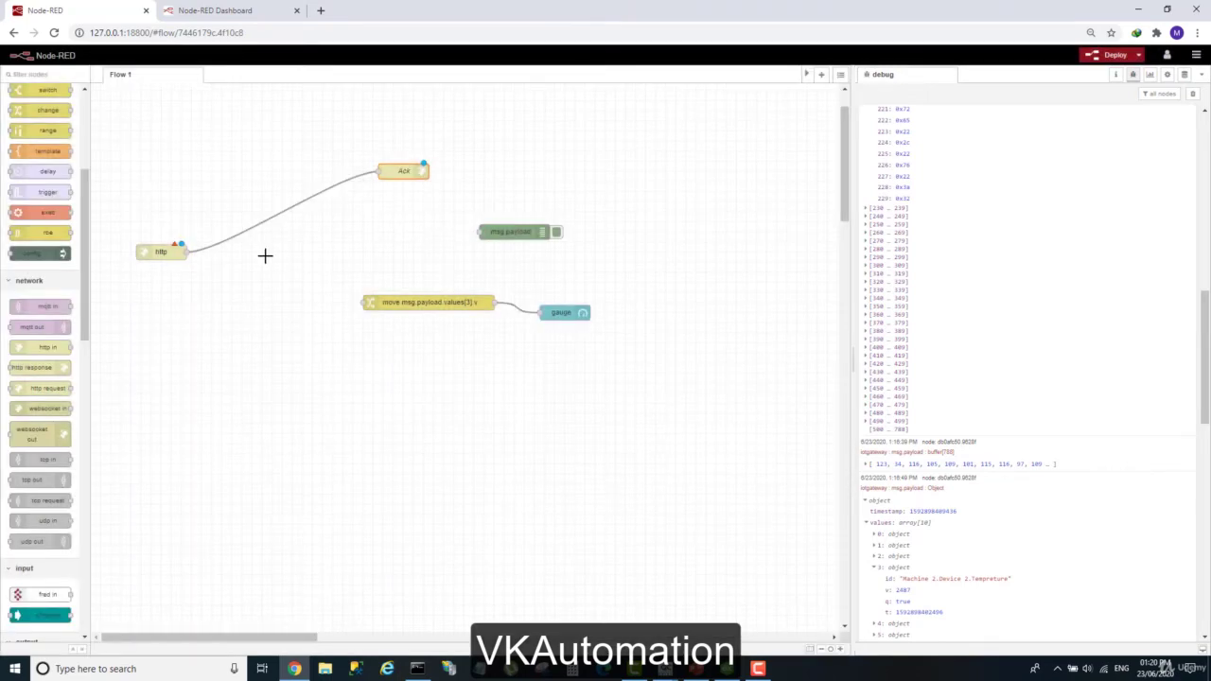
# Wire the http in node to the msg.payload debug node and the change node, and check the change node's move rule
pyautogui.moveTo(187, 252); pyautogui.dragTo(481, 232)
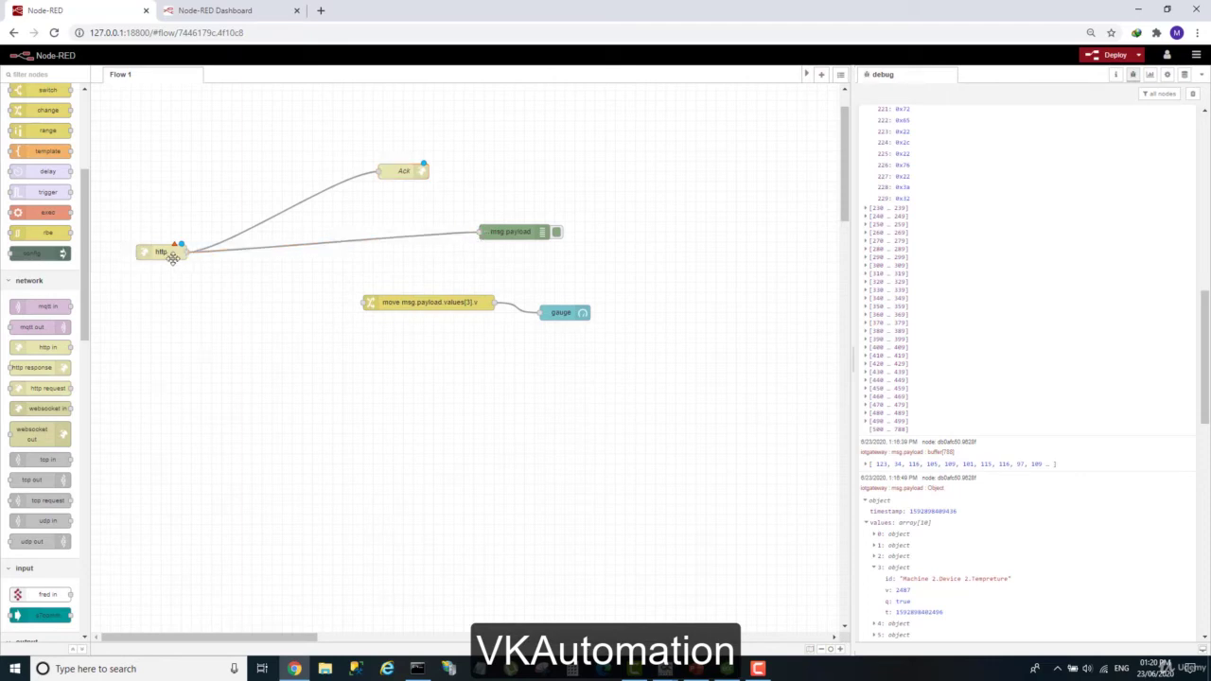
pyautogui.moveTo(184, 249); pyautogui.dragTo(368, 304)
pyautogui.doubleClick(444, 300)
pyautogui.moveTo(772, 199); pyautogui.dragTo(683, 196)
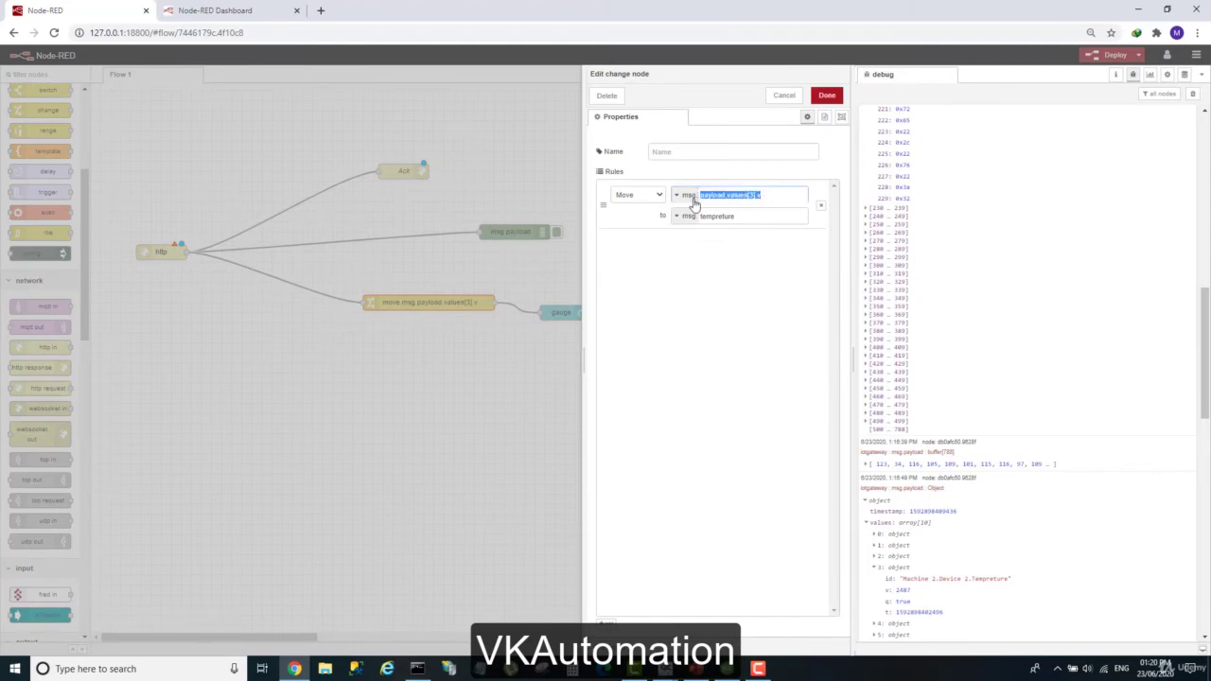
pyautogui.click(783, 96)
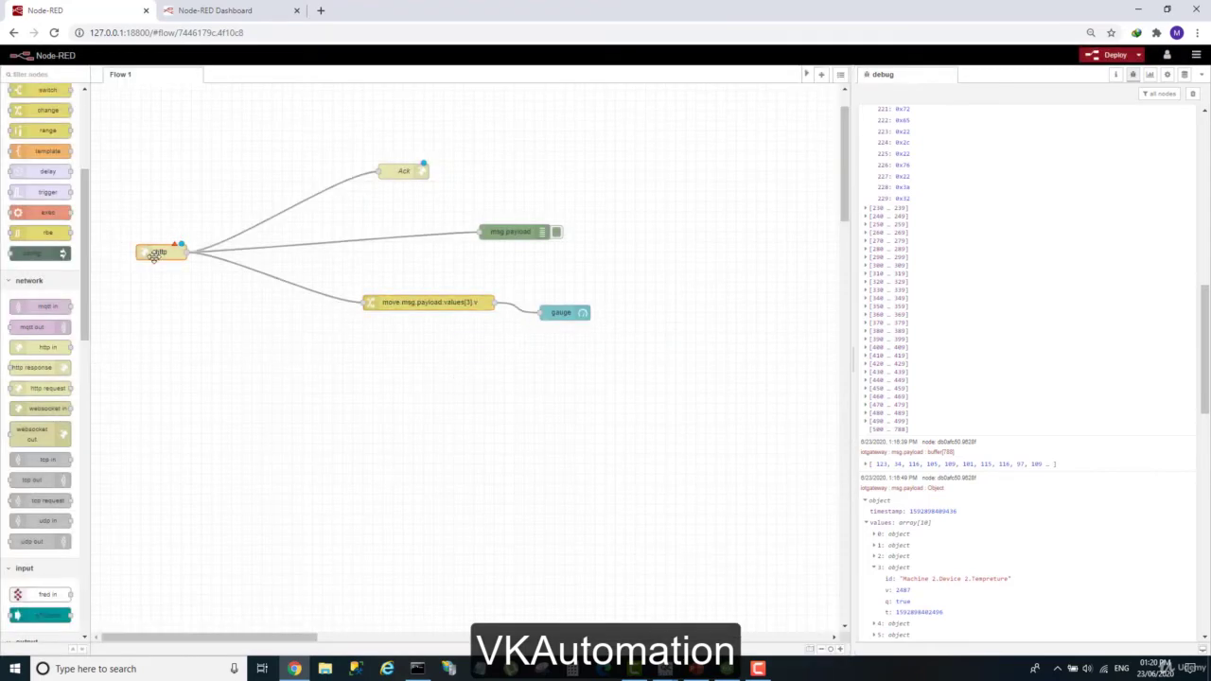
# Set the http in node's method to POST and its URL to a slash followed by the chosen first name, and save the node
pyautogui.doubleClick(156, 254)
pyautogui.click(727, 152)
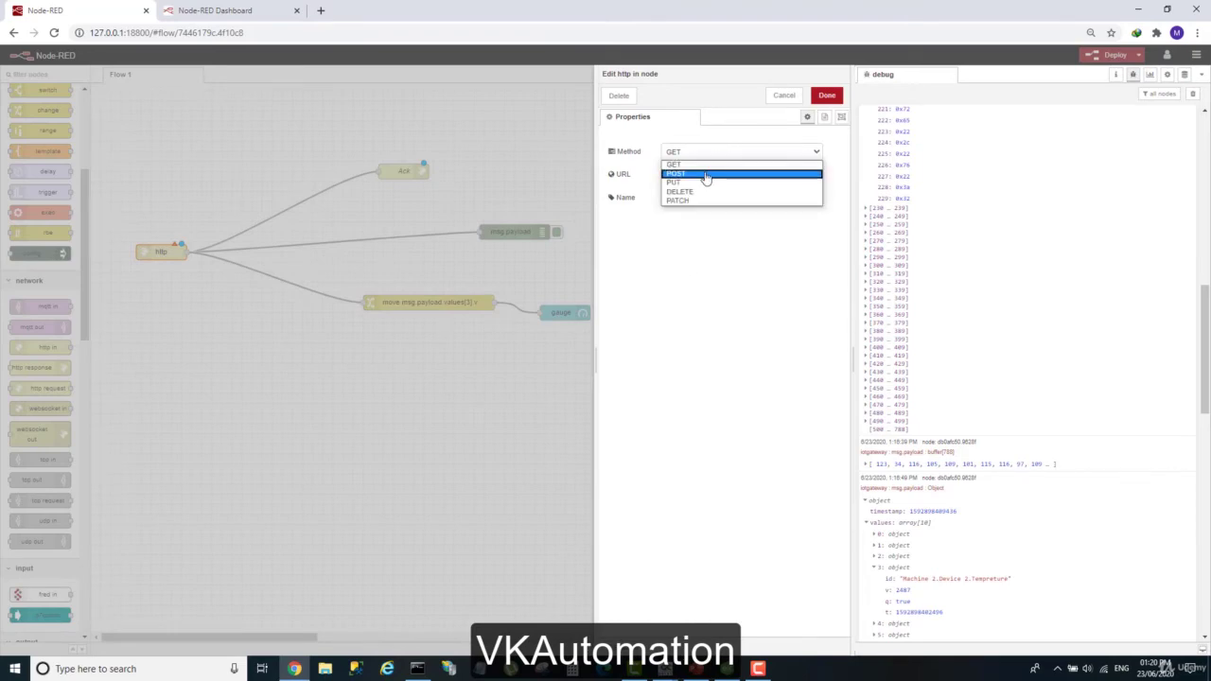
pyautogui.click(707, 174)
pyautogui.click(805, 194)
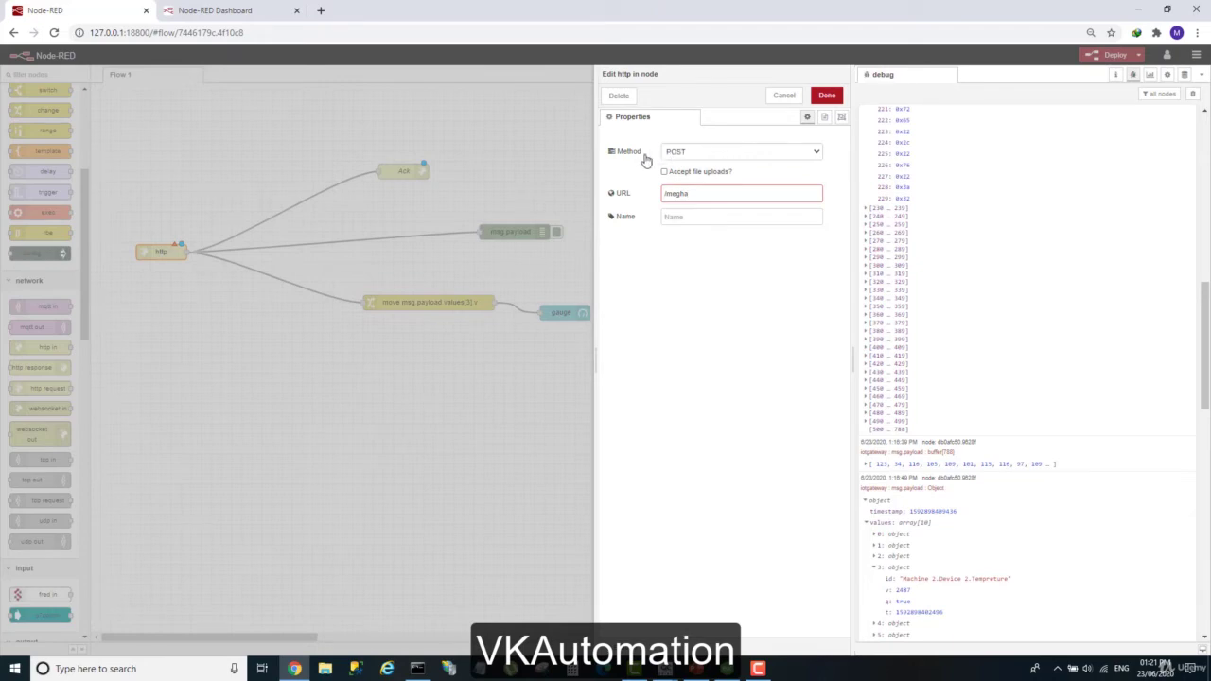
pyautogui.moveTo(701, 194); pyautogui.dragTo(651, 195)
pyautogui.moveTo(152, 32); pyautogui.dragTo(91, 32)
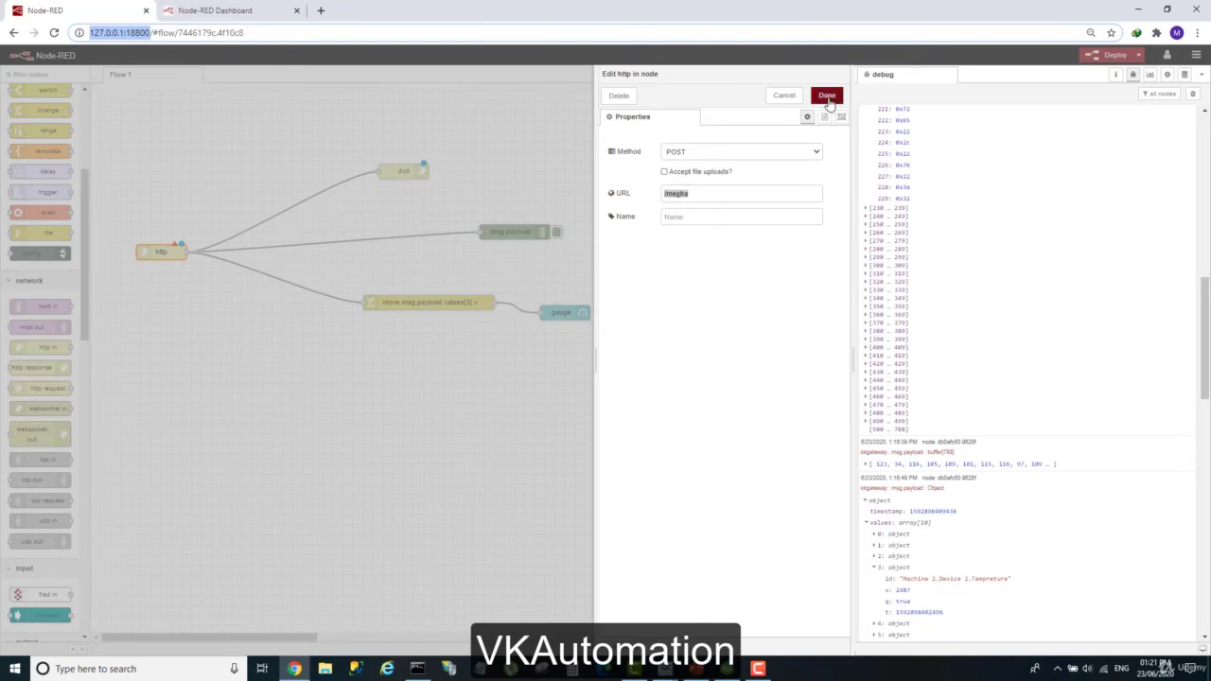
pyautogui.click(706, 191)
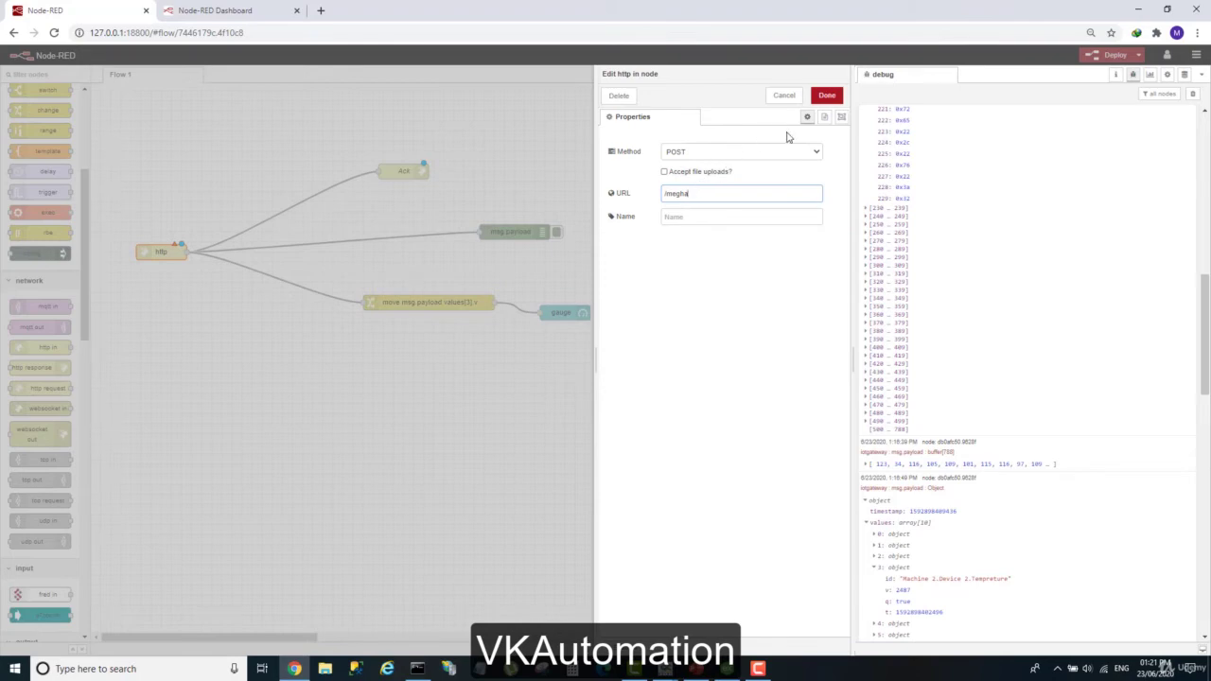
pyautogui.click(827, 96)
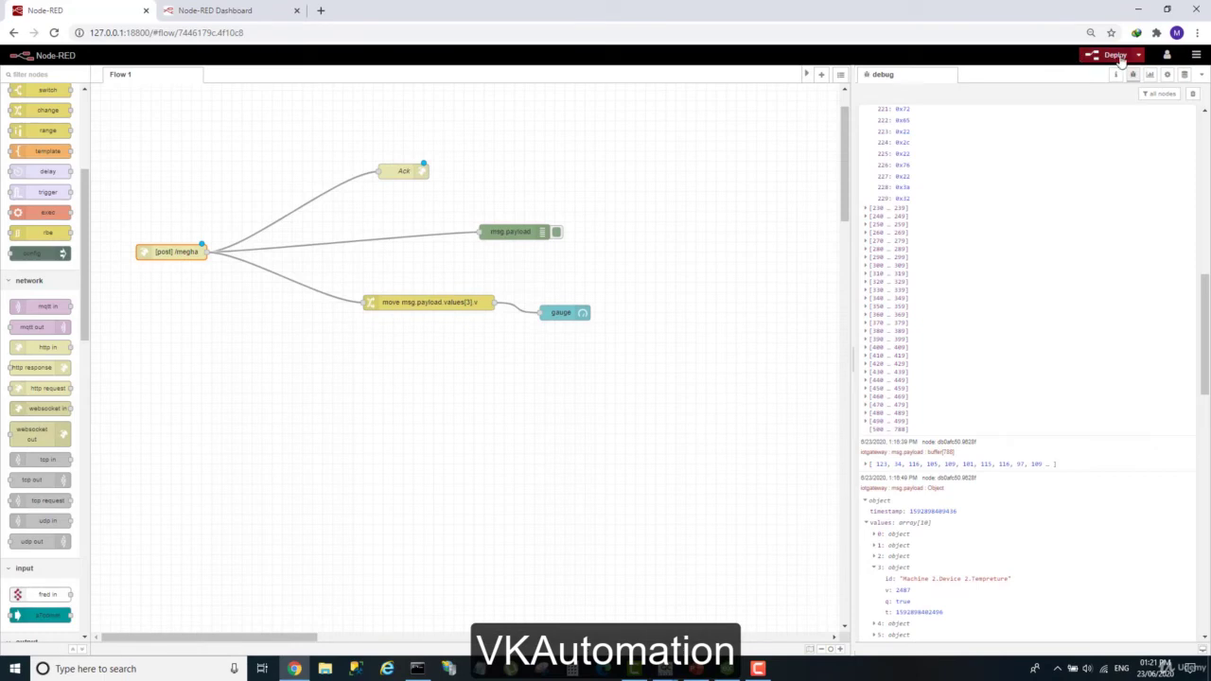
# Deploy the flow and clear the debug messages
pyautogui.click(1109, 54)
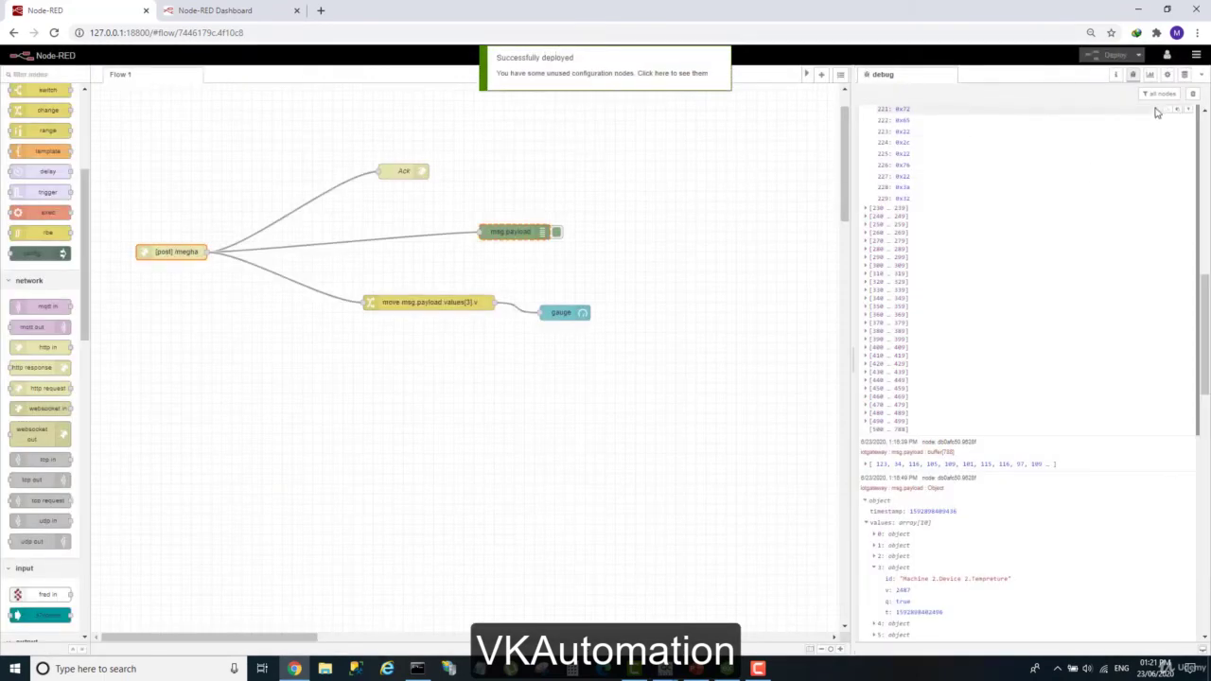
pyautogui.click(1192, 93)
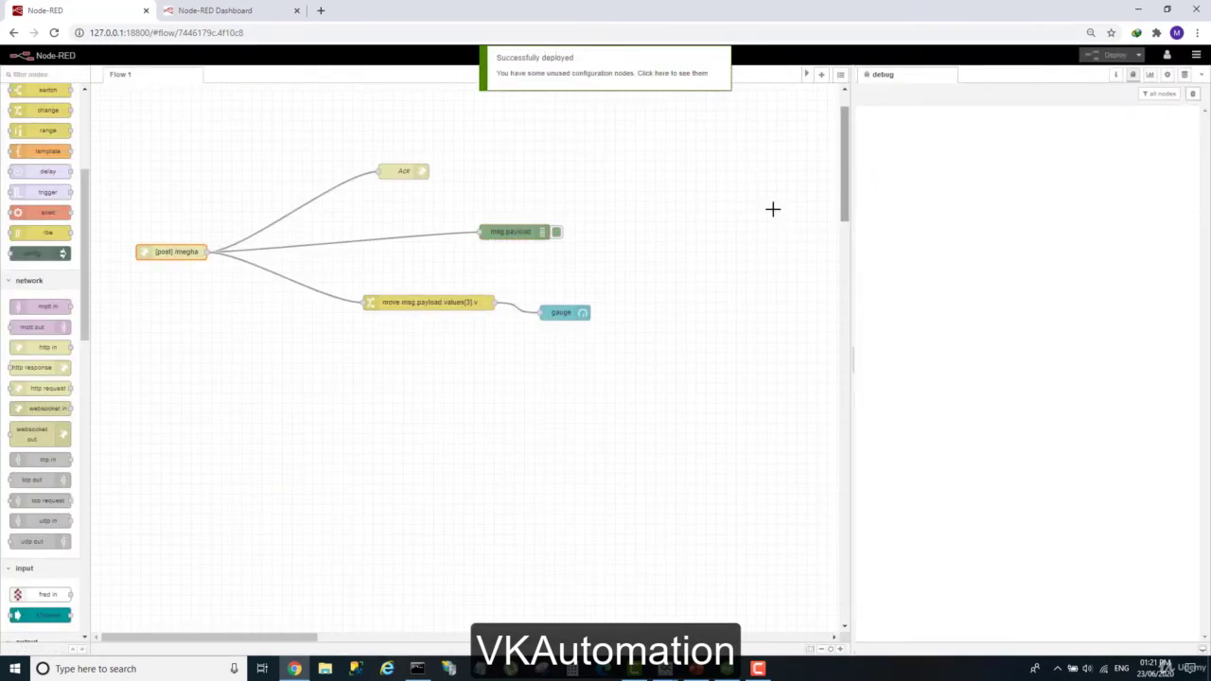
pyautogui.click(726, 669)
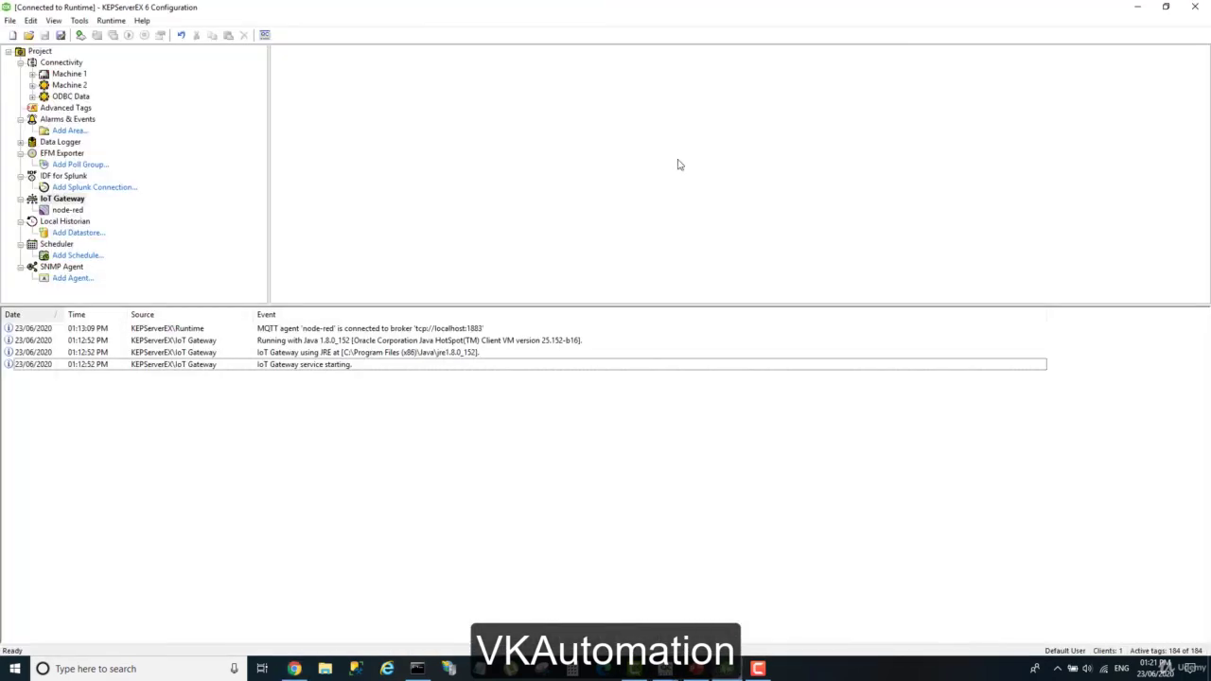
pyautogui.click(58, 201)
pyautogui.rightClick(58, 200)
pyautogui.click(94, 209)
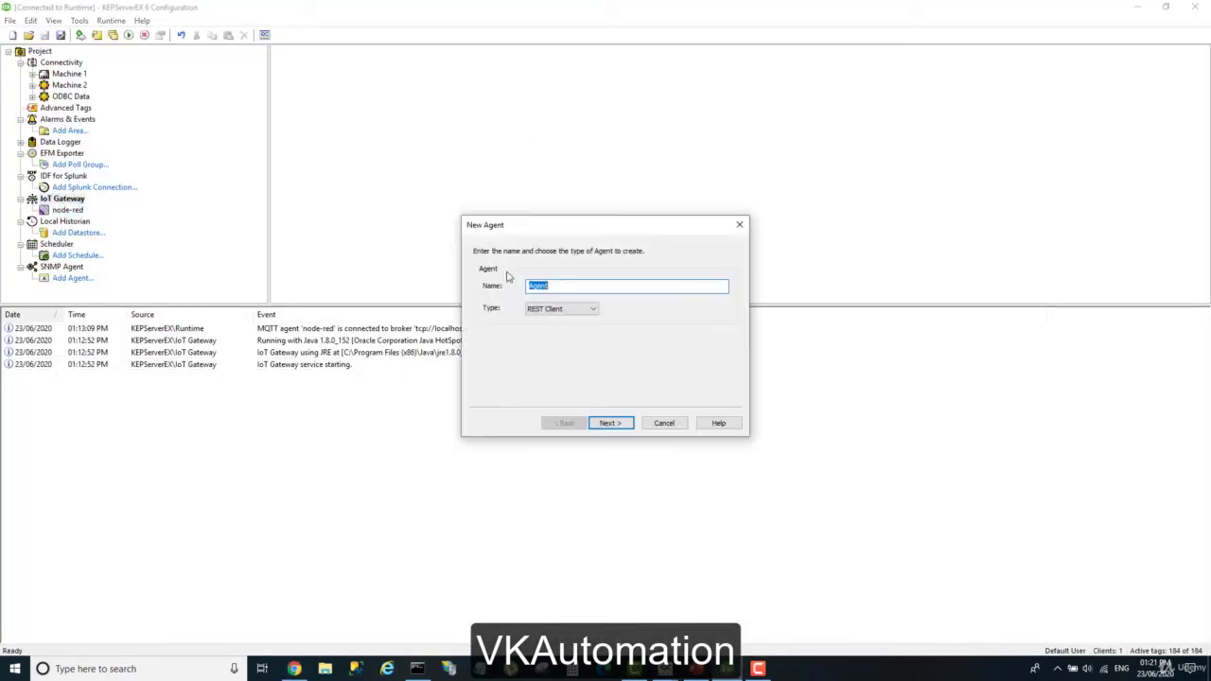
pyautogui.click(611, 424)
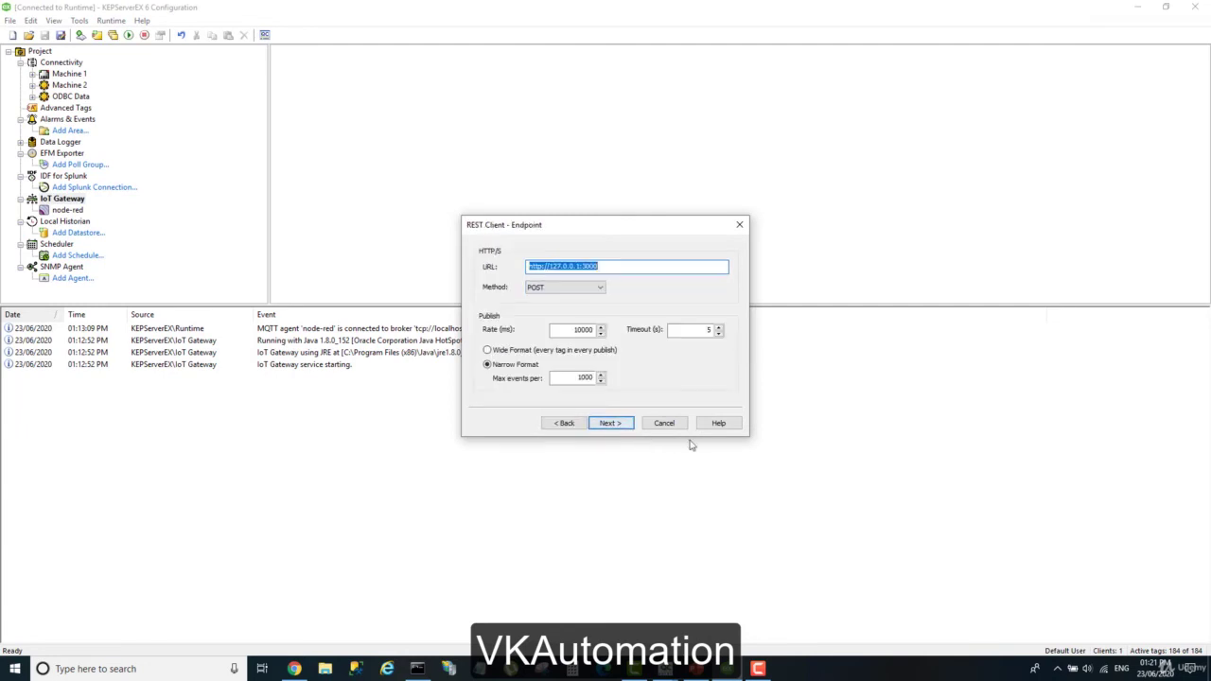
pyautogui.click(294, 668)
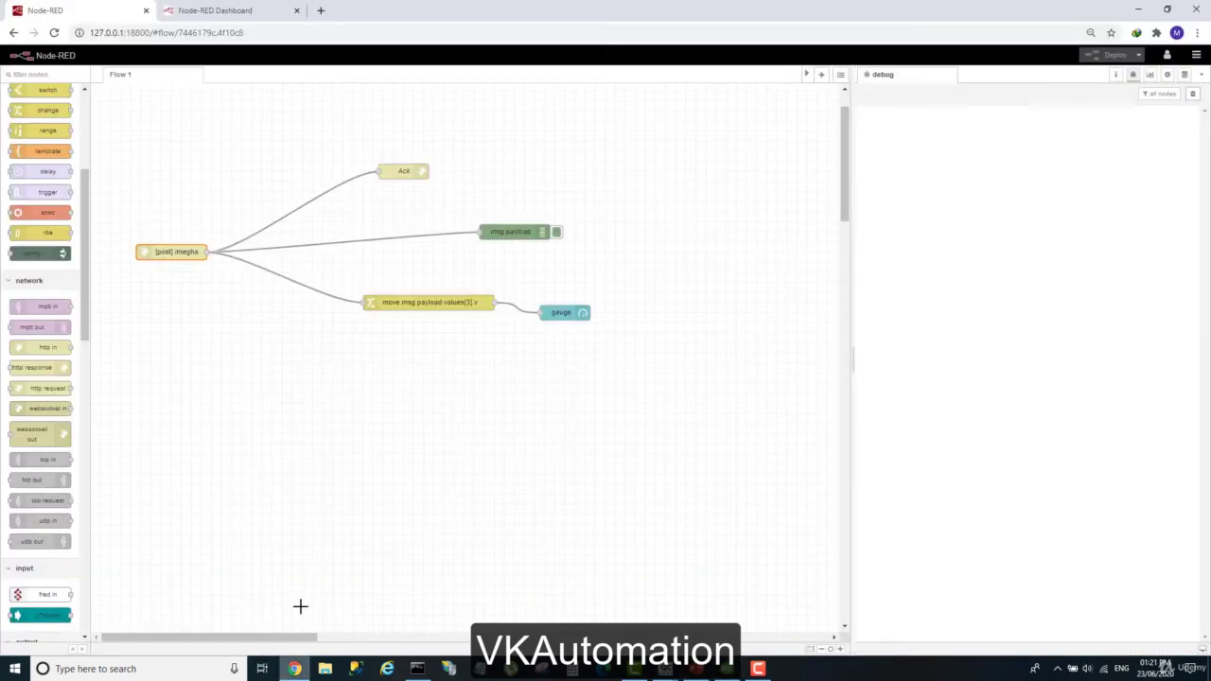
pyautogui.hotkey('alt', 'Tab')
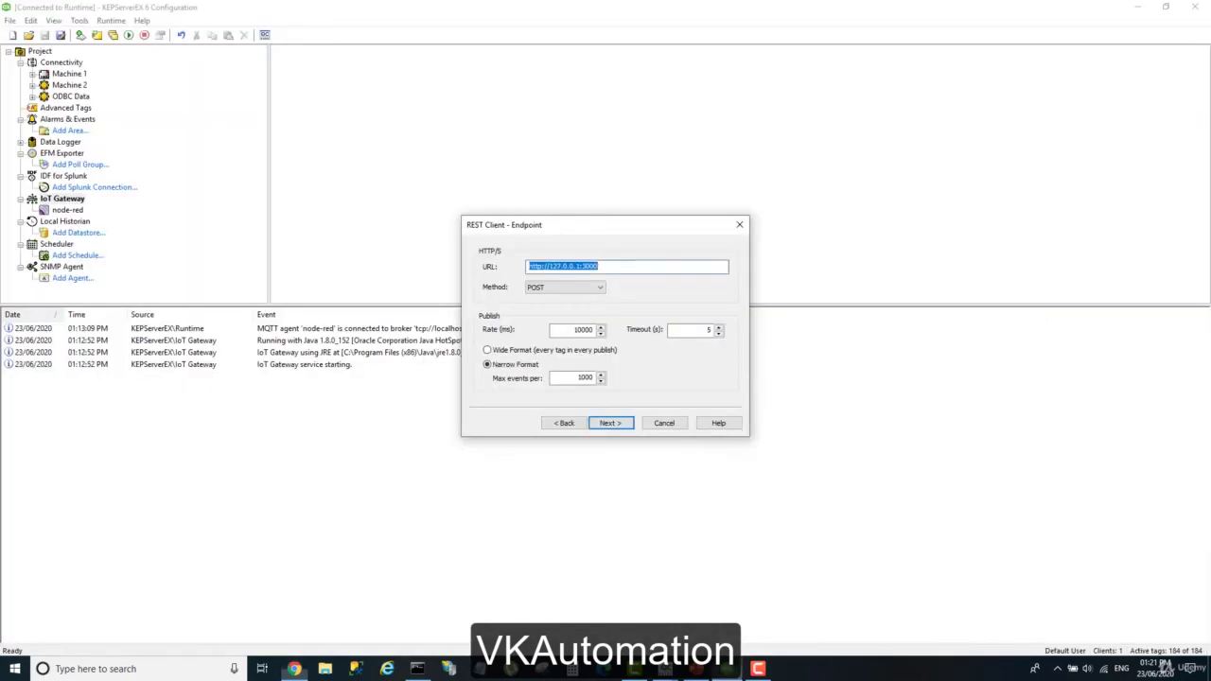
pyautogui.click(623, 267)
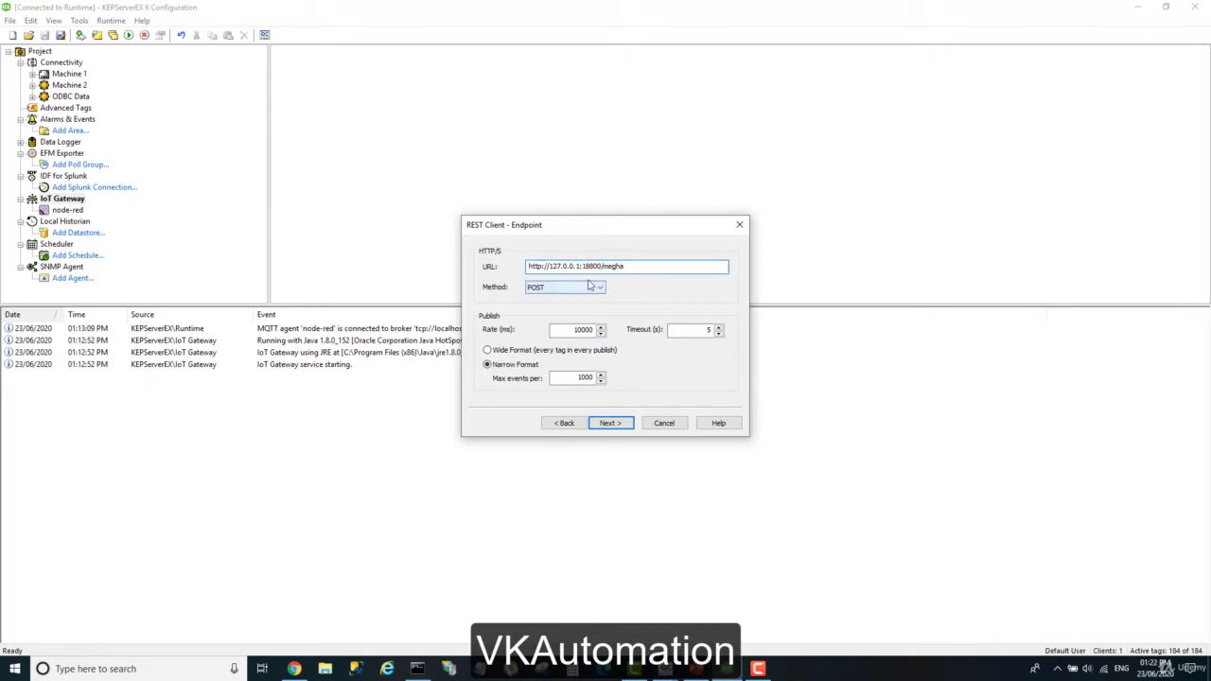
pyautogui.moveTo(639, 270); pyautogui.dragTo(507, 273)
pyautogui.click(610, 423)
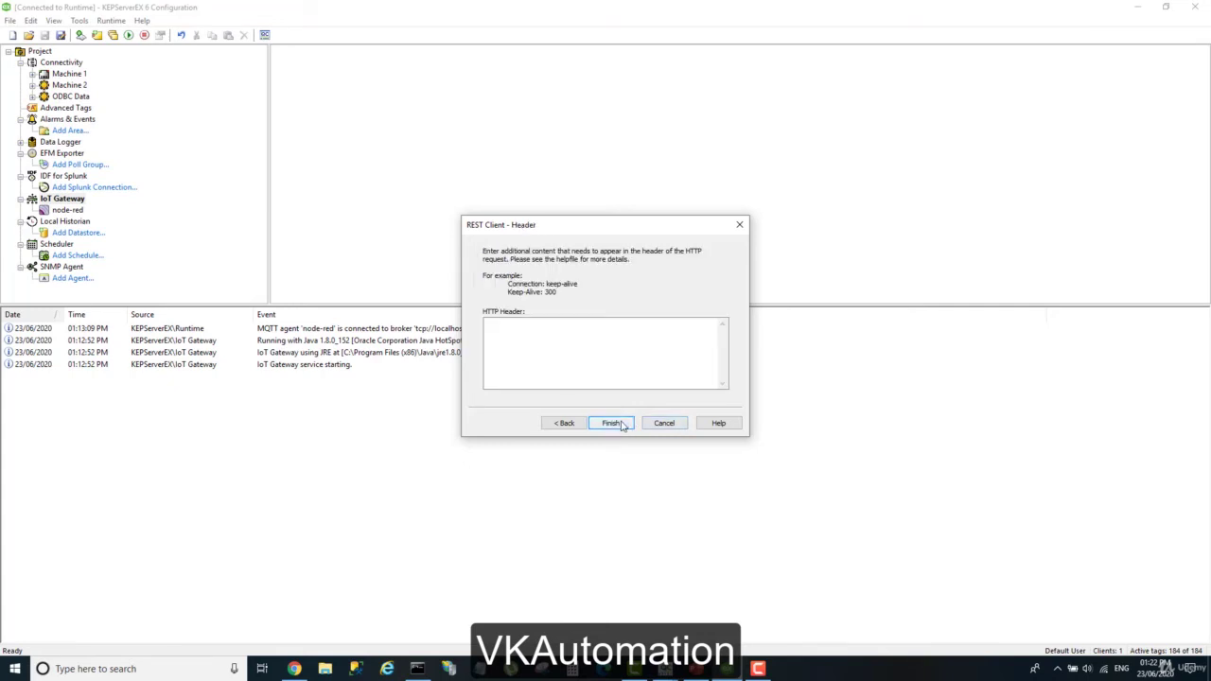
pyautogui.click(610, 423)
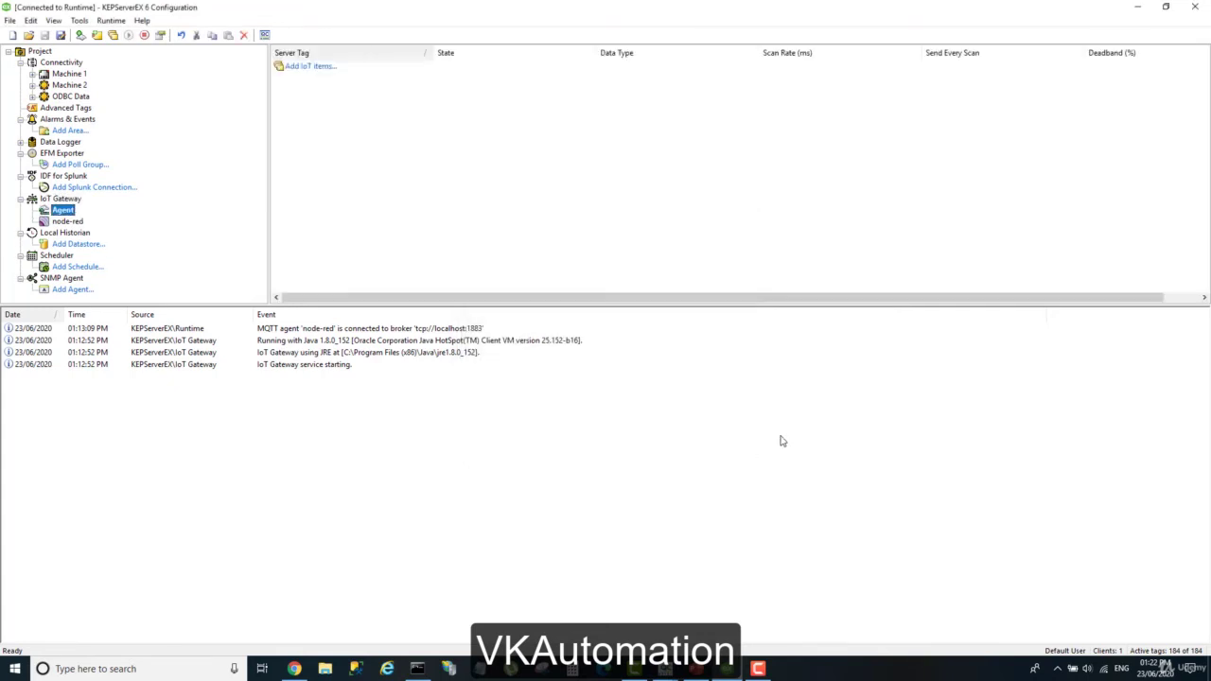
# Add the Tempreture tag of Machine 2, Device 2 to the REST Client agent as an IoT item
pyautogui.doubleClick(325, 67)
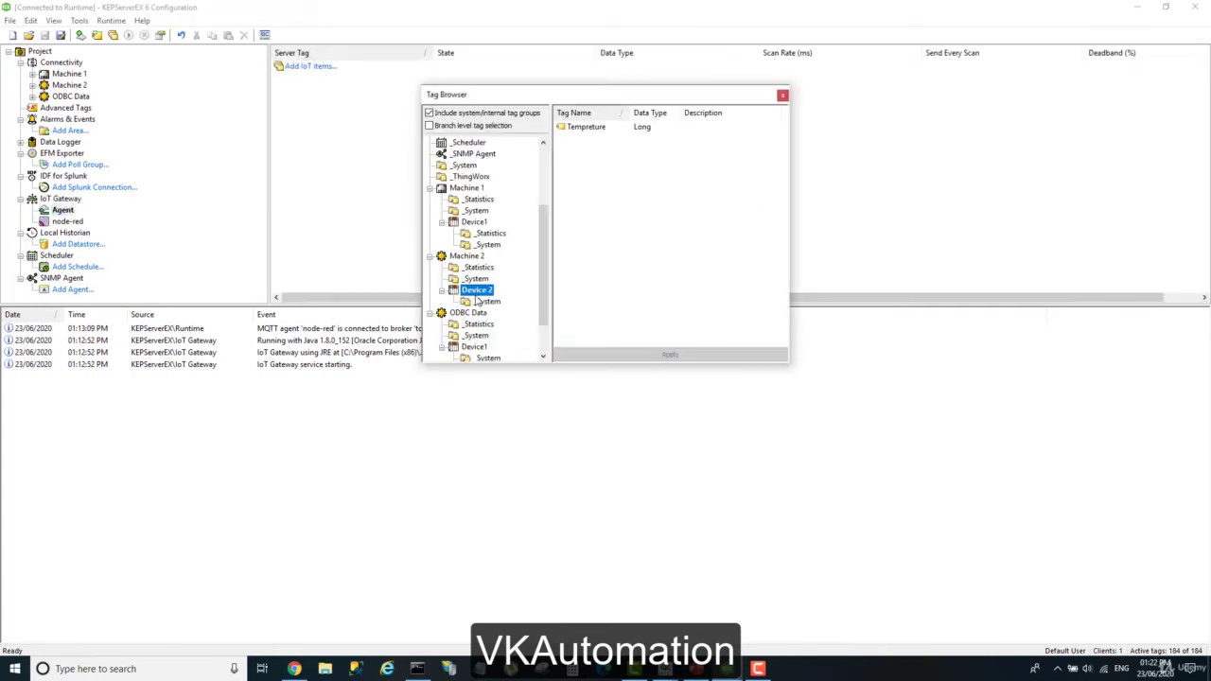
pyautogui.doubleClick(569, 135)
pyautogui.click(589, 405)
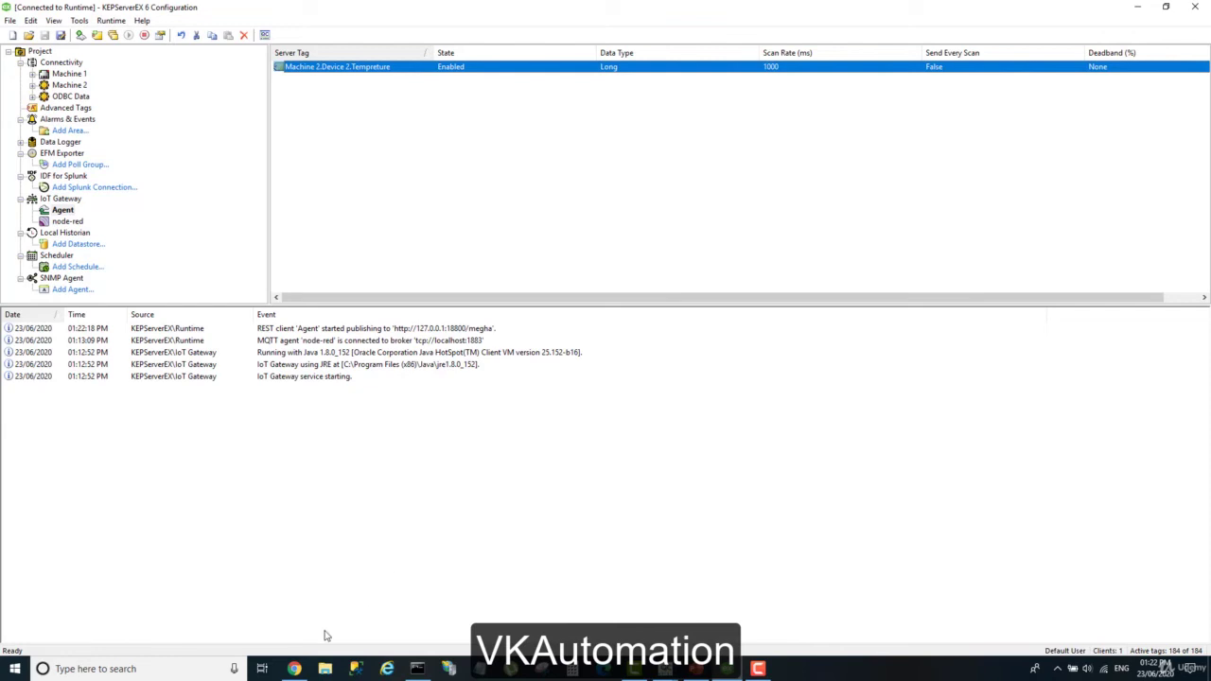
# In Node-RED, expand the received debug messages and inspect the Tempreture entries in their values arrays
pyautogui.click(294, 669)
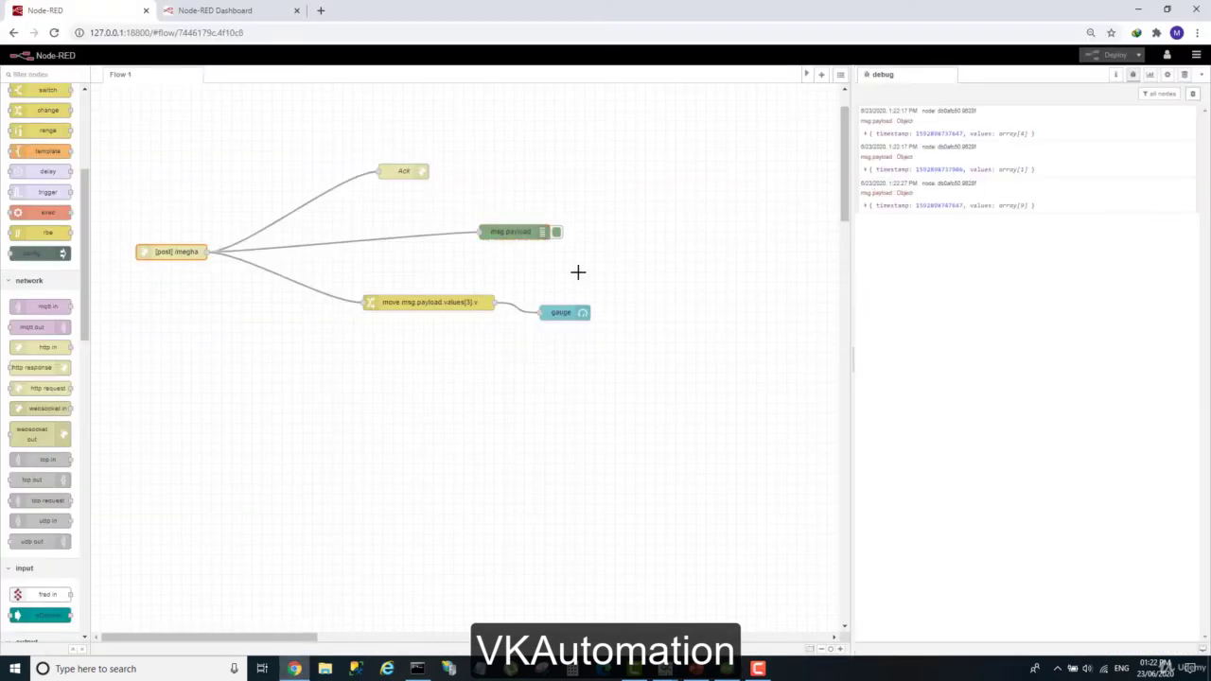
pyautogui.click(866, 207)
pyautogui.click(865, 228)
pyautogui.click(874, 284)
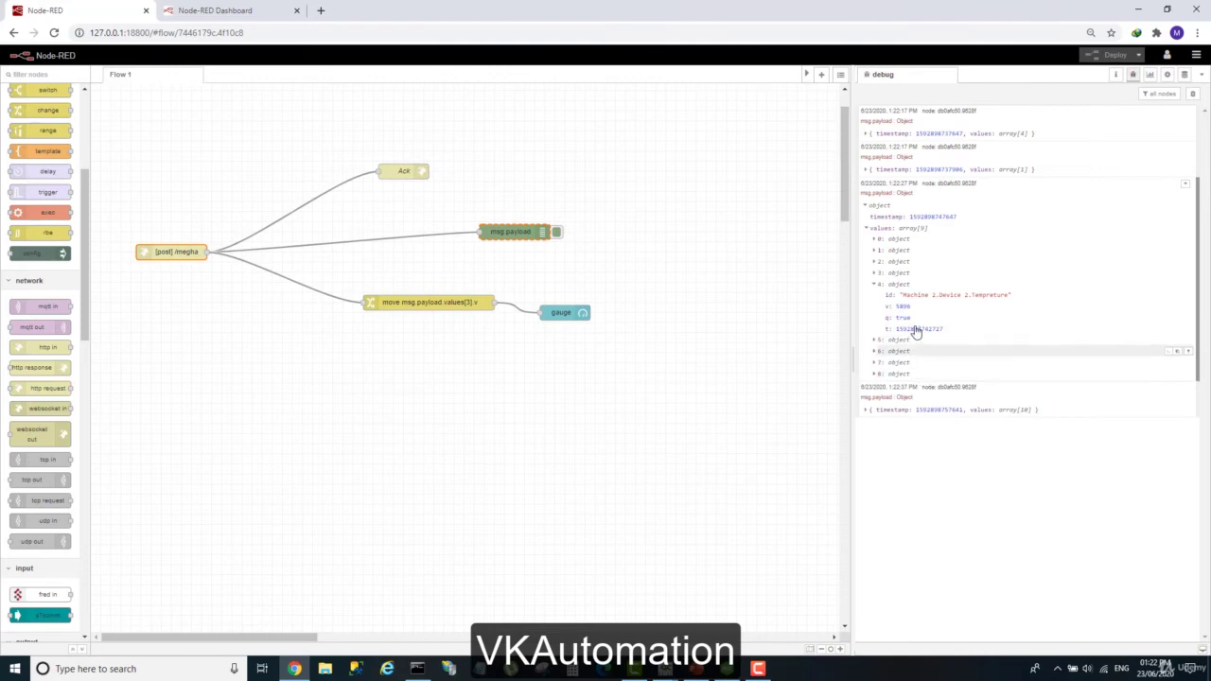
pyautogui.click(866, 410)
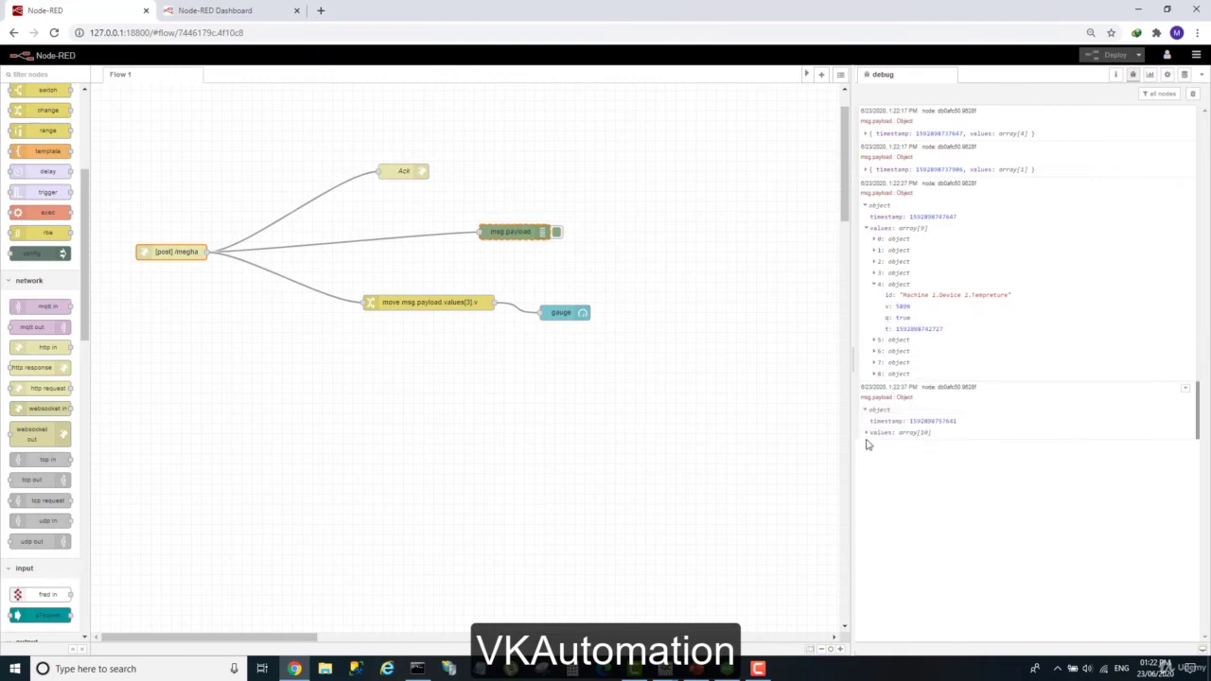
pyautogui.click(867, 433)
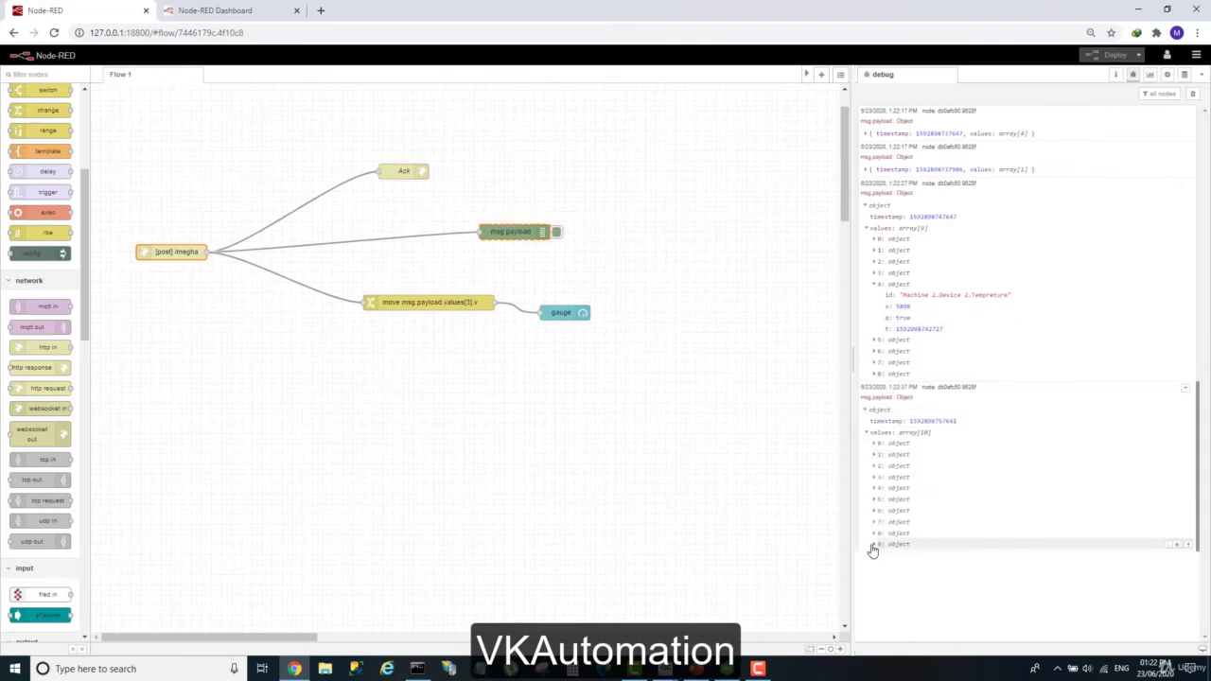
pyautogui.click(874, 545)
# Check the live Machine 2.Device 2.Tempreture value in OPC Quick Client, and minimize the window
pyautogui.moveTo(683, 670)
pyautogui.click(860, 616)
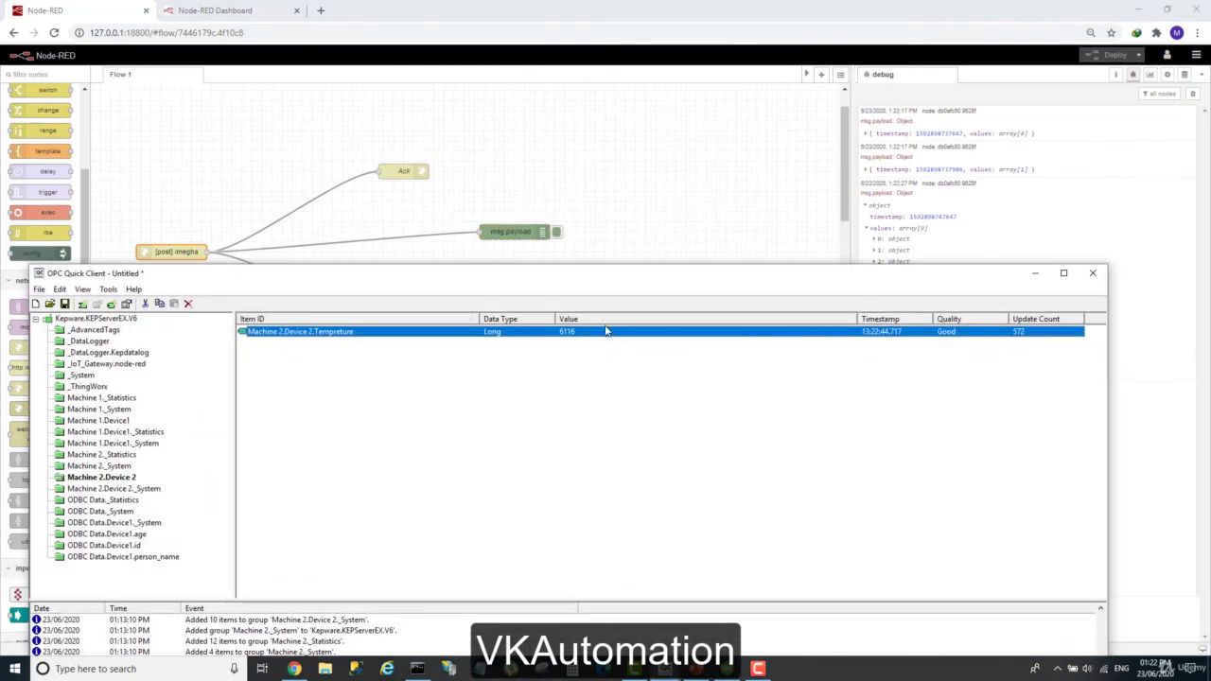
pyautogui.click(1035, 276)
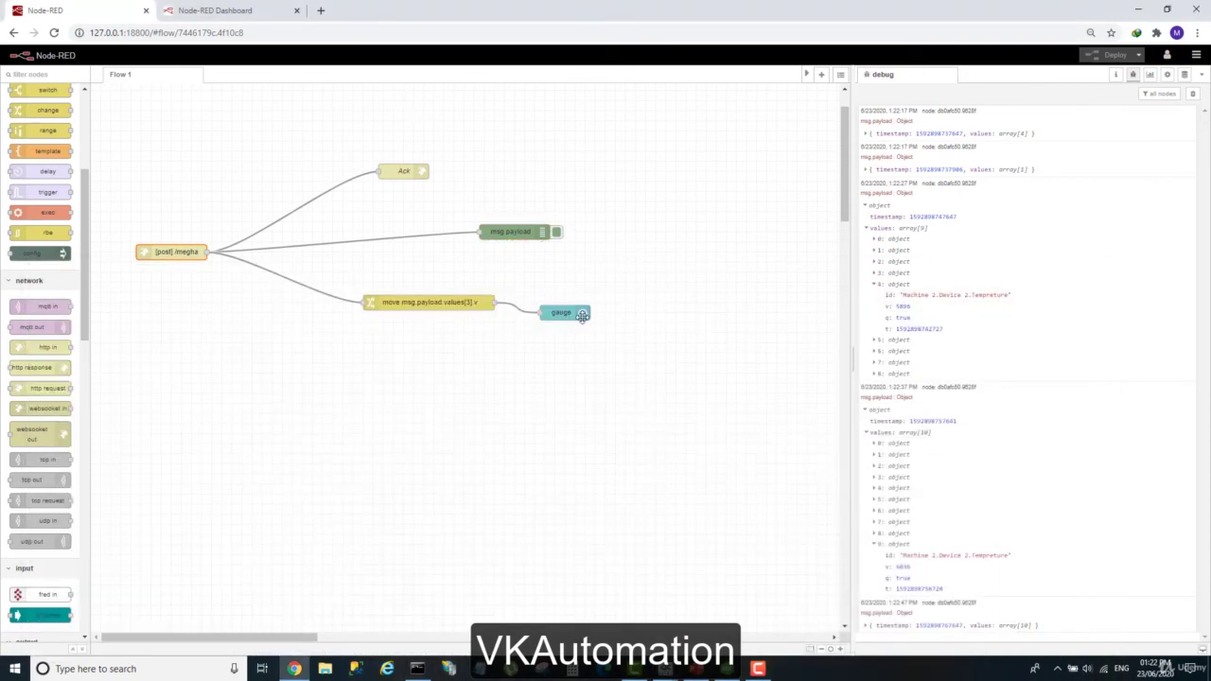
# Set the gauge node's maximum range to 7000, save the node and deploy the flow
pyautogui.doubleClick(583, 316)
pyautogui.moveTo(766, 290); pyautogui.dragTo(715, 287)
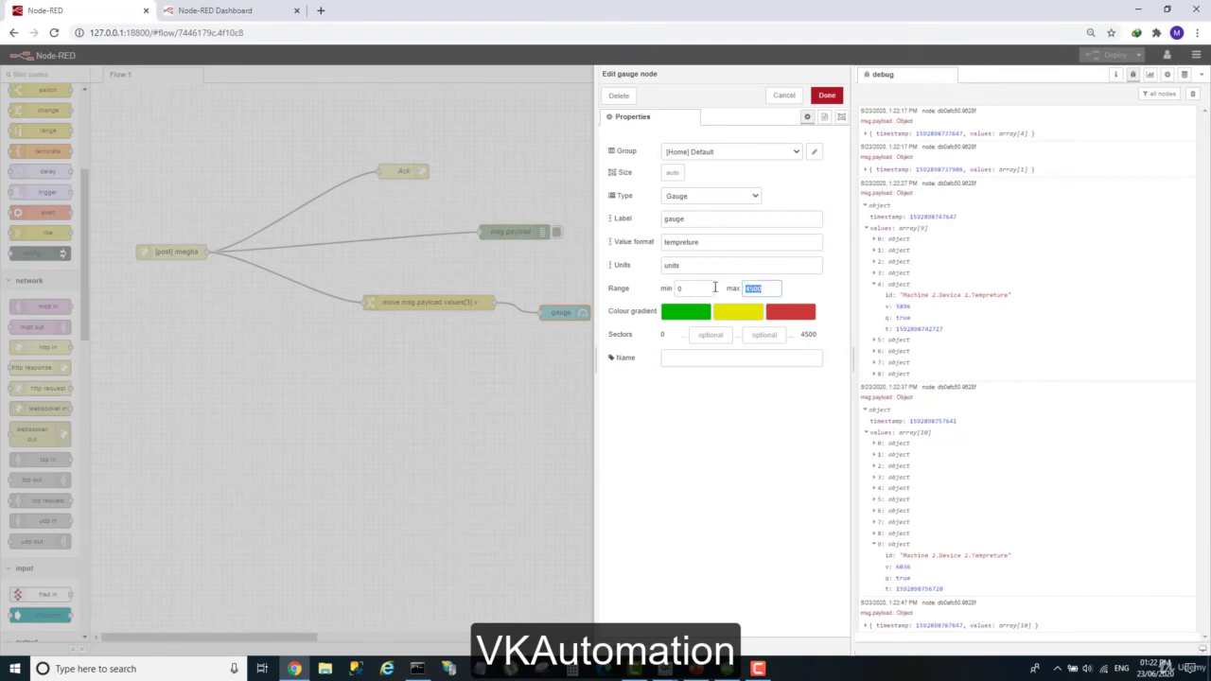
pyautogui.write('7')
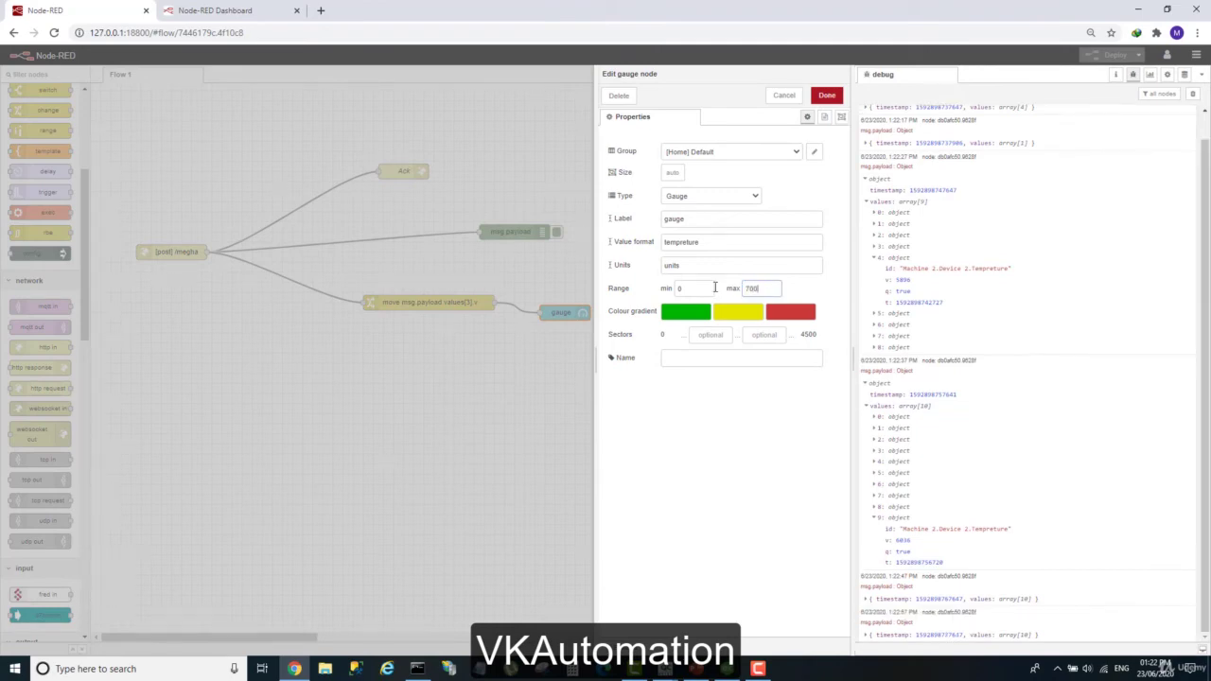
pyautogui.click(819, 98)
pyautogui.click(1088, 56)
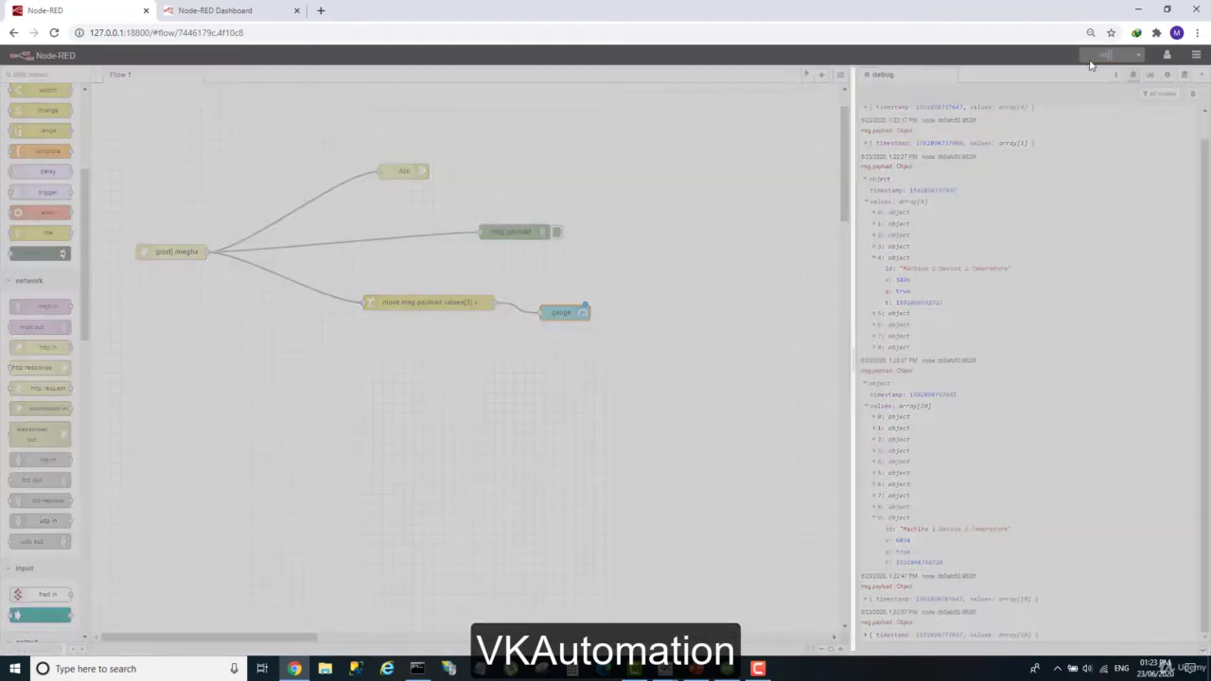
# Compare the dashboard gauge with the live Tempreture value in OPC Quick Client, and go back to the flow editor
pyautogui.click(259, 8)
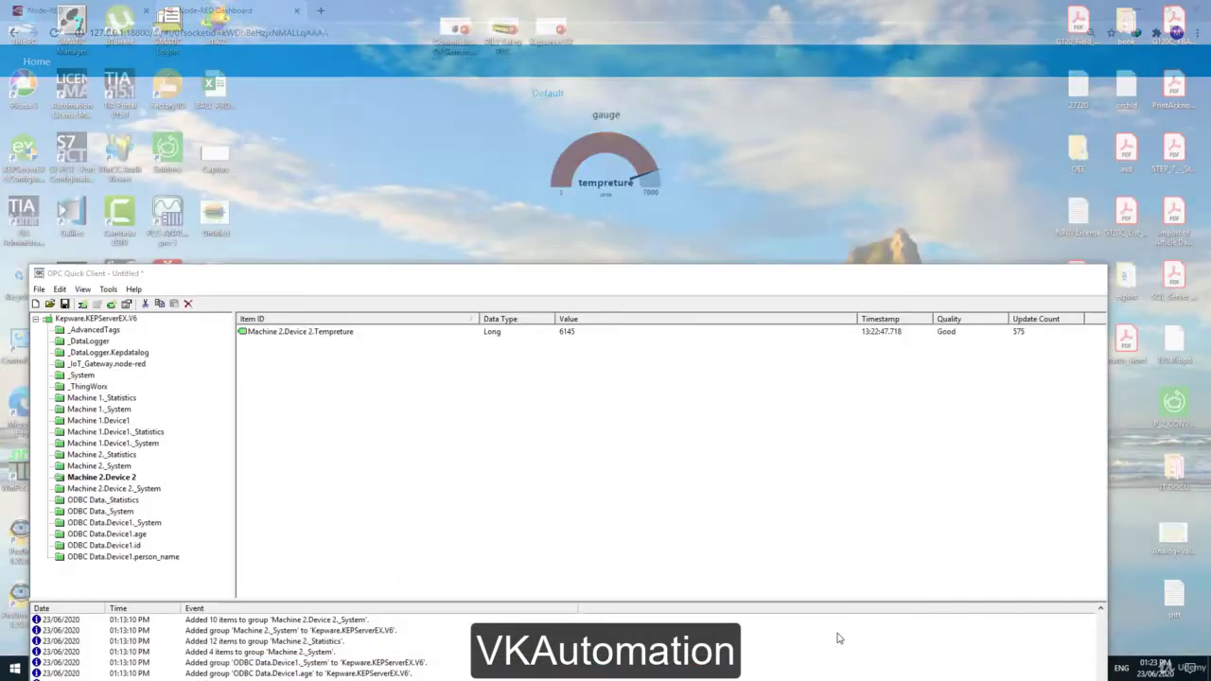
pyautogui.click(838, 640)
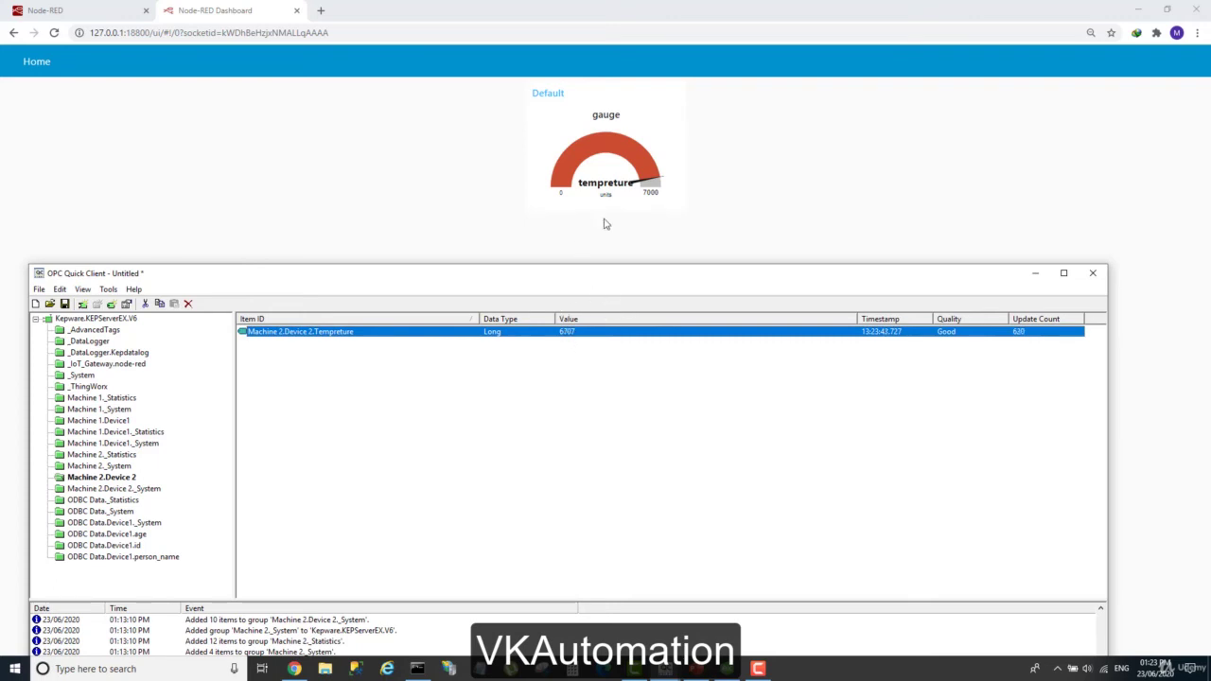
pyautogui.click(1035, 273)
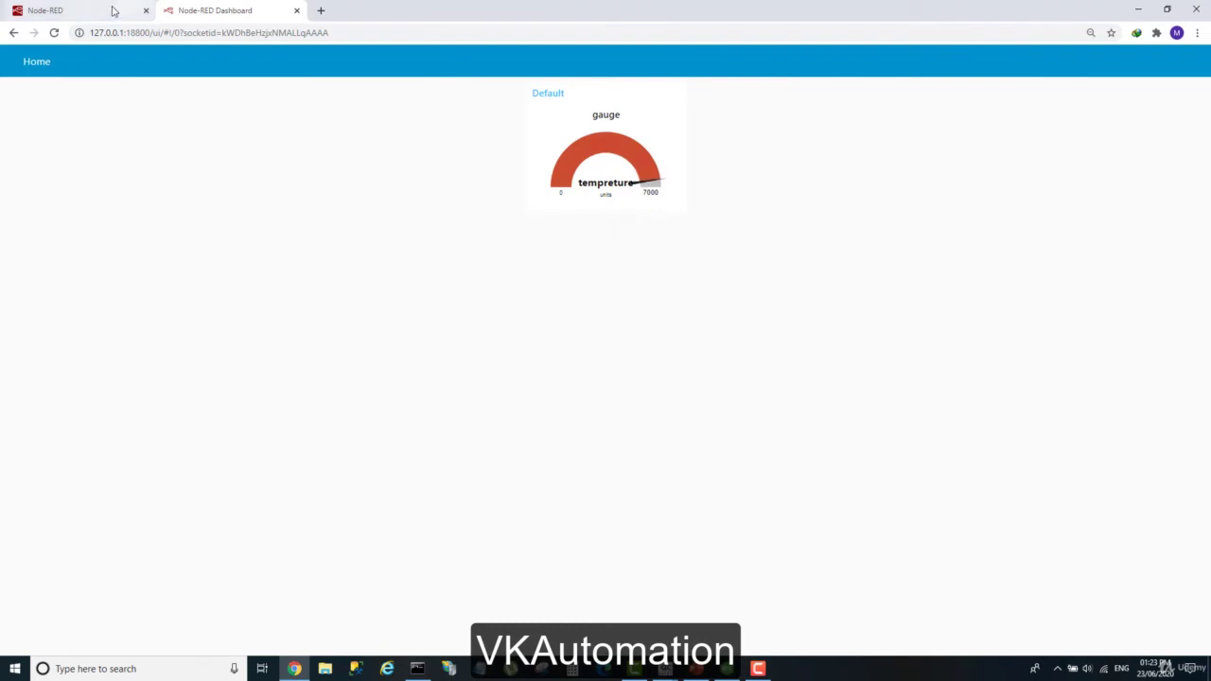
pyautogui.click(114, 10)
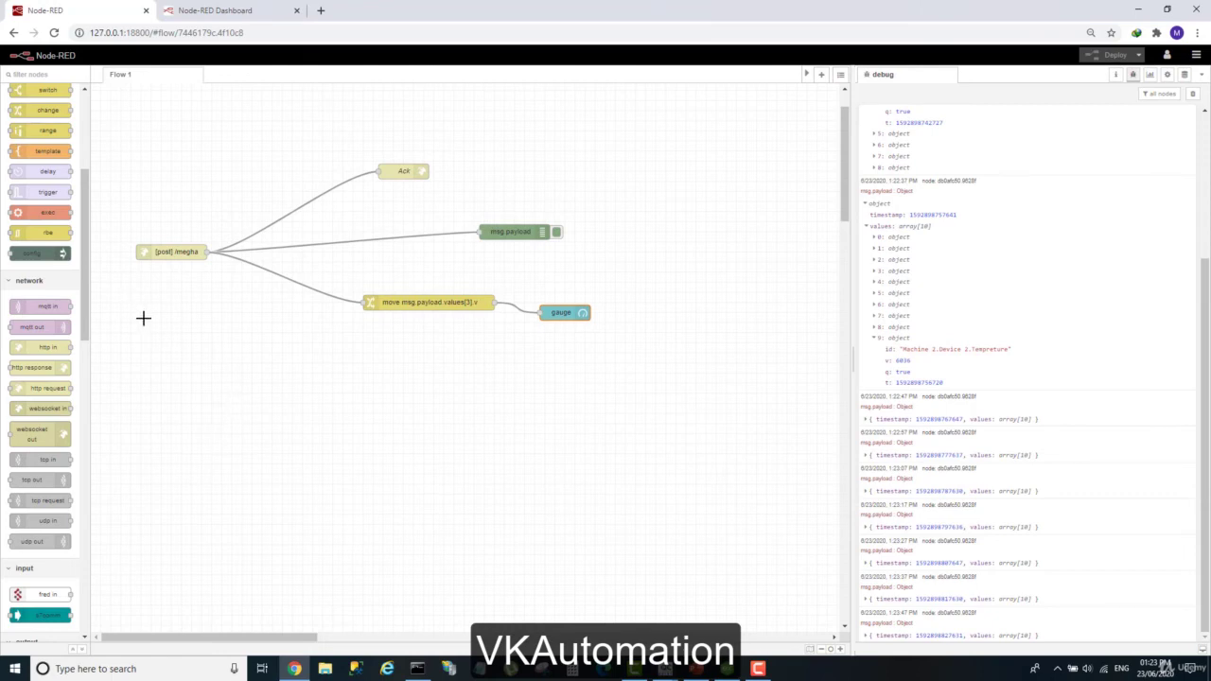
pyautogui.moveTo(116, 167); pyautogui.dragTo(105, 133)
pyautogui.scroll(-1, 1003, 127)
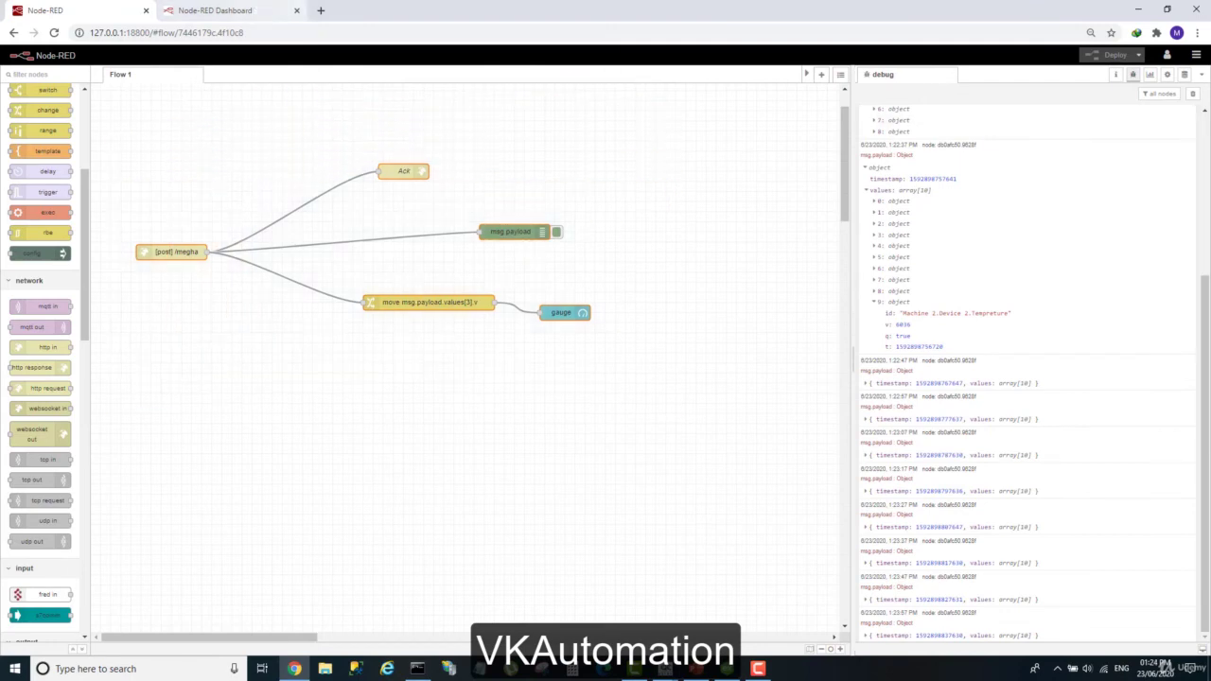
# In KEPServerEX, create an IoT Gateway agent named Agent1 of type REST Server with the default endpoint settings
pyautogui.click(1136, 8)
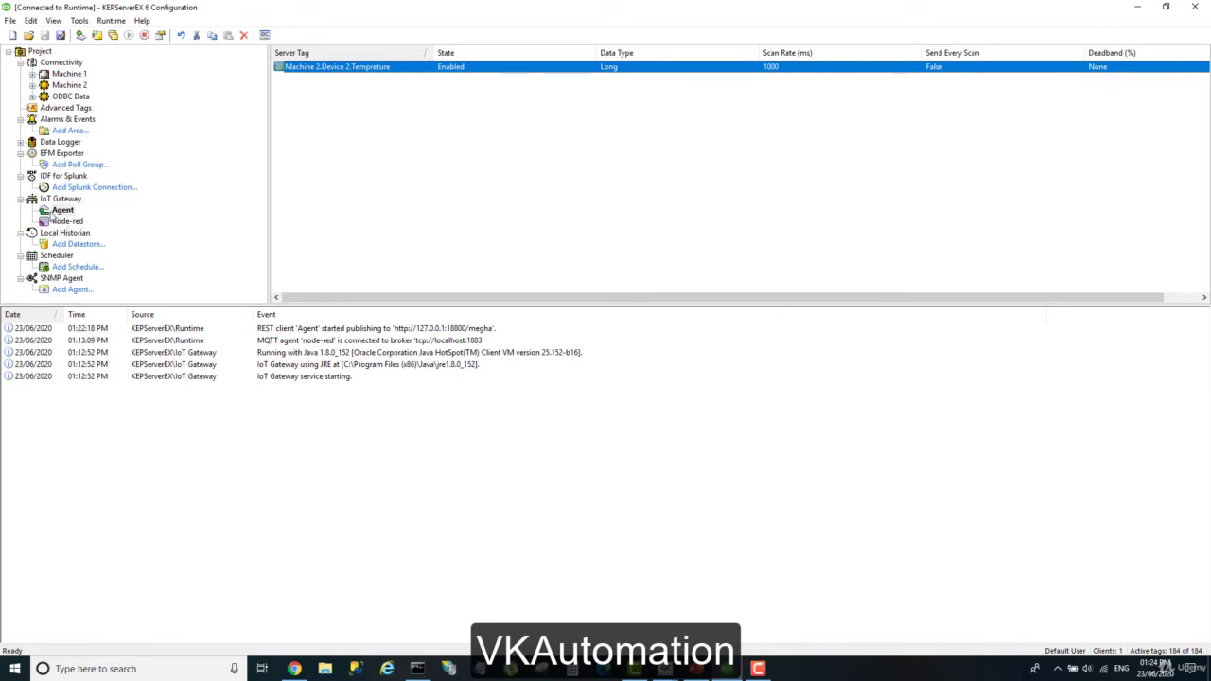
pyautogui.rightClick(59, 200)
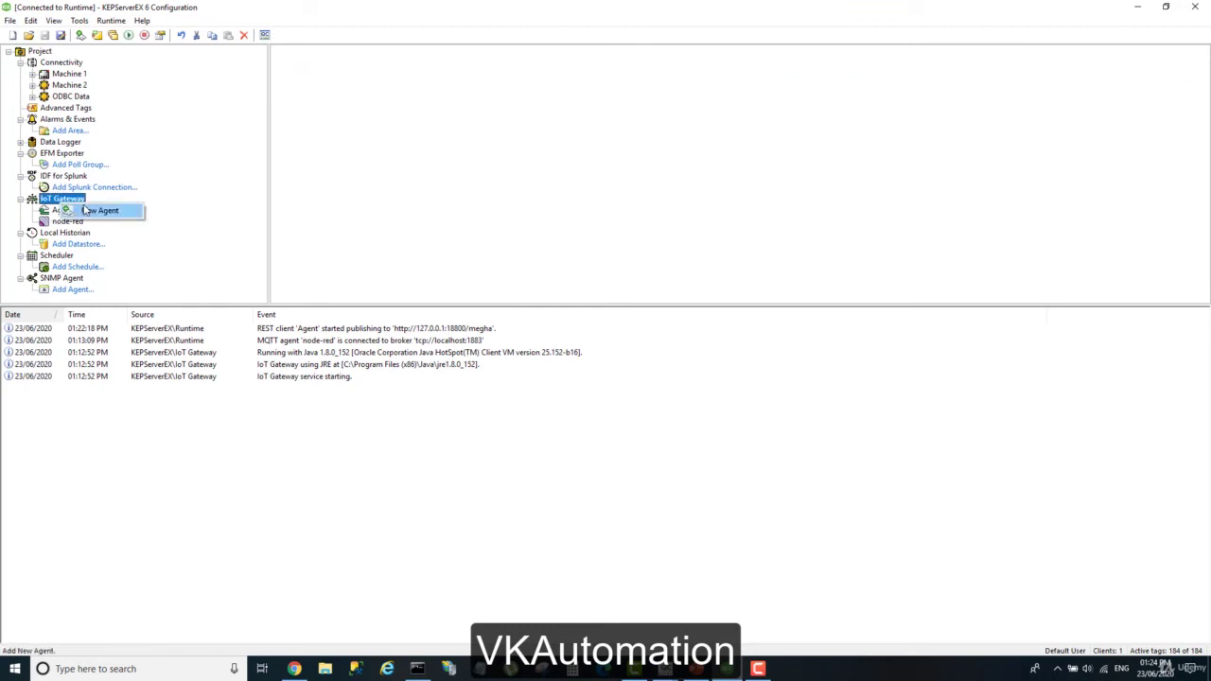
pyautogui.click(94, 209)
pyautogui.click(532, 310)
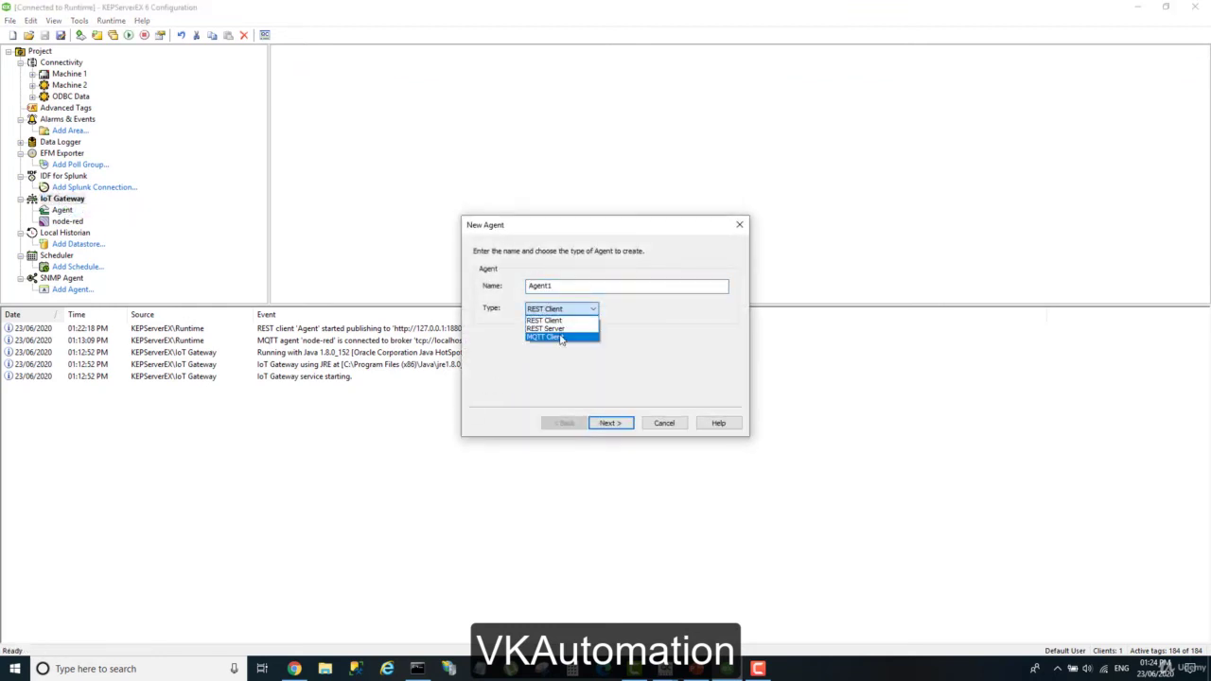
pyautogui.click(560, 328)
pyautogui.click(609, 426)
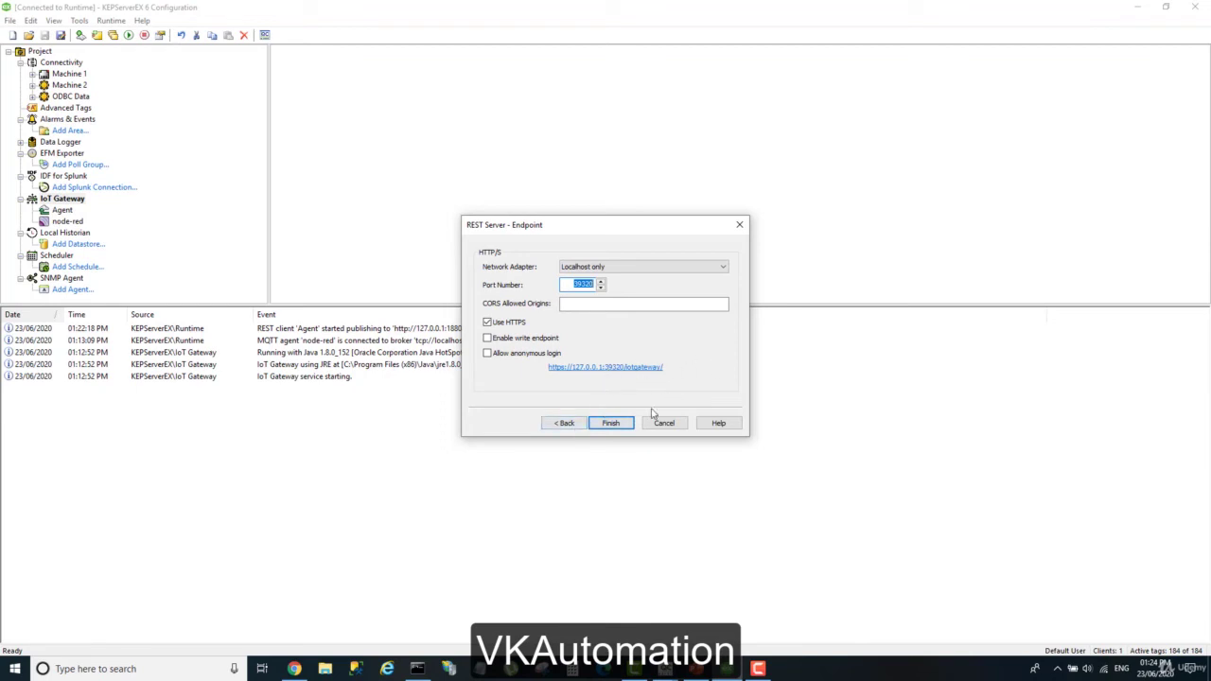
pyautogui.click(611, 424)
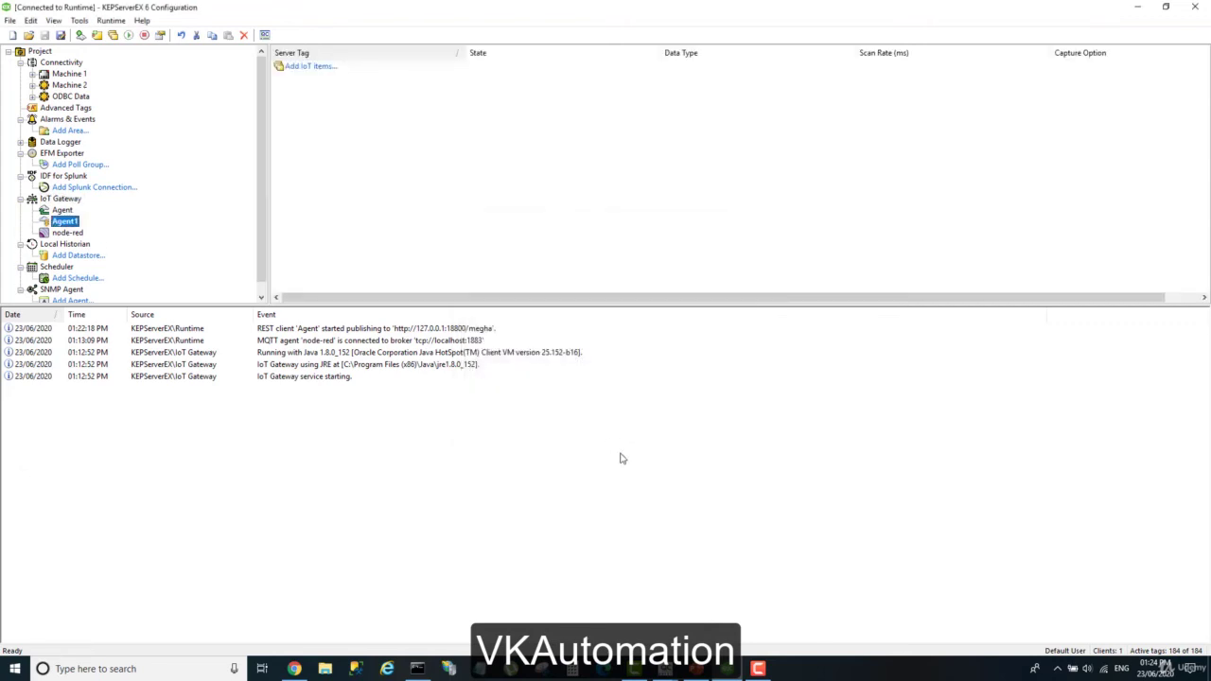
# Add the Tempreture tag of Machine 2, Device 2 to the REST Server agent as an IoT item
pyautogui.doubleClick(307, 67)
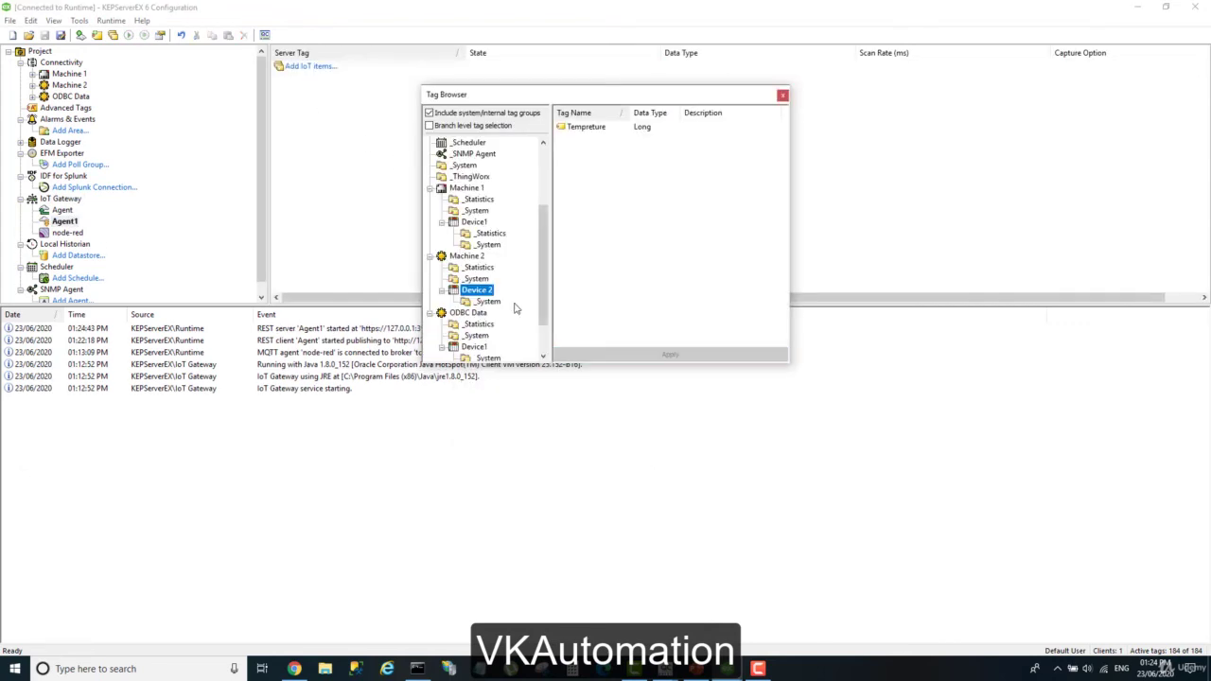
pyautogui.scroll(-2, 475, 329)
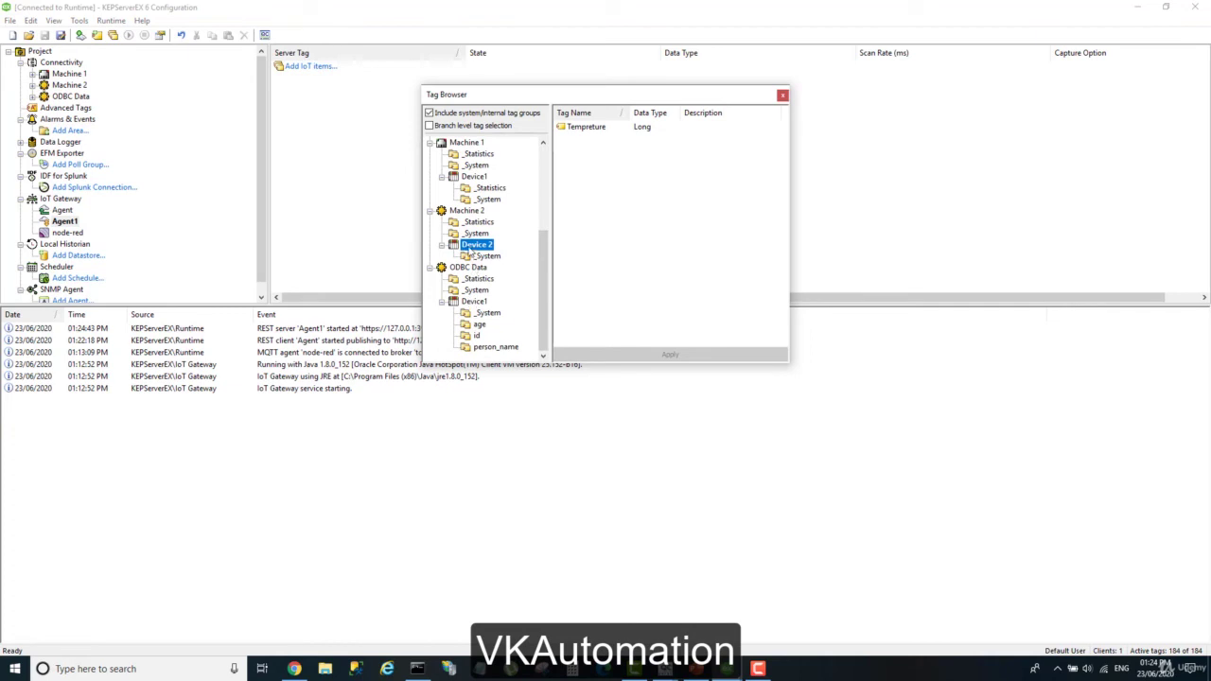
pyautogui.doubleClick(586, 127)
pyautogui.click(593, 379)
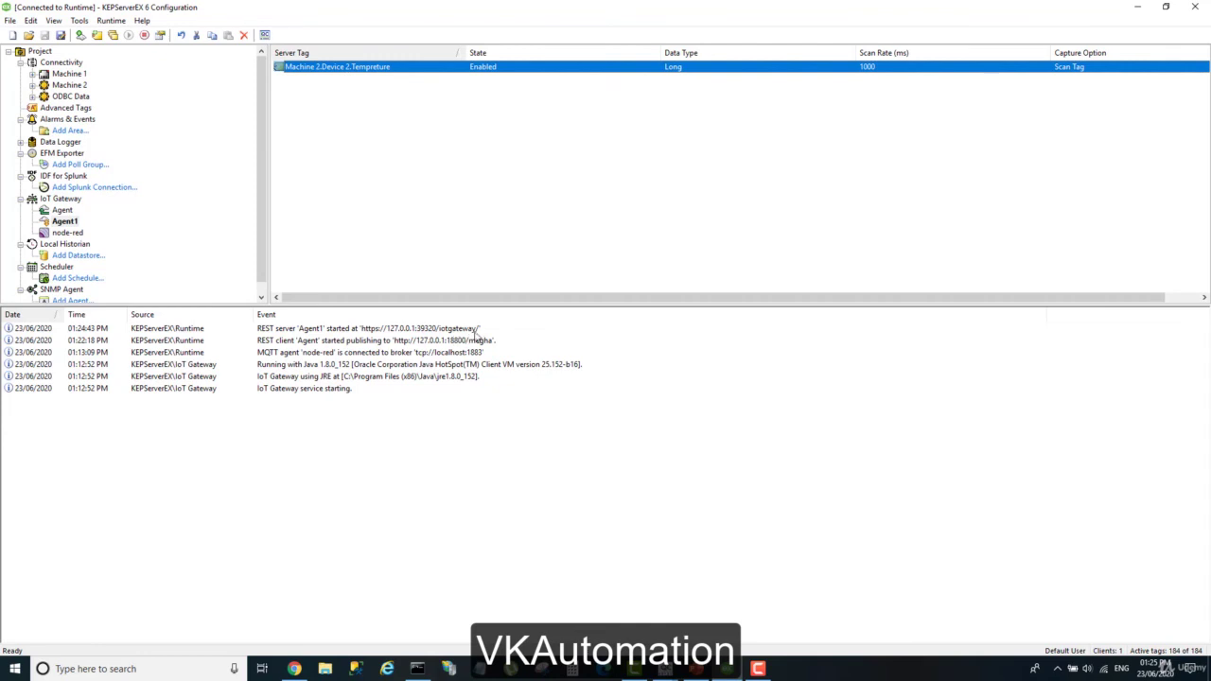
pyautogui.click(477, 331)
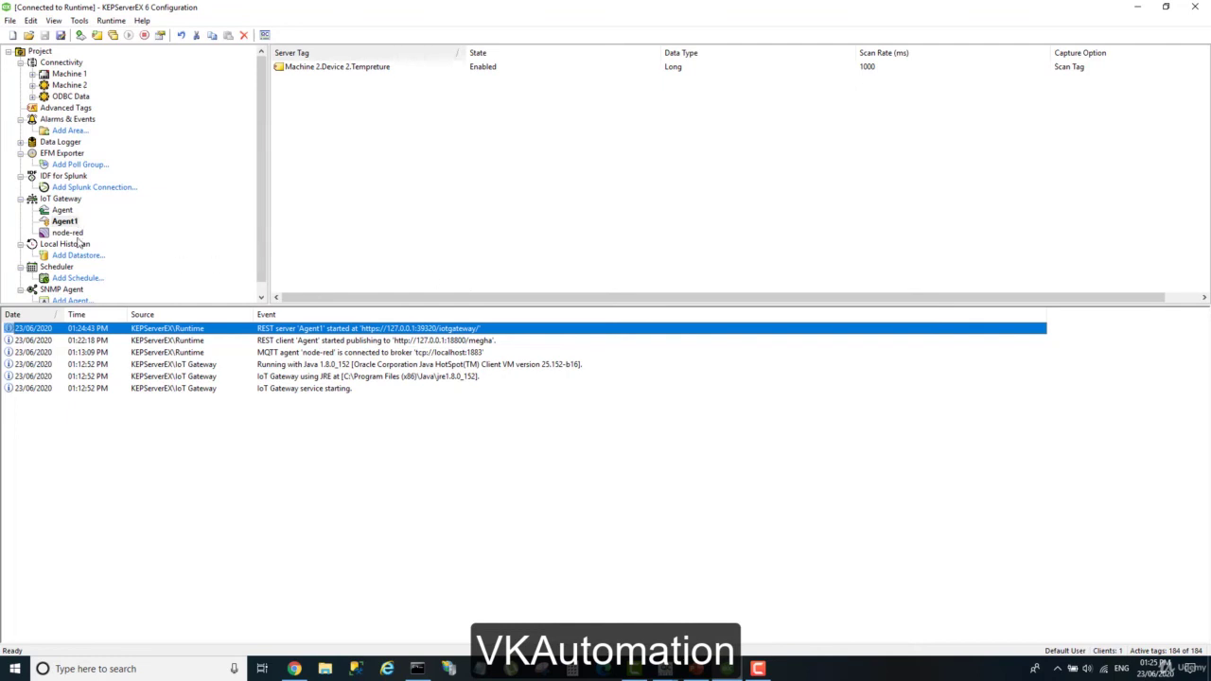
pyautogui.click(65, 222)
pyautogui.rightClick(65, 222)
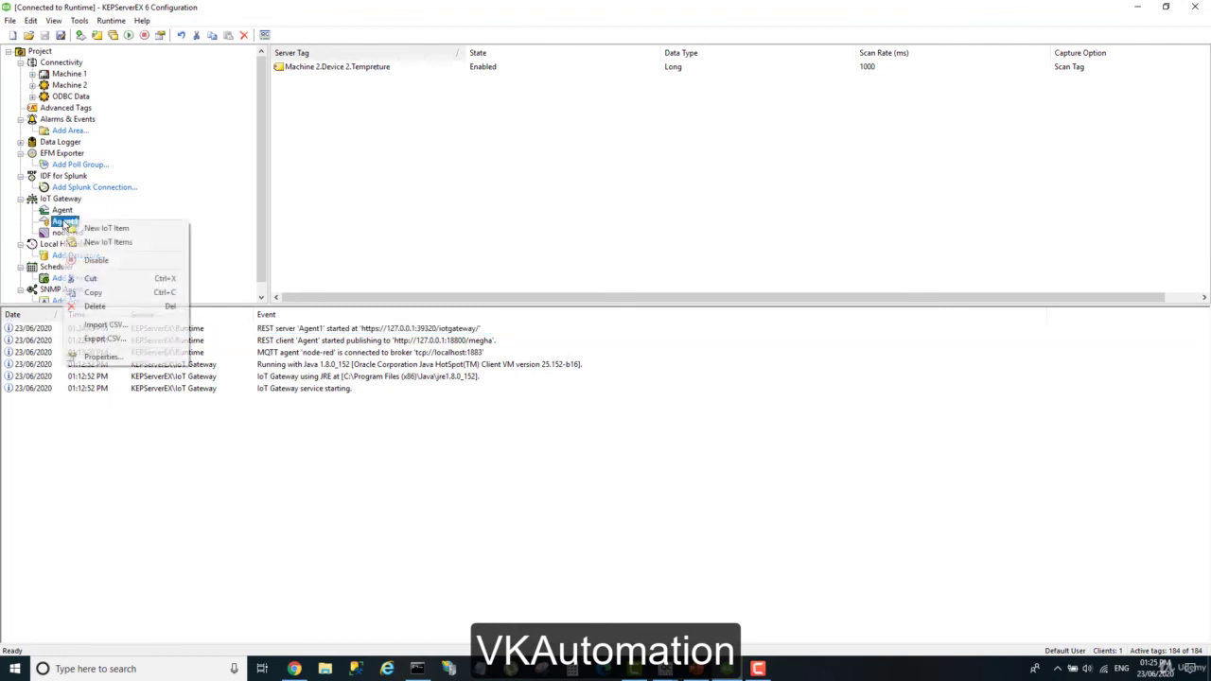
pyautogui.click(102, 356)
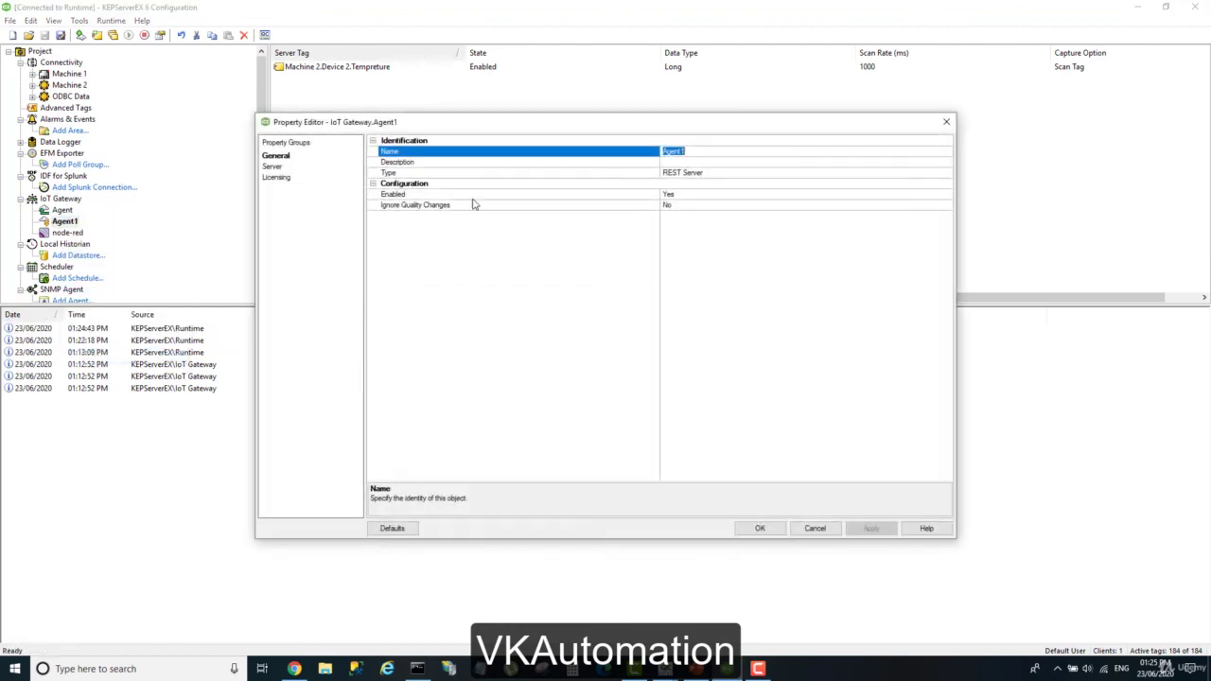
pyautogui.click(273, 166)
pyautogui.click(732, 219)
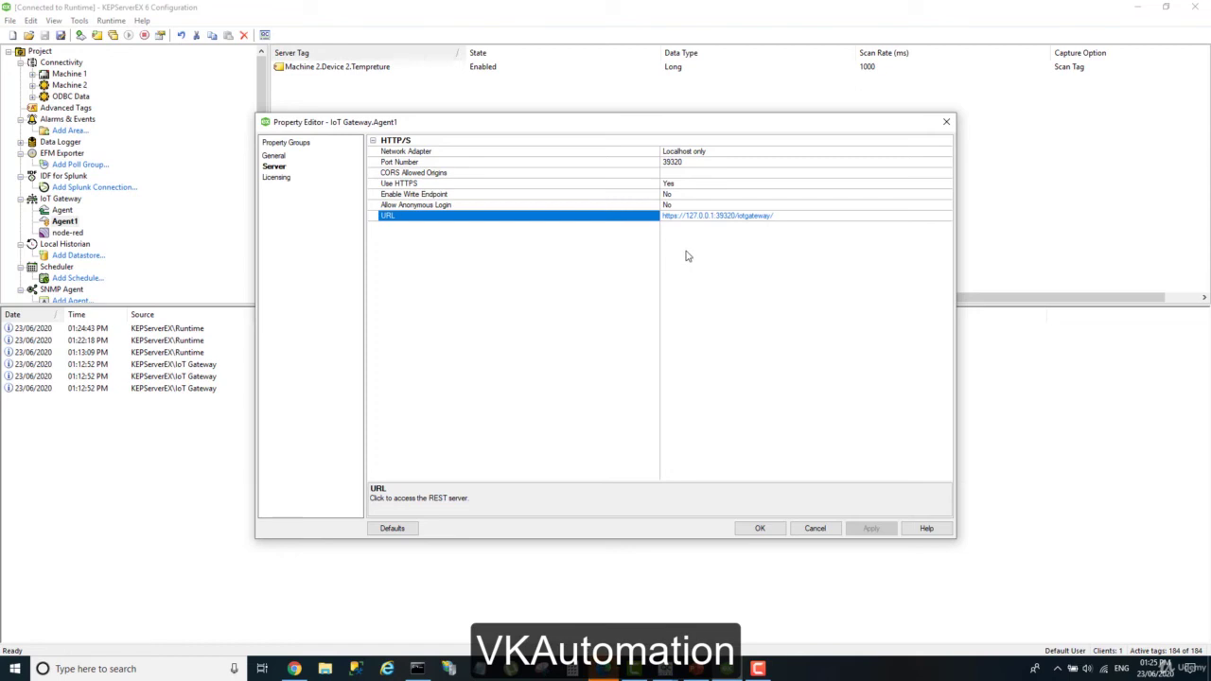
pyautogui.click(717, 216)
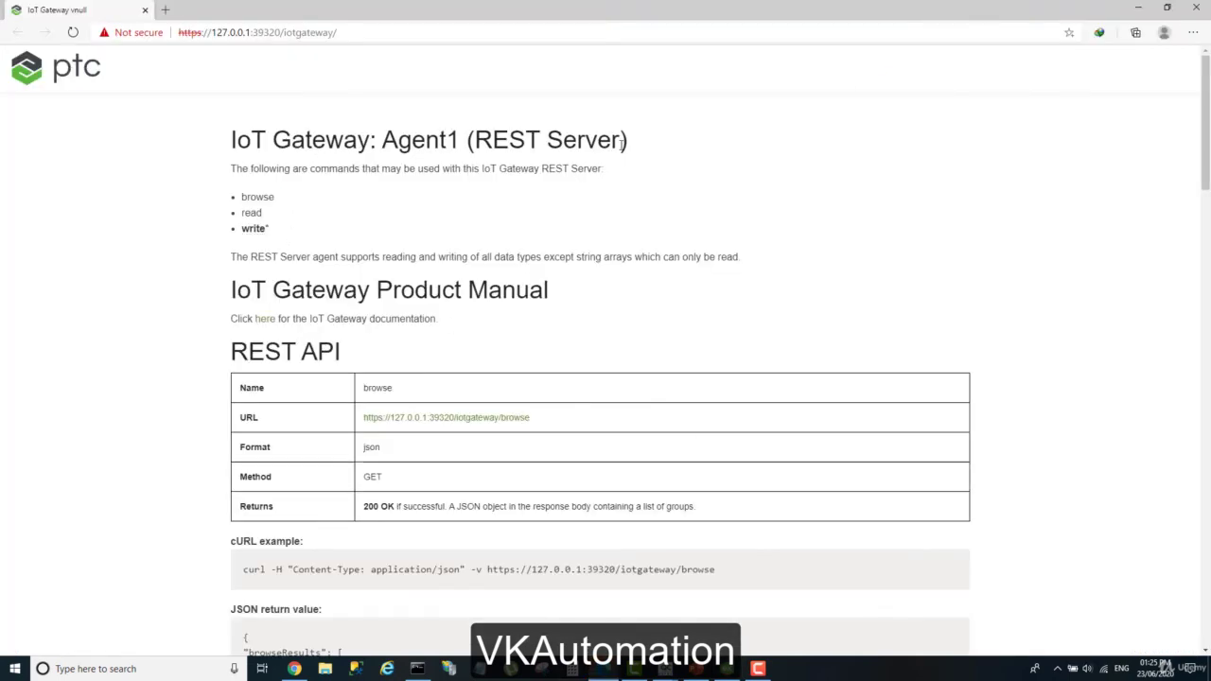
# Open the browse endpoint listed in the REST API documentation and return to the documentation page
pyautogui.moveTo(620, 140); pyautogui.dragTo(213, 127)
pyautogui.scroll(-2, 2, 293)
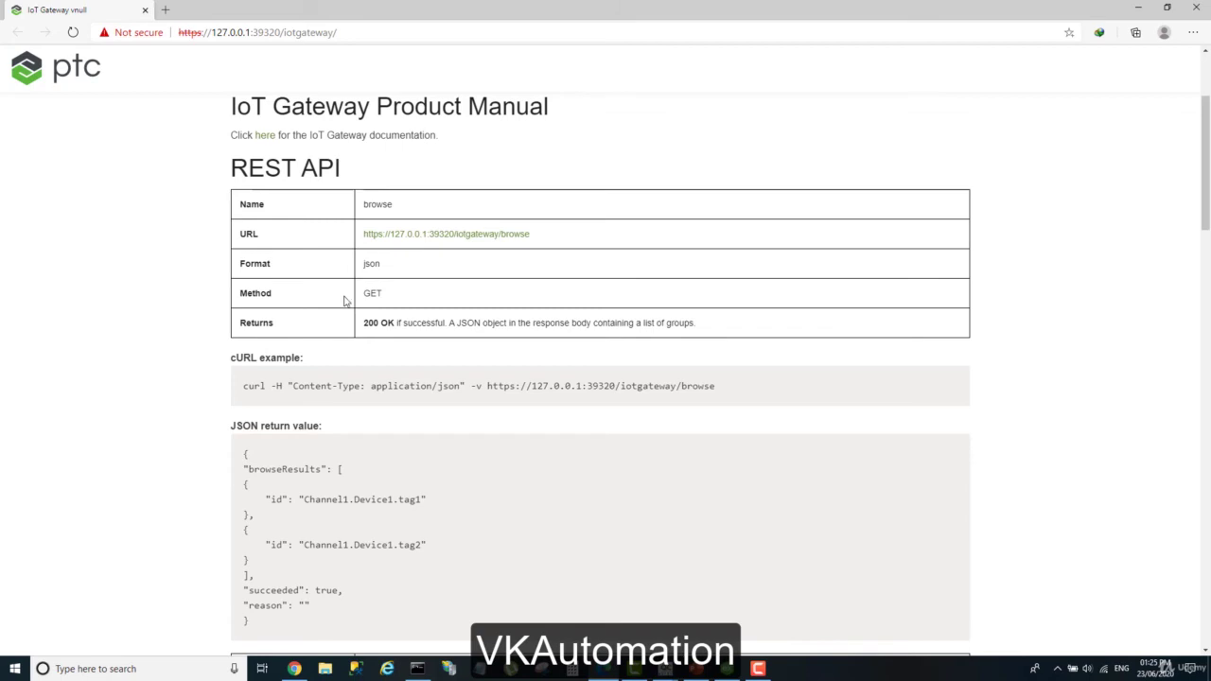
pyautogui.click(467, 236)
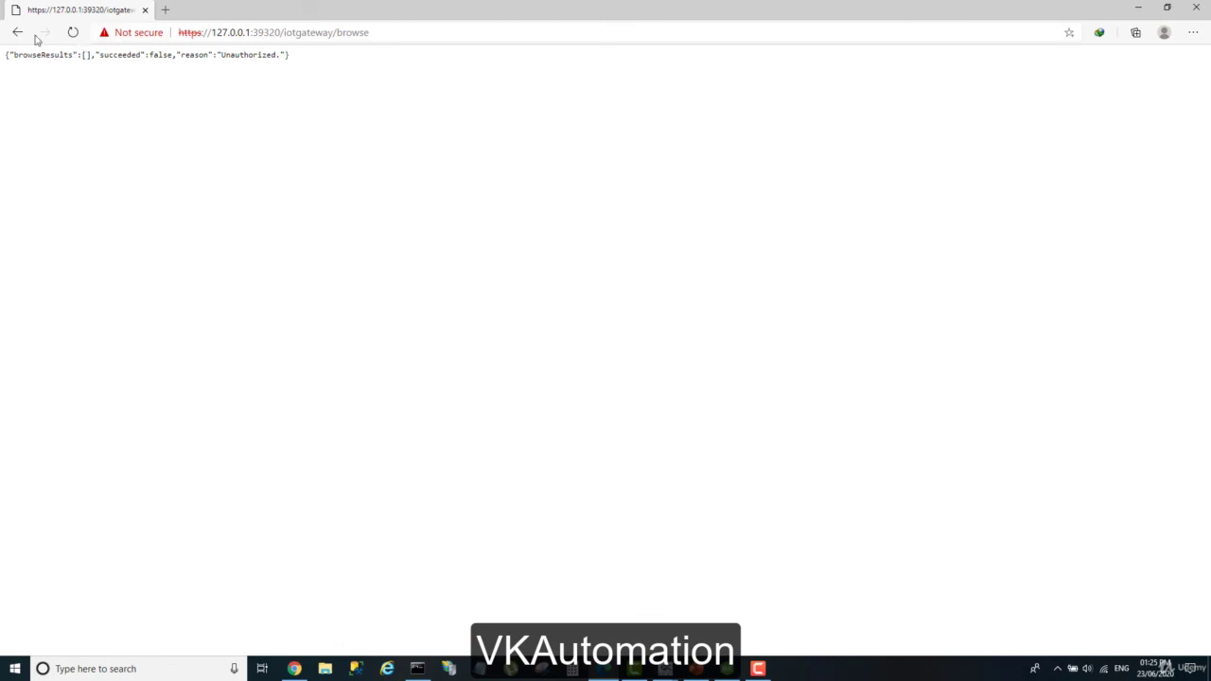
pyautogui.click(16, 32)
# Open the read endpoint listed with the POST method in the REST API documentation, and go back
pyautogui.scroll(-5, 155, 397)
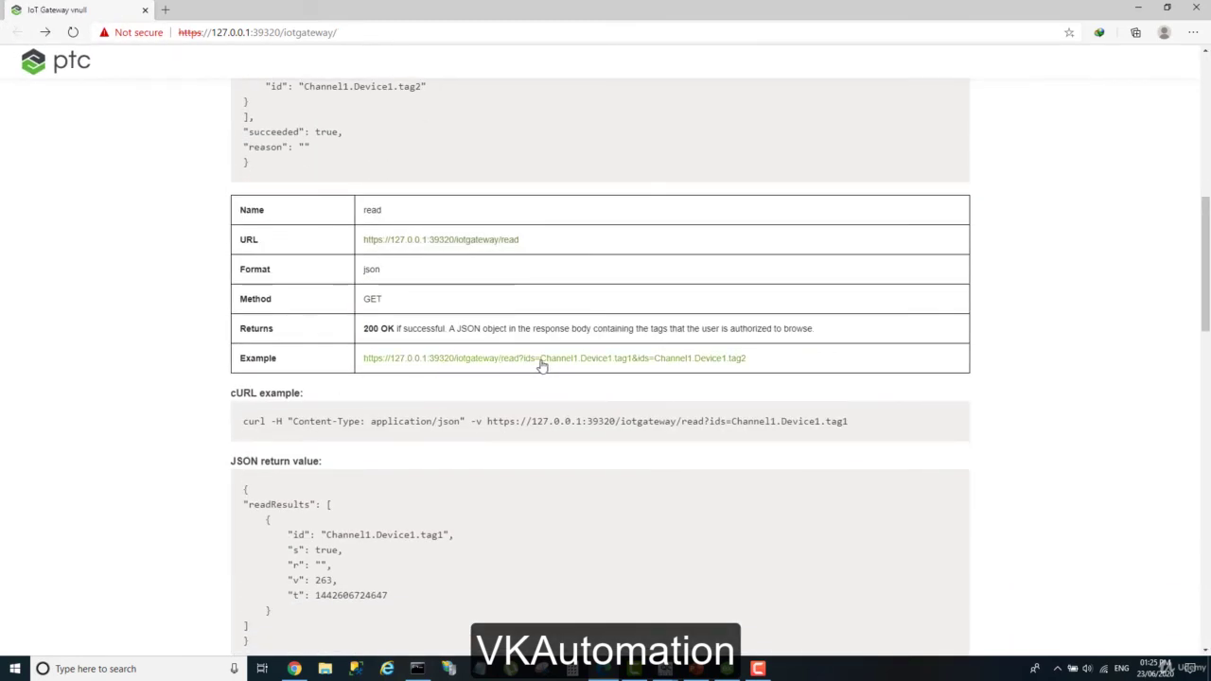
pyautogui.scroll(-5, 541, 367)
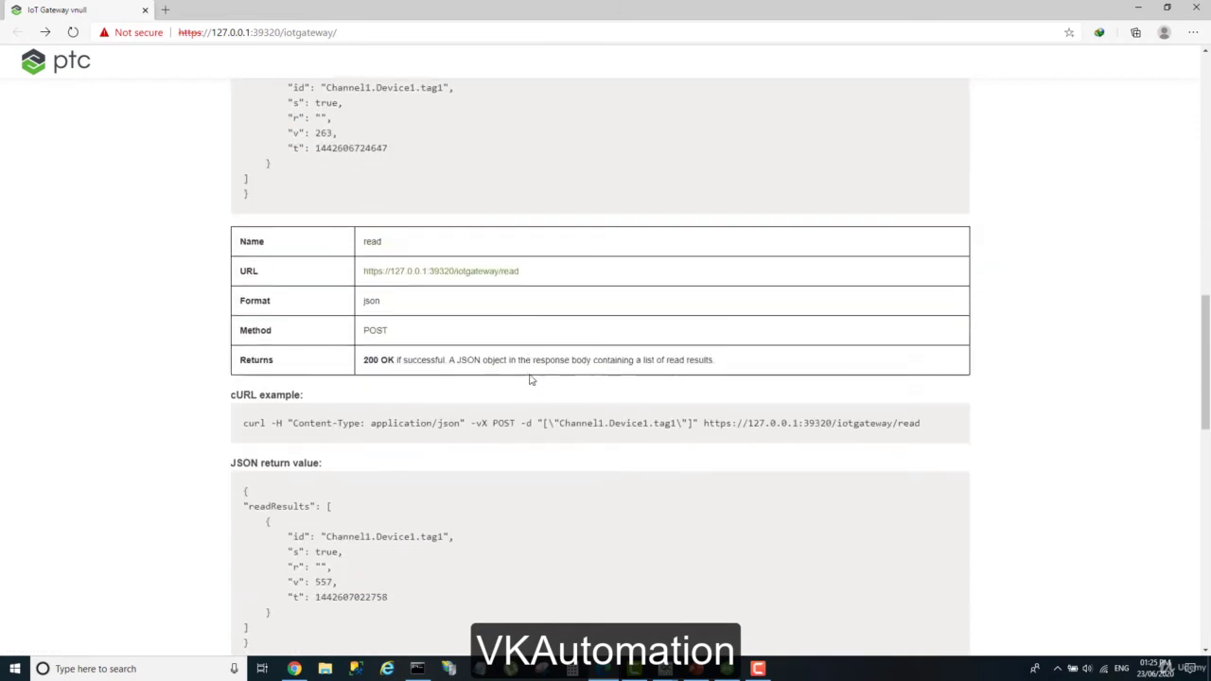
pyautogui.click(483, 264)
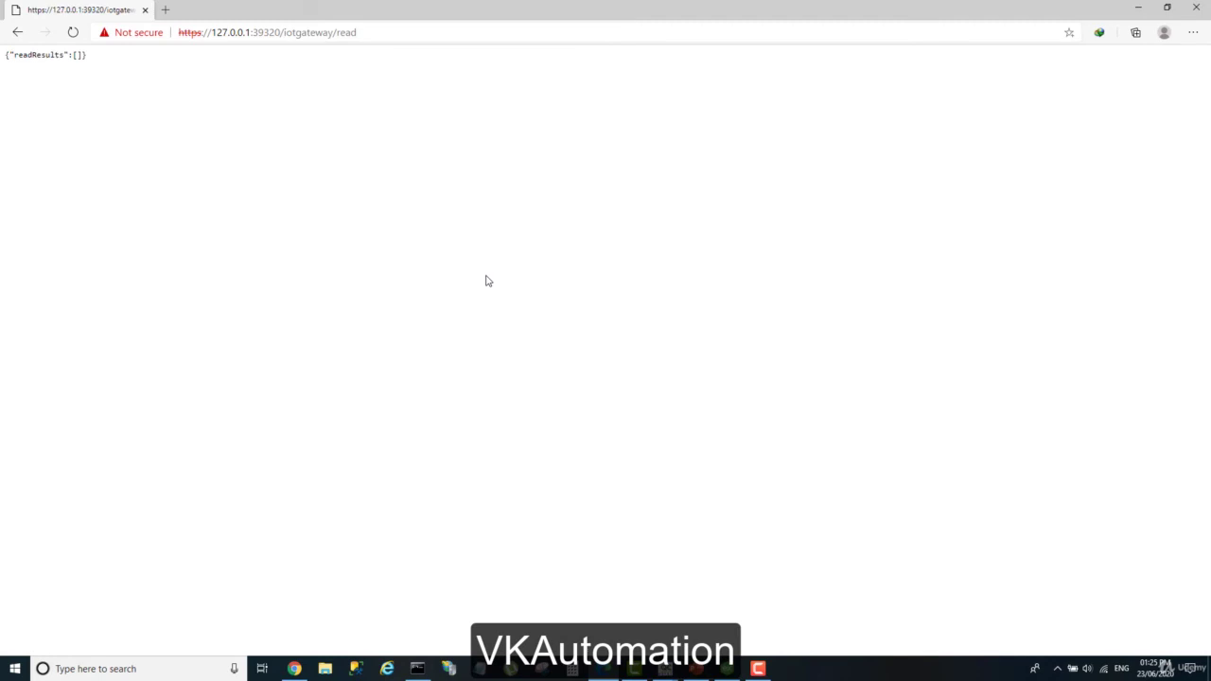
pyautogui.click(17, 32)
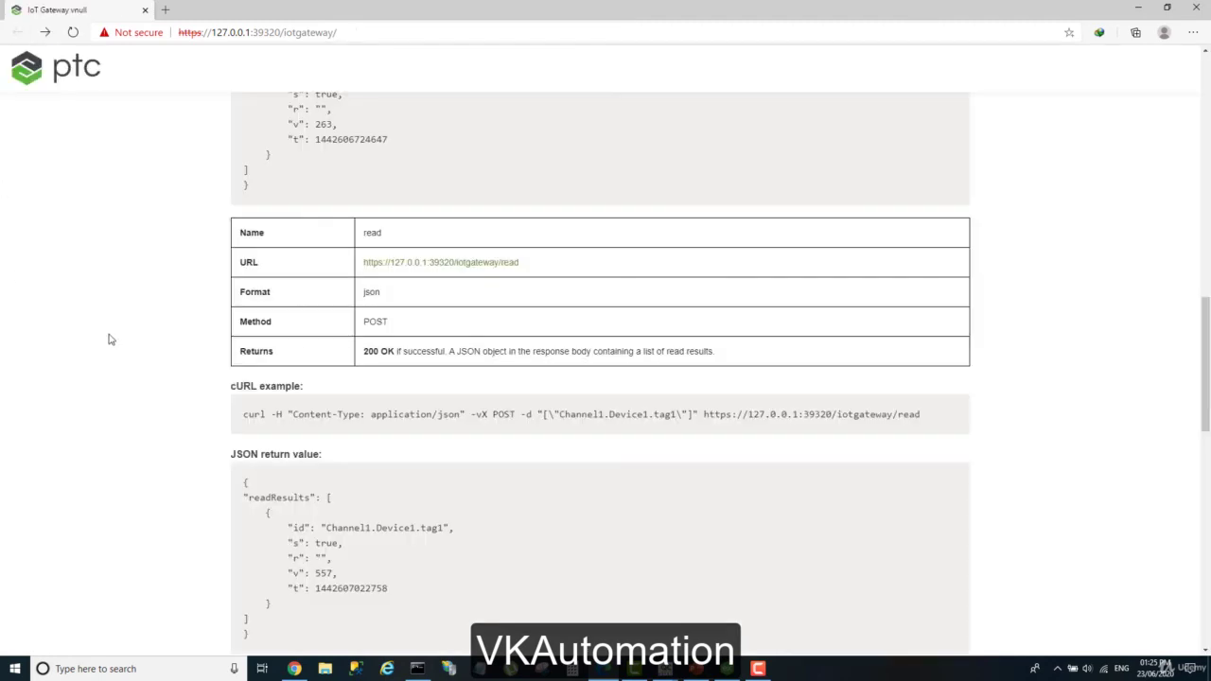
# Review the write section of the REST API documentation and open the example GET read request with two tag ids
pyautogui.scroll(-4, 109, 338)
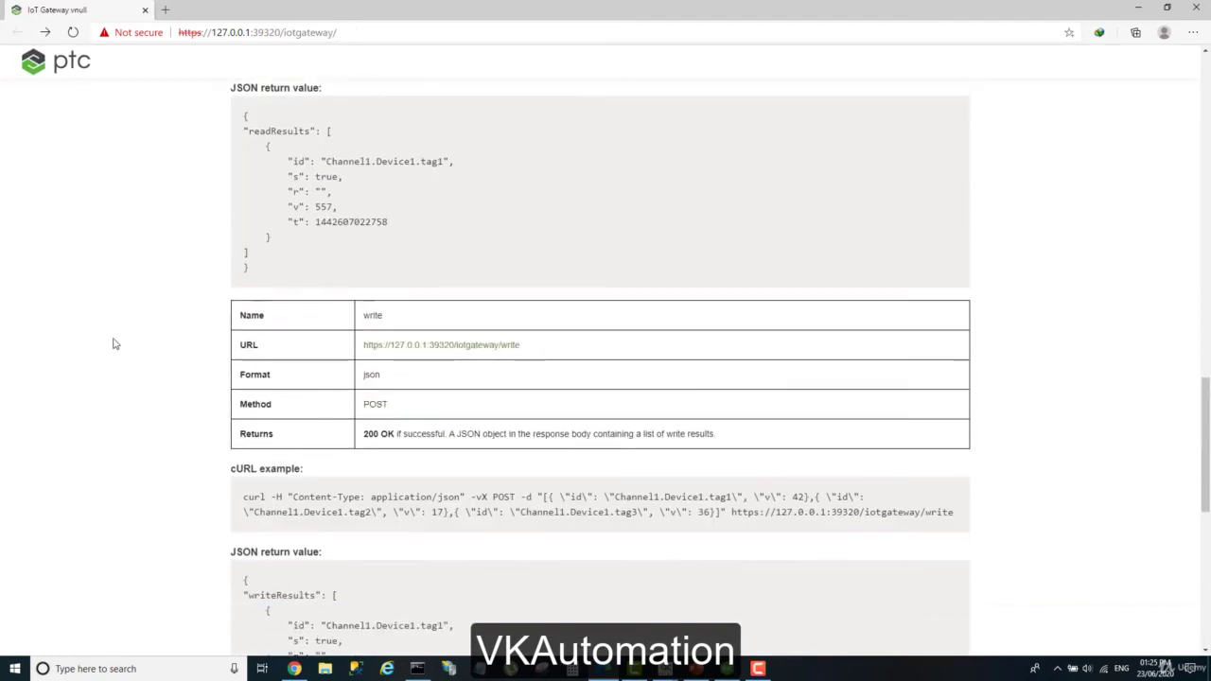
pyautogui.scroll(-6, 114, 350)
pyautogui.scroll(14, 117, 357)
pyautogui.scroll(2, 120, 363)
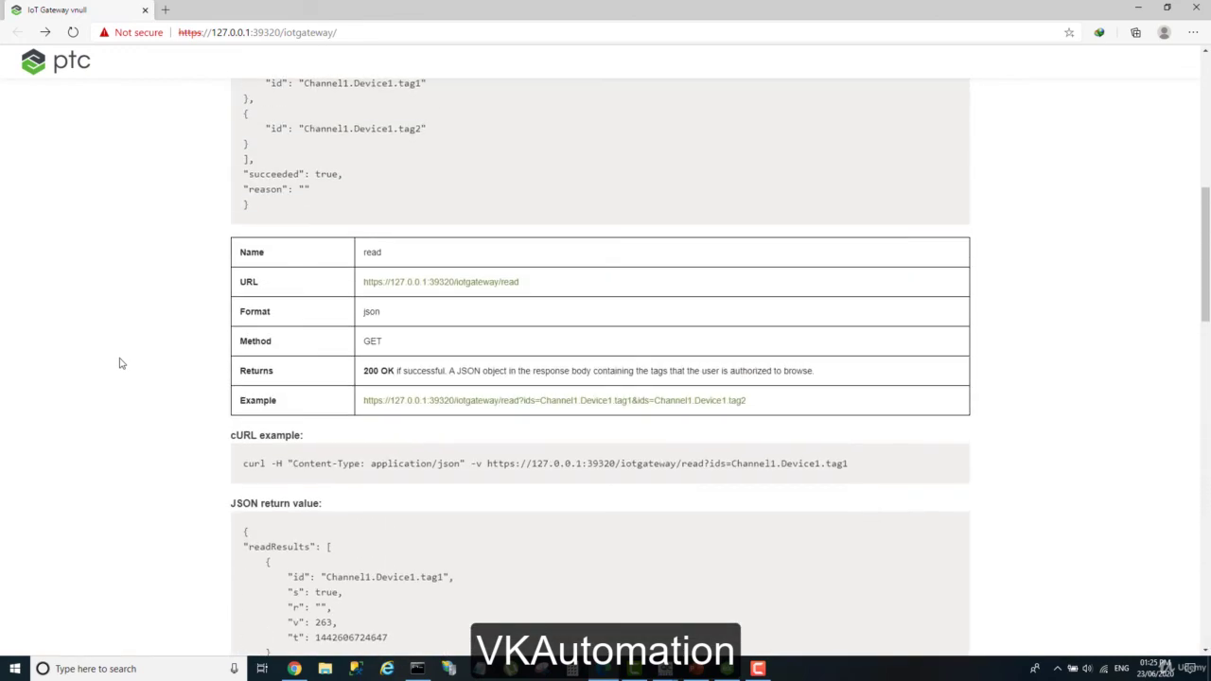
pyautogui.click(565, 403)
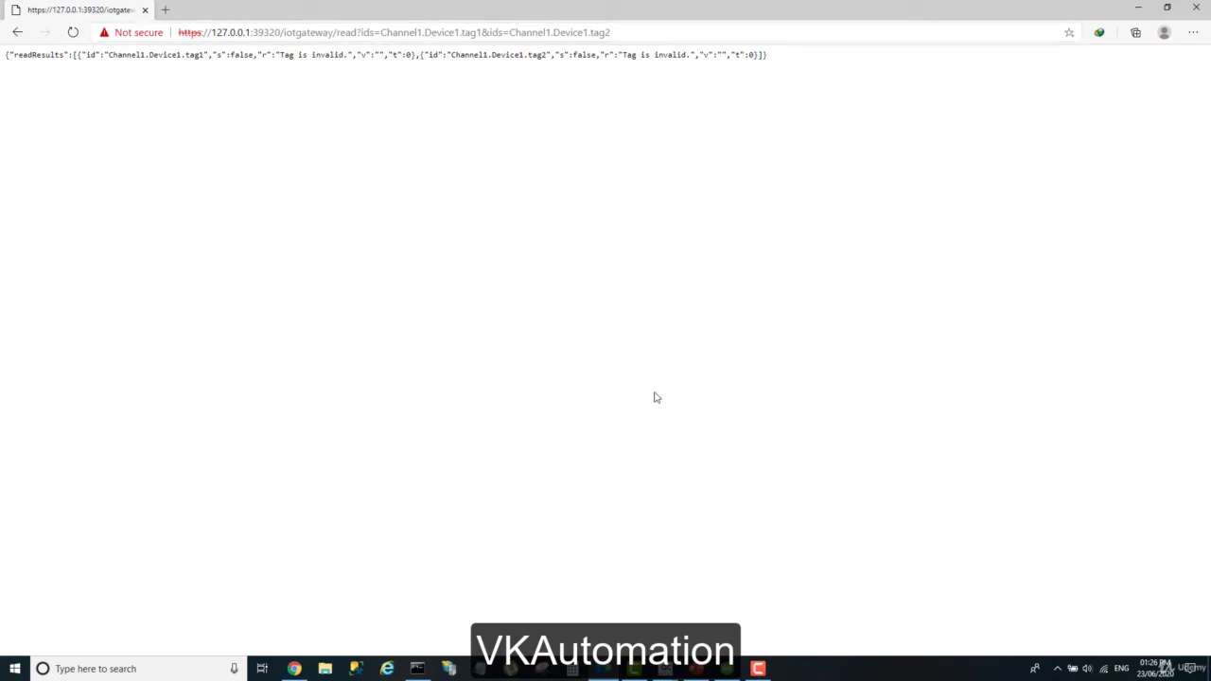
# In KEPServerEX, close Agent1's properties without changes and copy the server tag name from its Tempreture IoT item
pyautogui.click(717, 671)
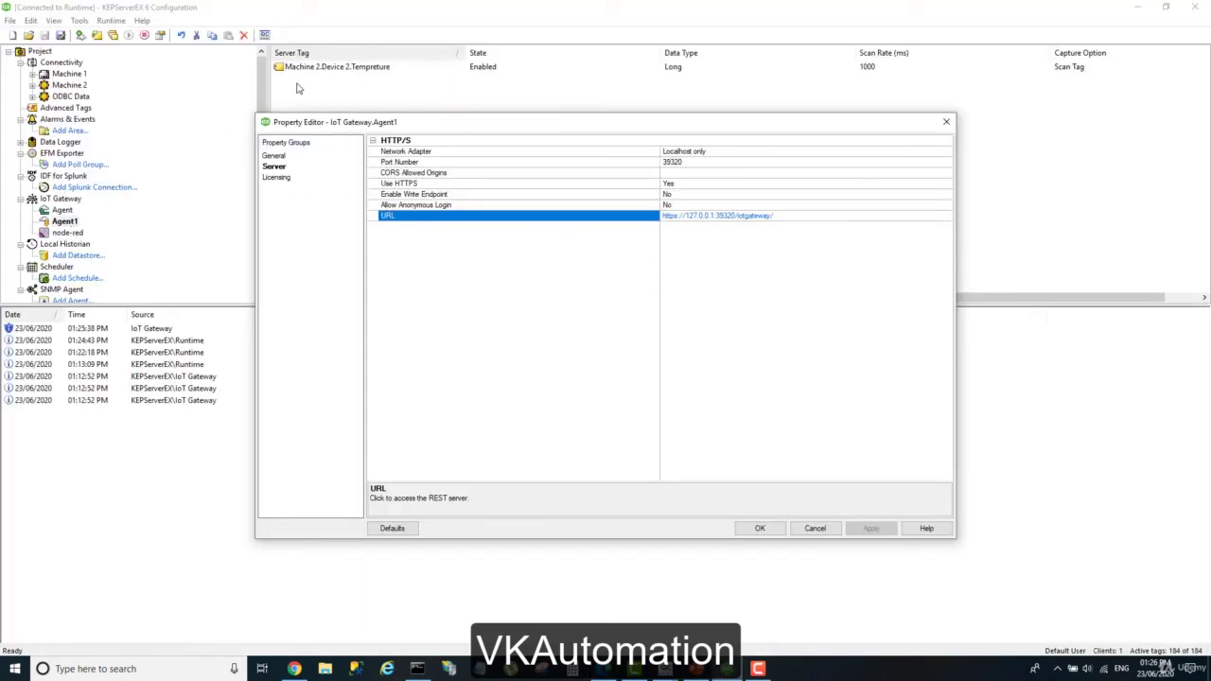
pyautogui.click(815, 528)
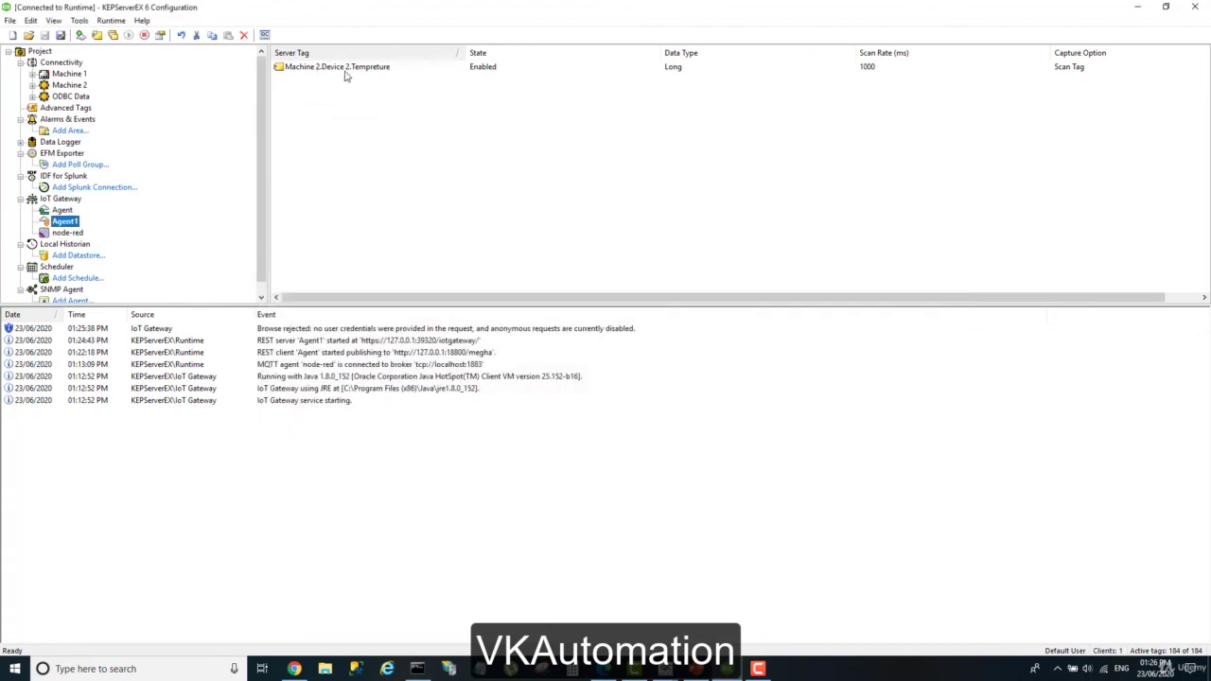
pyautogui.click(394, 72)
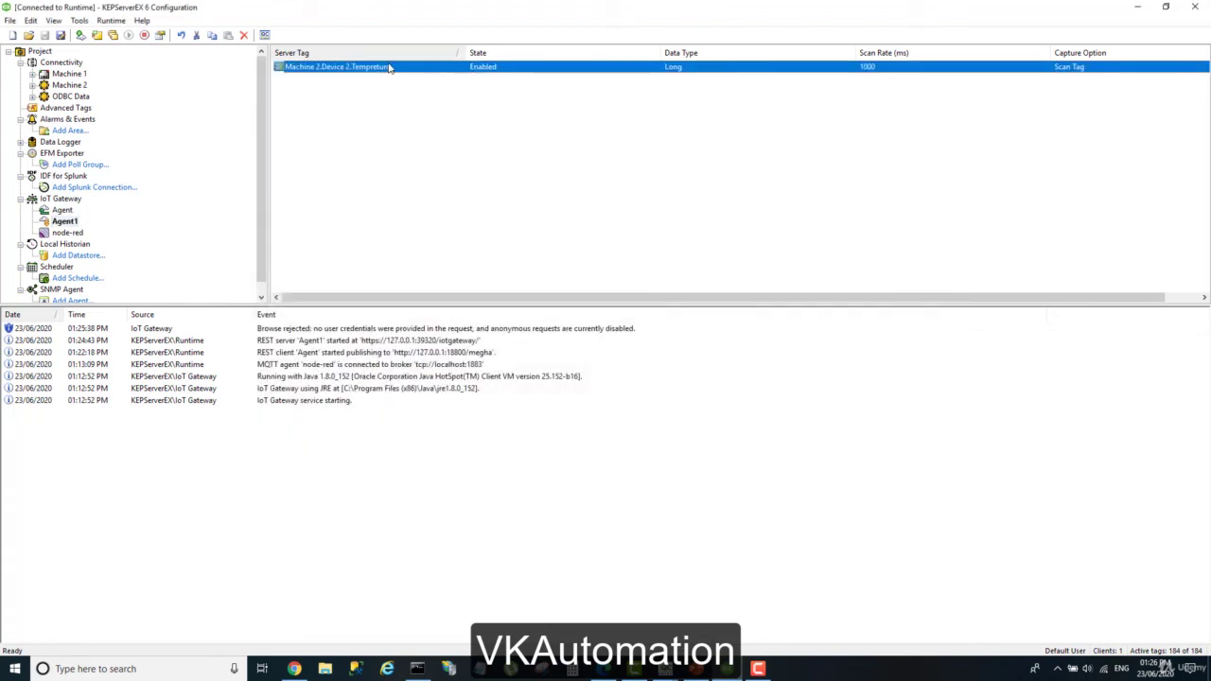
pyautogui.rightClick(392, 70)
pyautogui.click(427, 168)
pyautogui.click(673, 295)
pyautogui.moveTo(674, 294); pyautogui.dragTo(517, 293)
pyautogui.rightClick(612, 294)
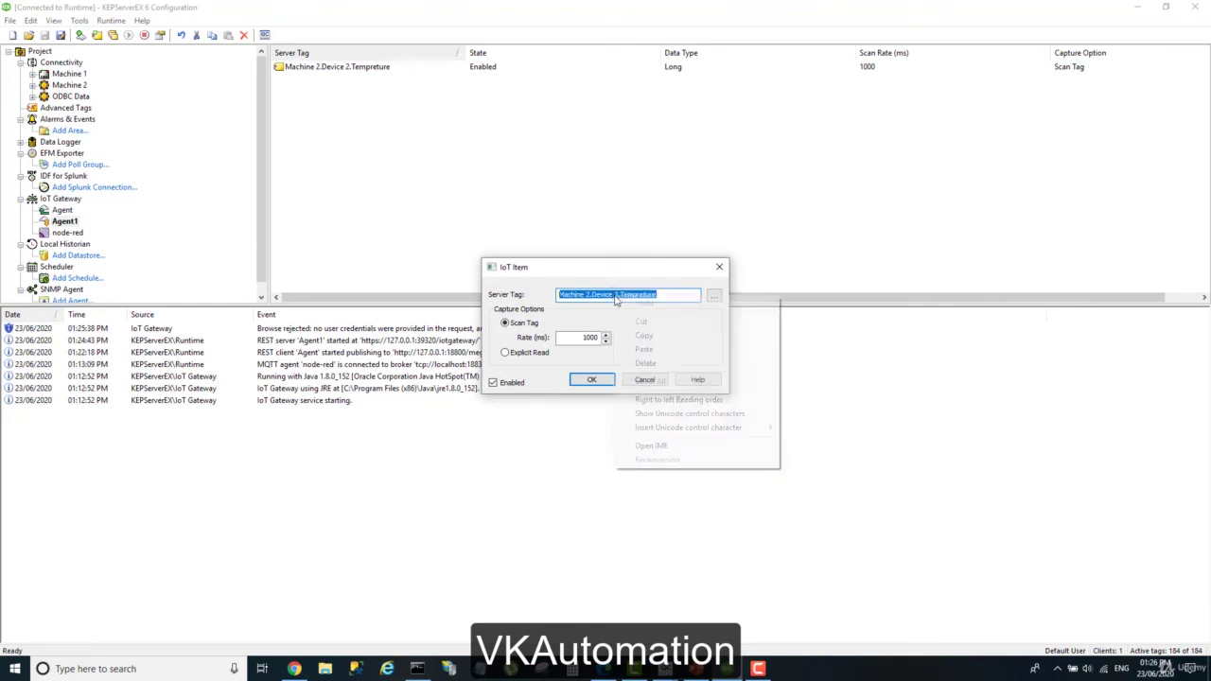
pyautogui.click(644, 334)
pyautogui.click(644, 380)
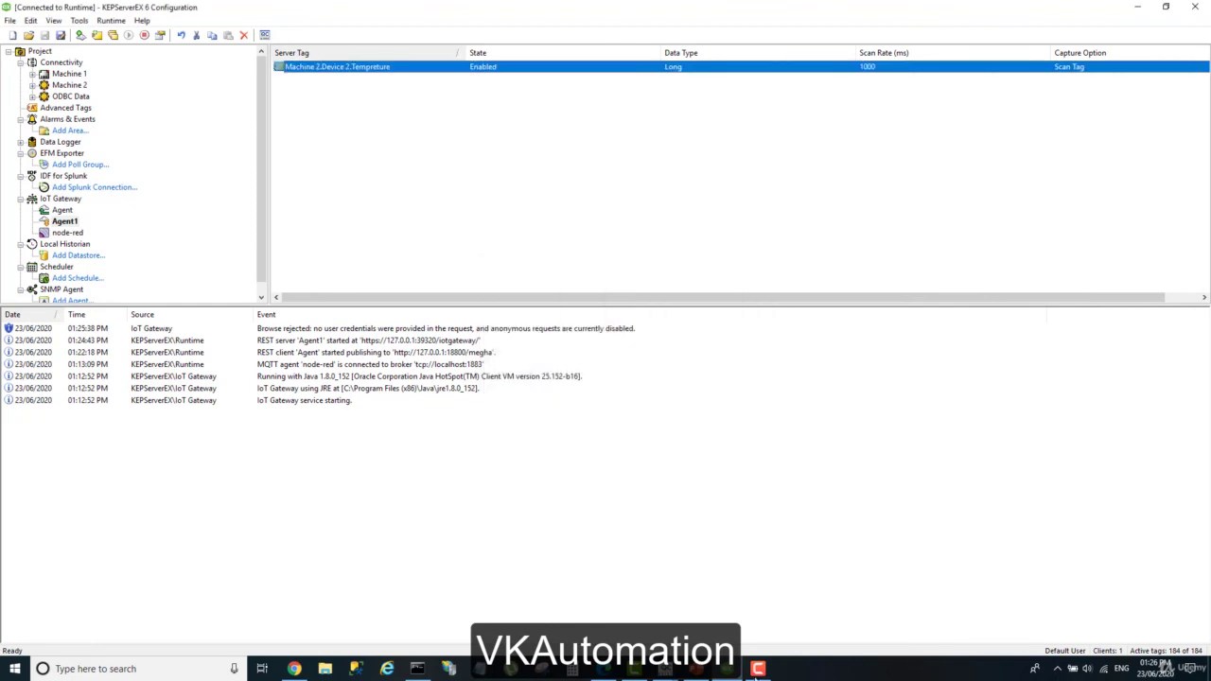
# In the browser, replace both tag ids in the read URL with Machine 2.Device 2.Tempreture and send the request
pyautogui.click(417, 669)
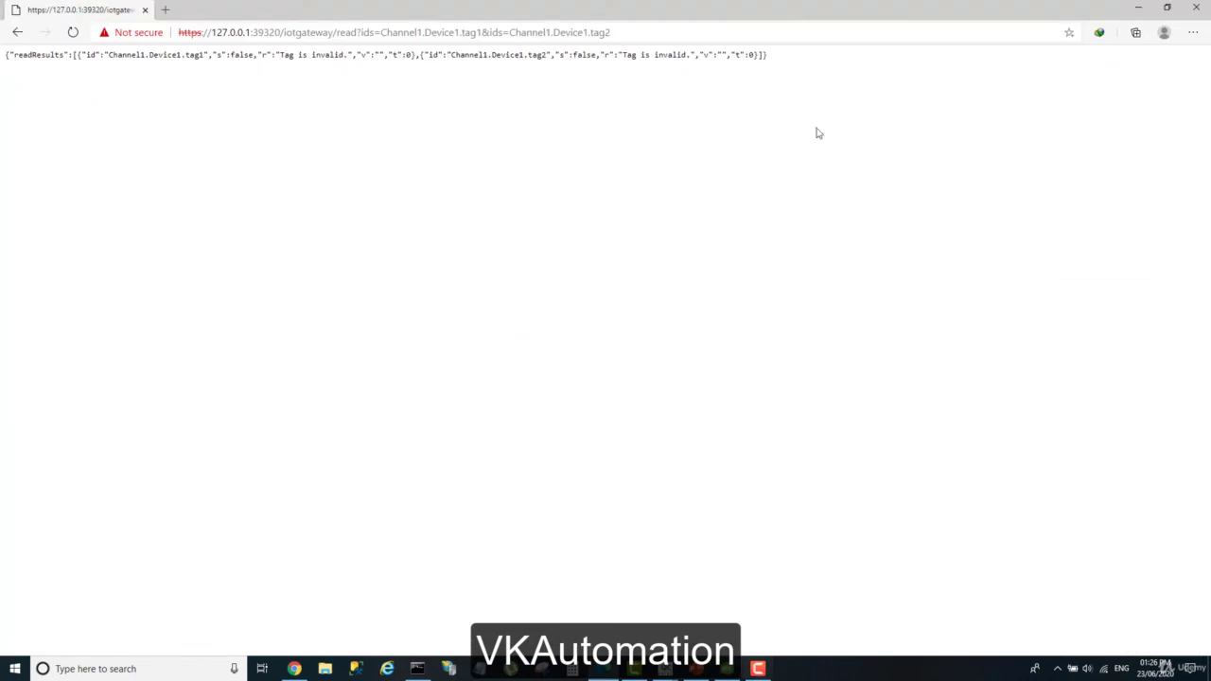
pyautogui.moveTo(613, 32); pyautogui.dragTo(510, 32)
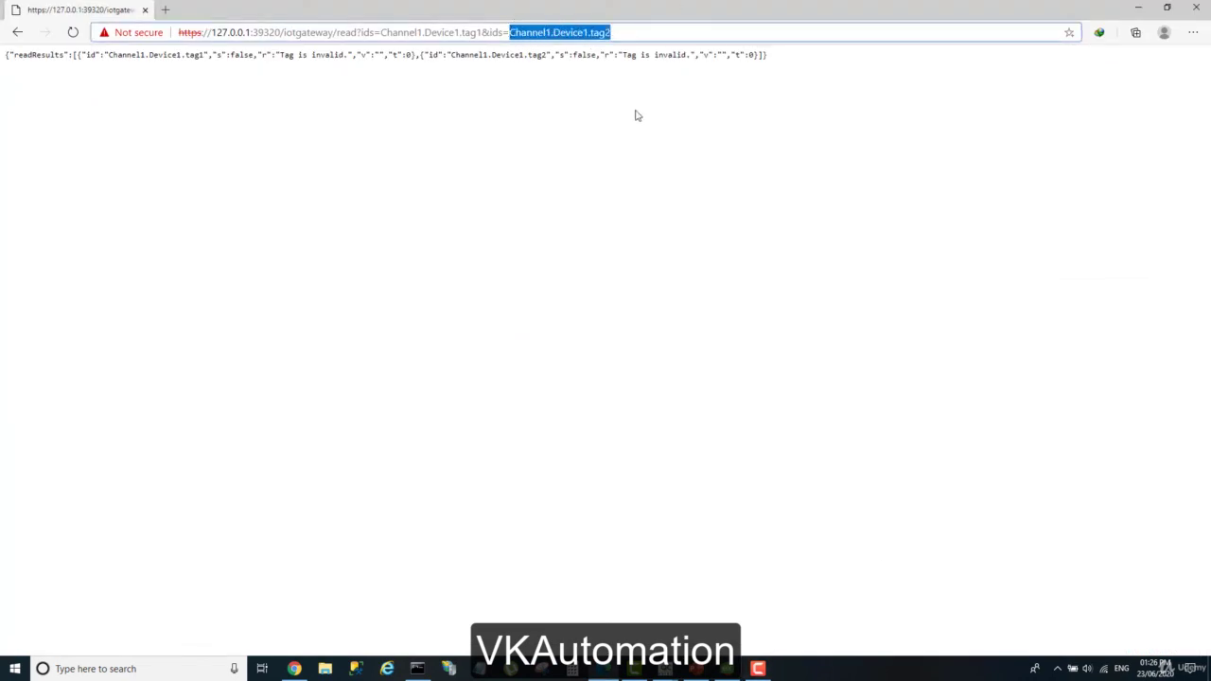
pyautogui.hotkey('ctrl', 'v')
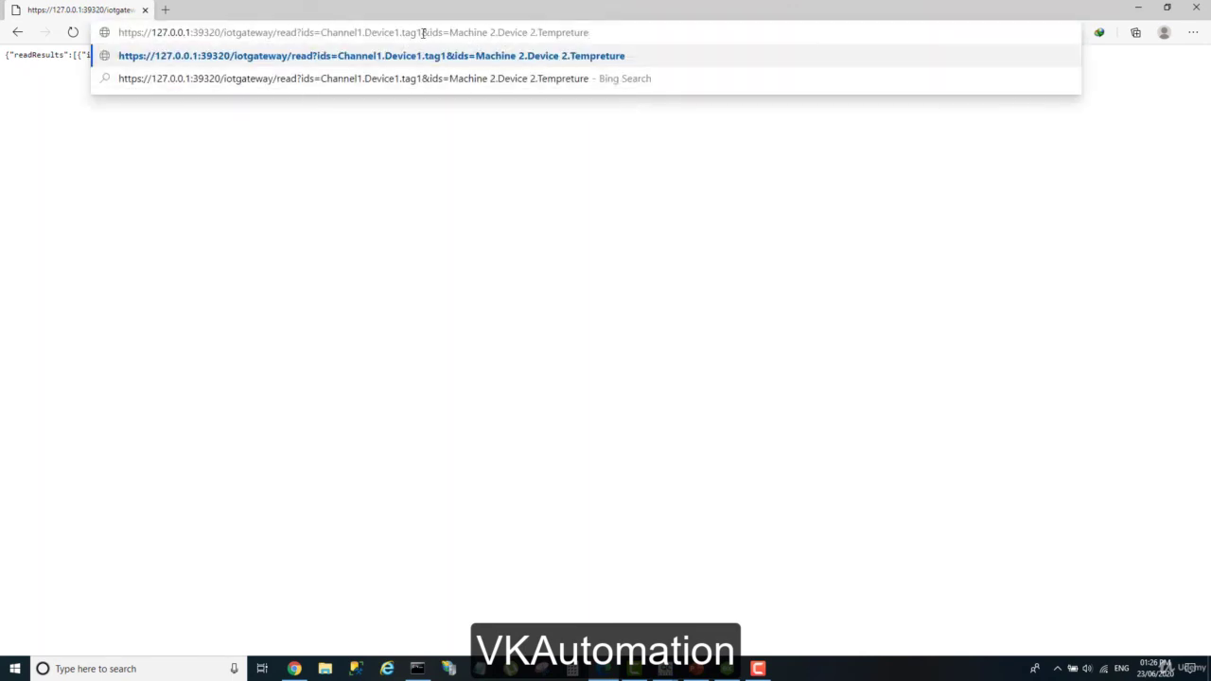
pyautogui.moveTo(423, 32); pyautogui.dragTo(322, 32)
pyautogui.hotkey('ctrl', 'v')
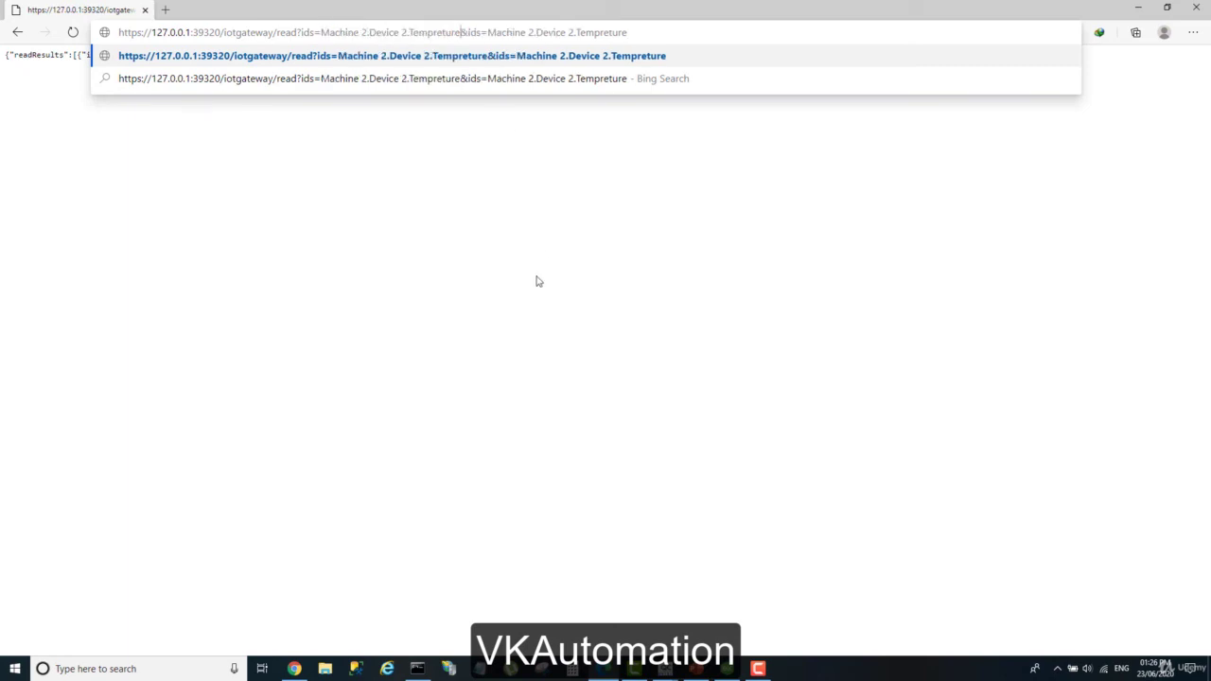
pyautogui.press('Return')
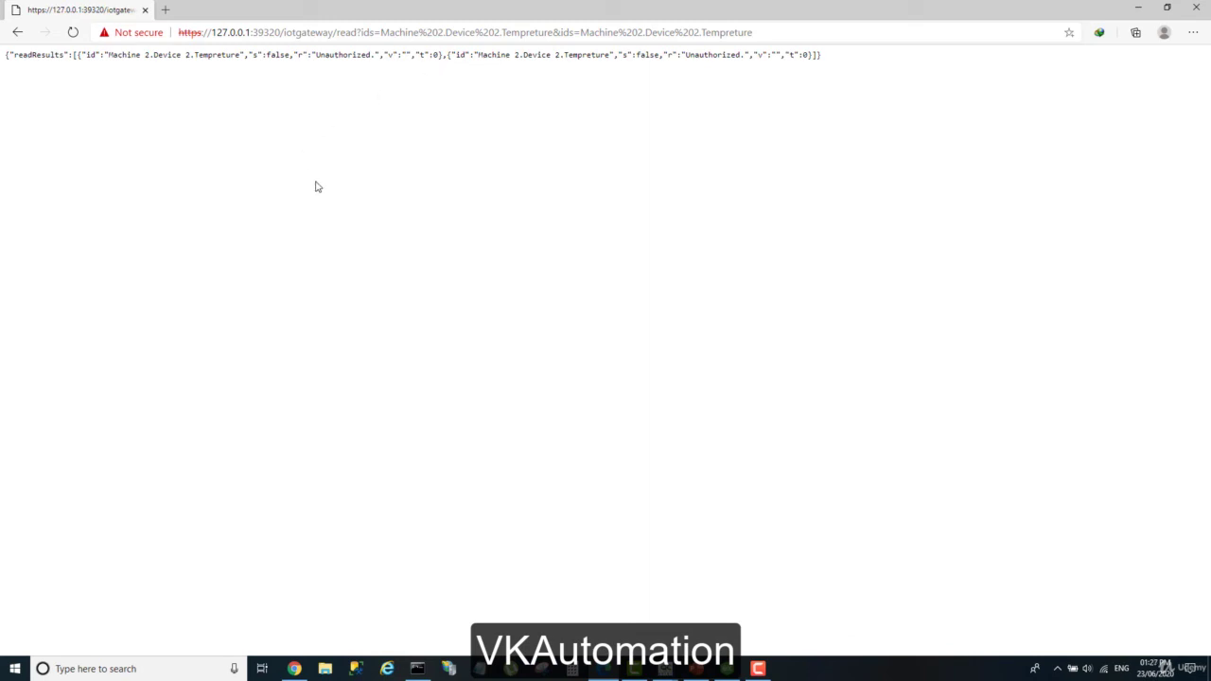
pyautogui.click(773, 32)
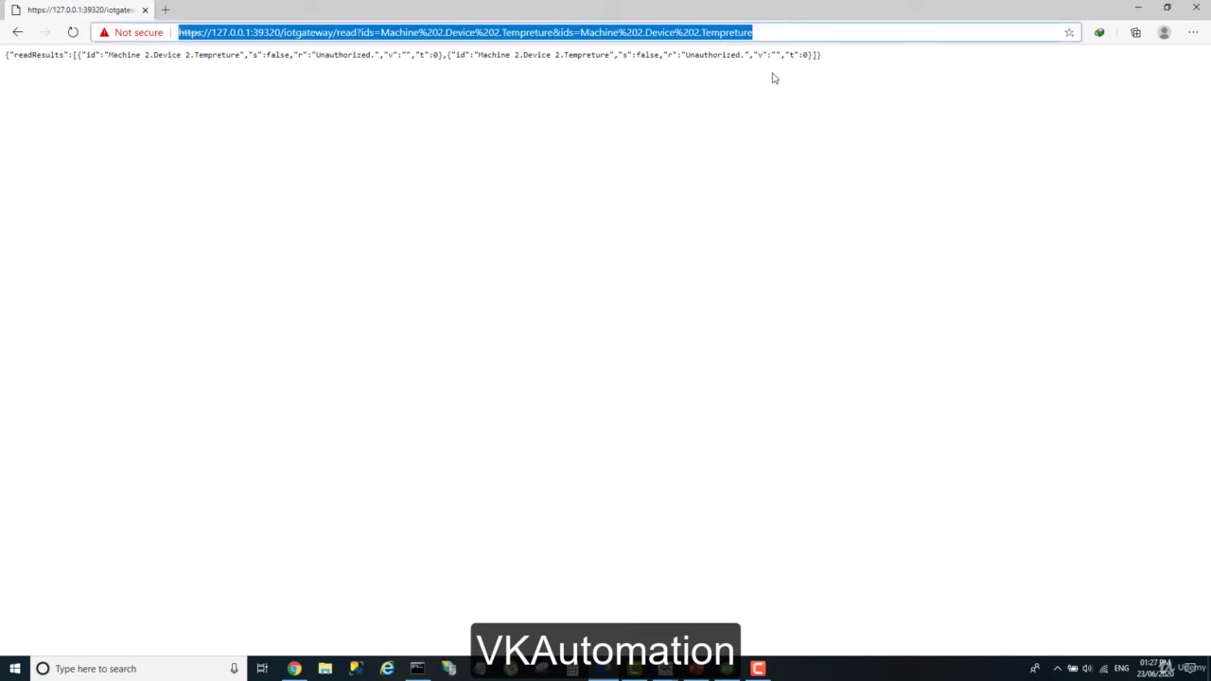
# In KEPServerEX, set Allow Anonymous Login to Yes in Agent1's server properties and apply the change
pyautogui.click(730, 673)
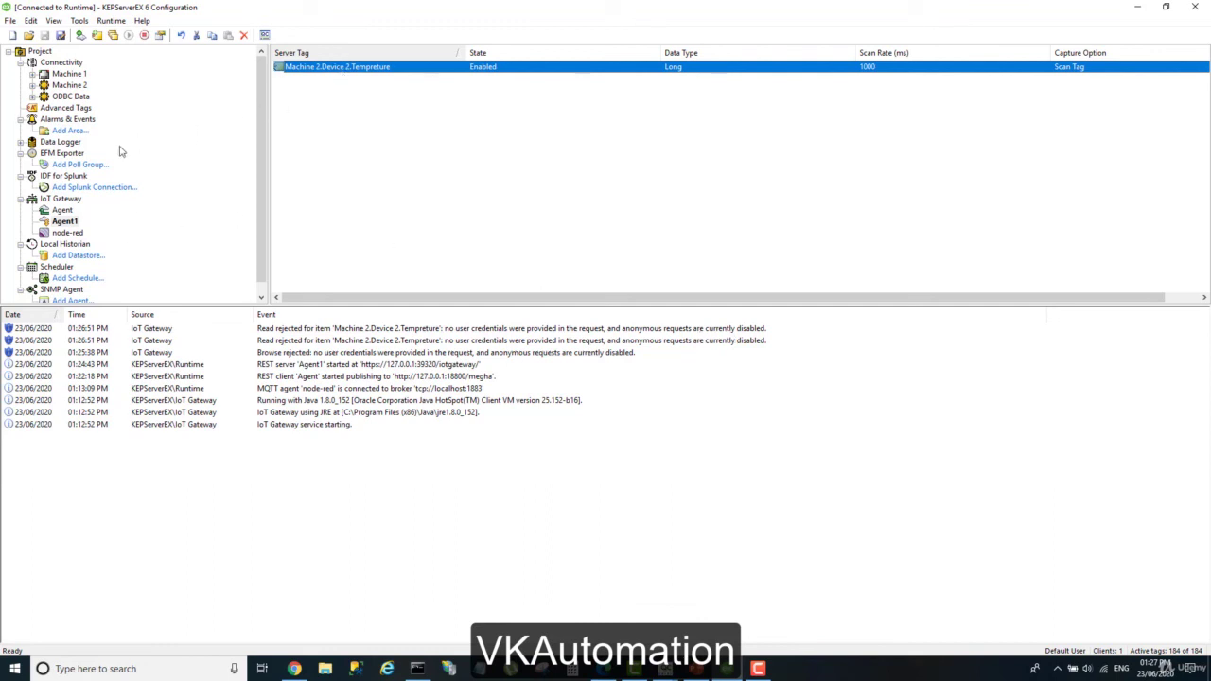
pyautogui.rightClick(74, 220)
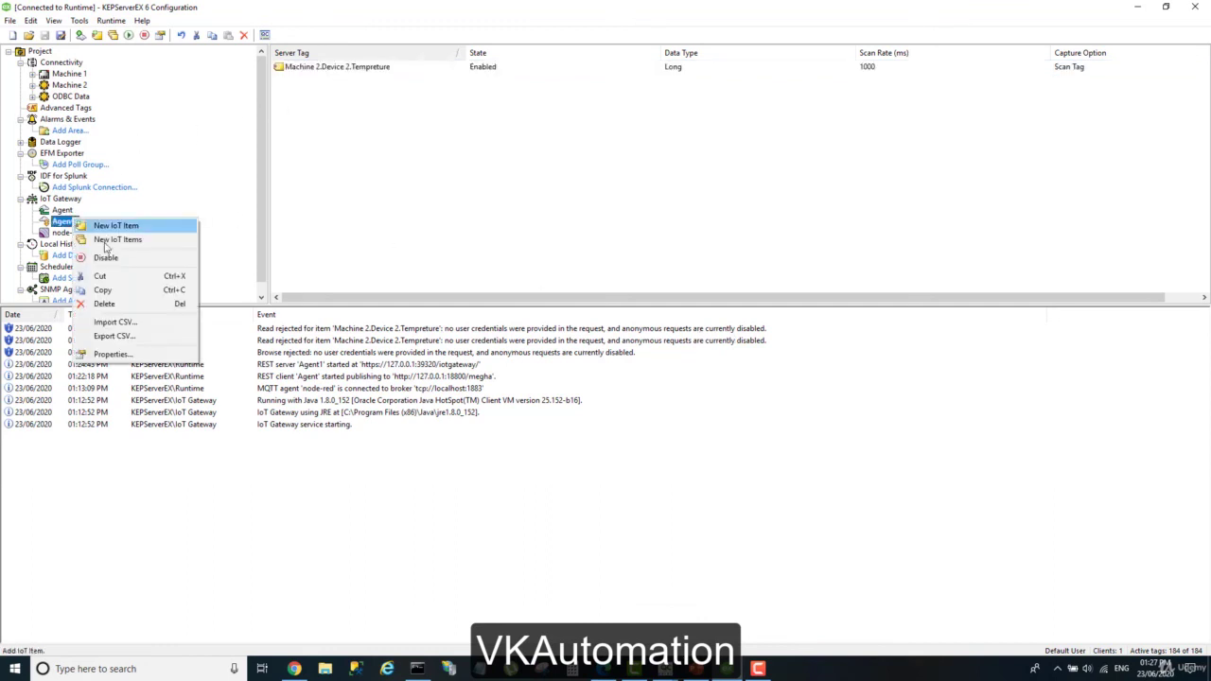
pyautogui.click(92, 354)
pyautogui.click(274, 167)
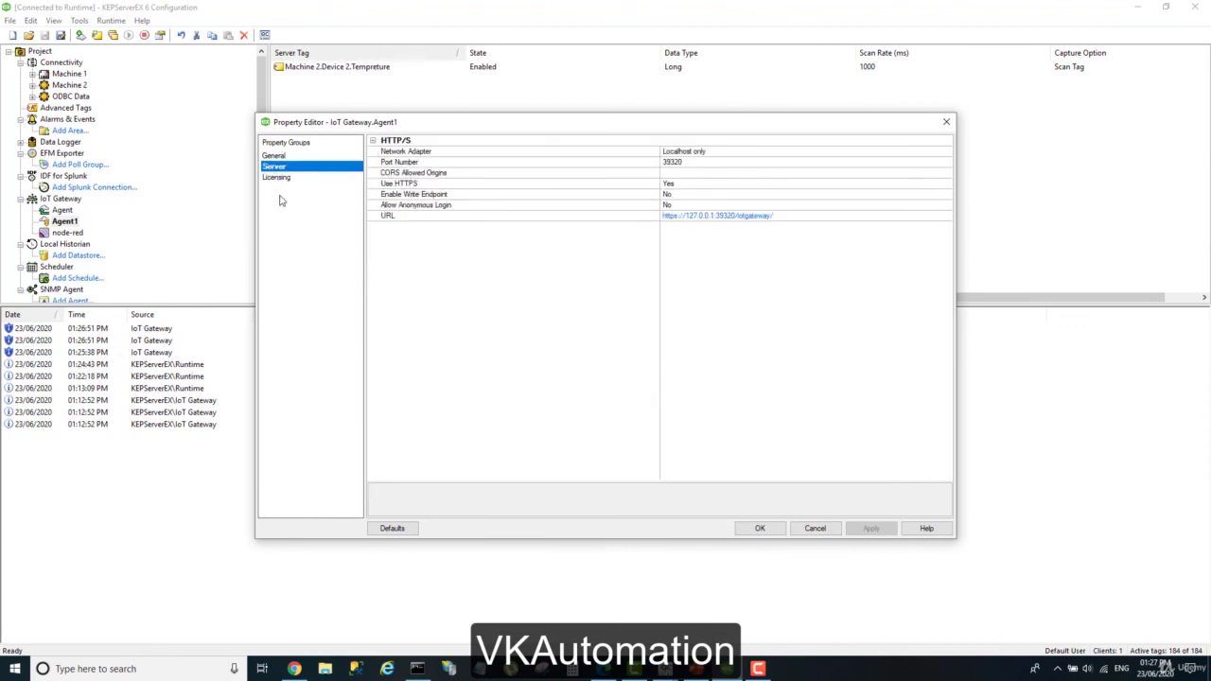
pyautogui.click(447, 216)
pyautogui.click(447, 205)
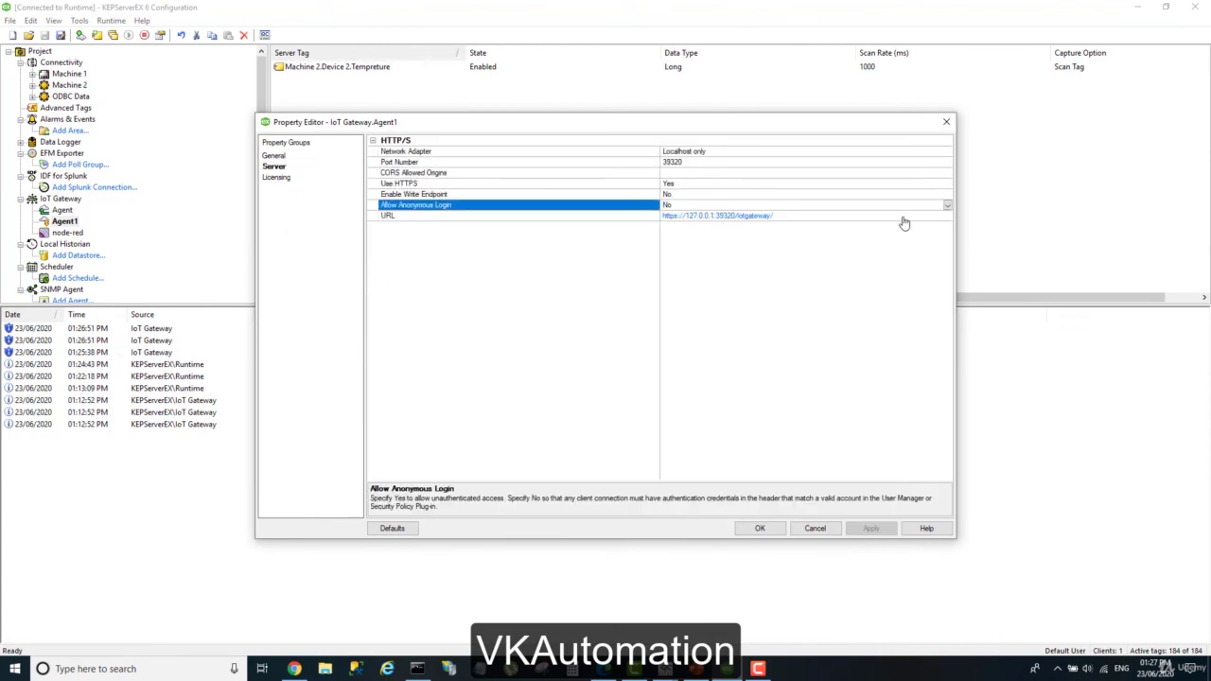
pyautogui.click(947, 206)
pyautogui.click(941, 226)
pyautogui.click(871, 529)
pyautogui.click(762, 530)
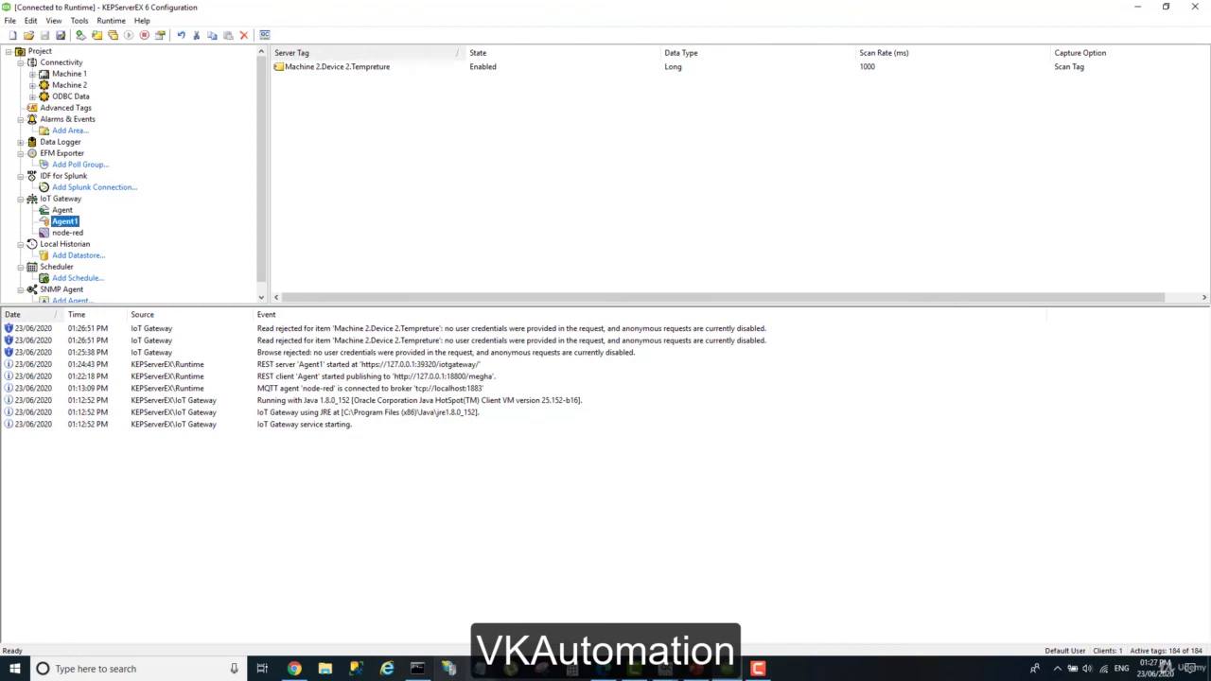
# Reload the Tempreture read request in the browser and inspect the value returned for each tag id
pyautogui.click(615, 669)
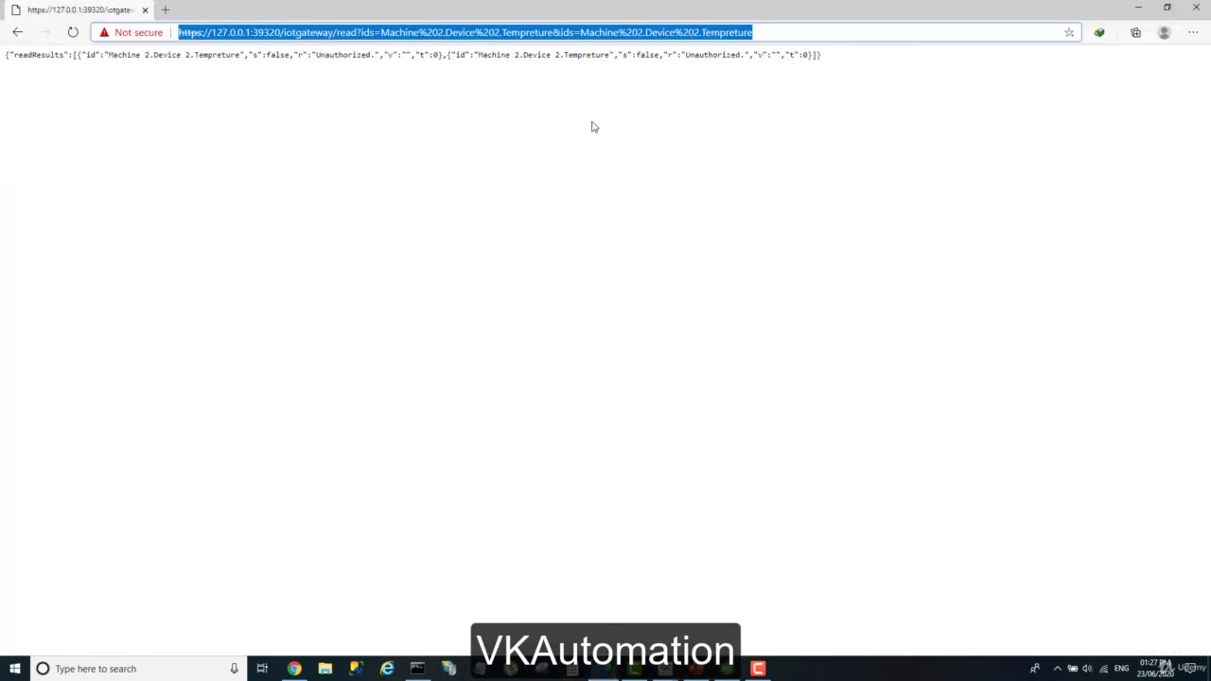
pyautogui.click(68, 34)
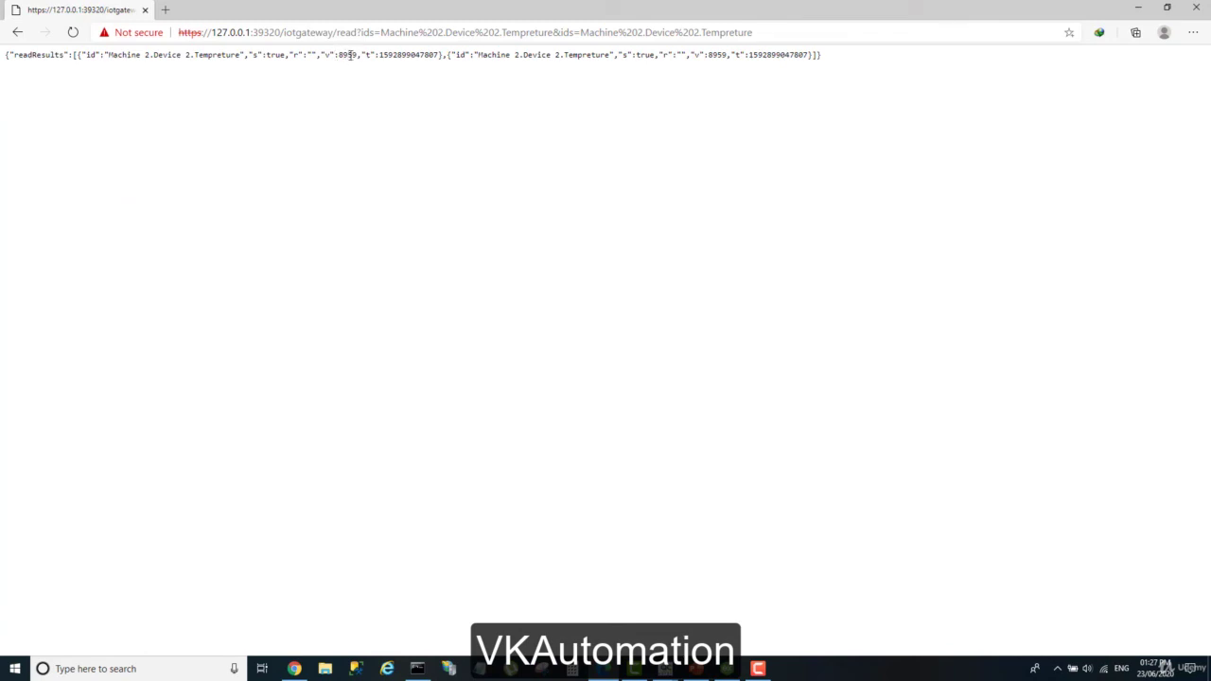
pyautogui.moveTo(357, 55); pyautogui.dragTo(337, 55)
pyautogui.moveTo(727, 55); pyautogui.dragTo(685, 55)
# Compare the REST read result with the live Tempreture value in OPC Quick Client, reloading the request in the browser
pyautogui.moveTo(727, 669)
pyautogui.click(878, 616)
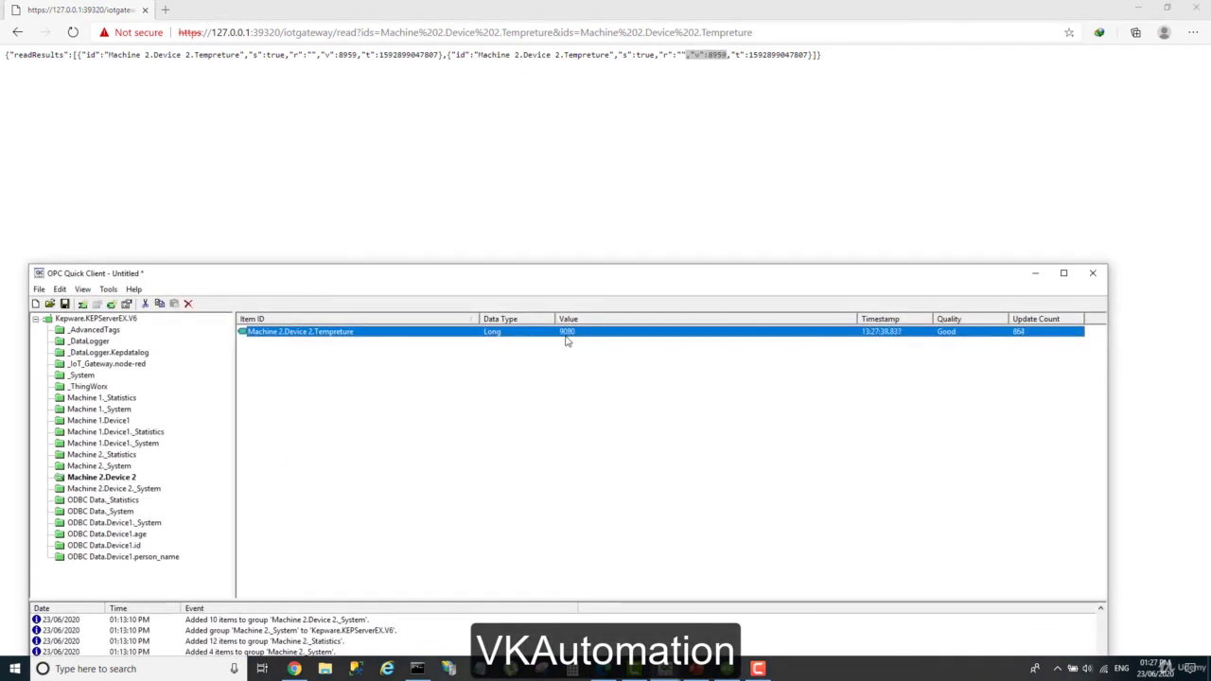
pyautogui.click(74, 33)
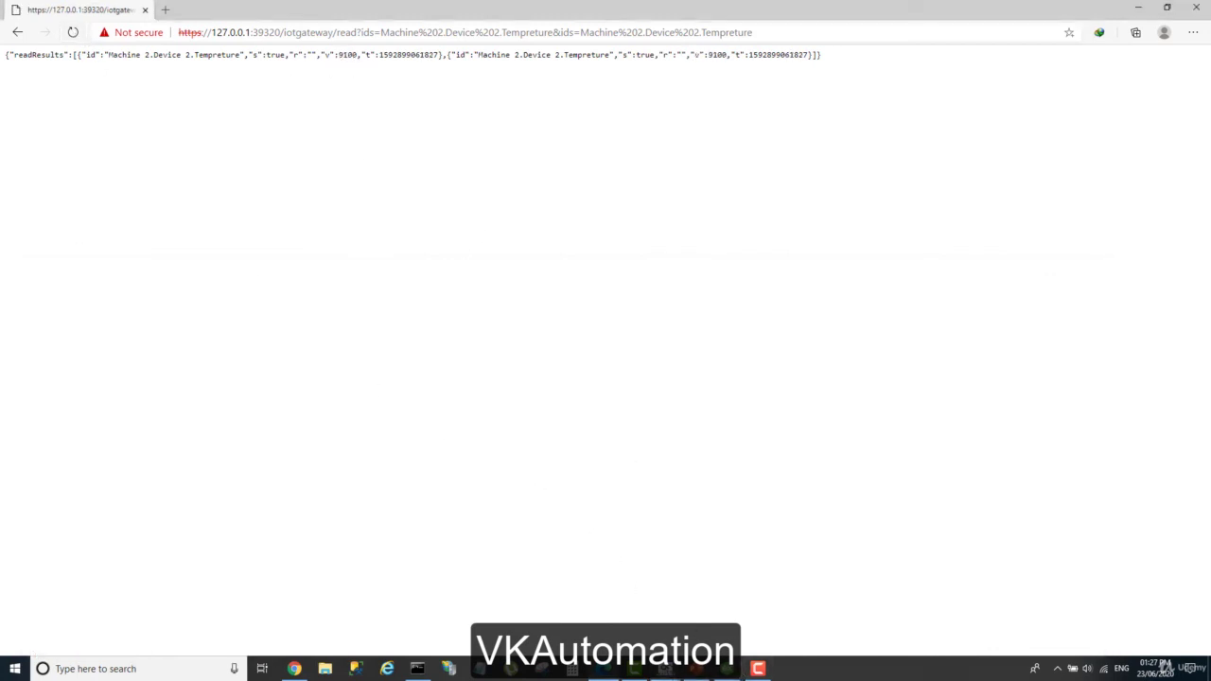
pyautogui.click(665, 669)
pyautogui.click(870, 613)
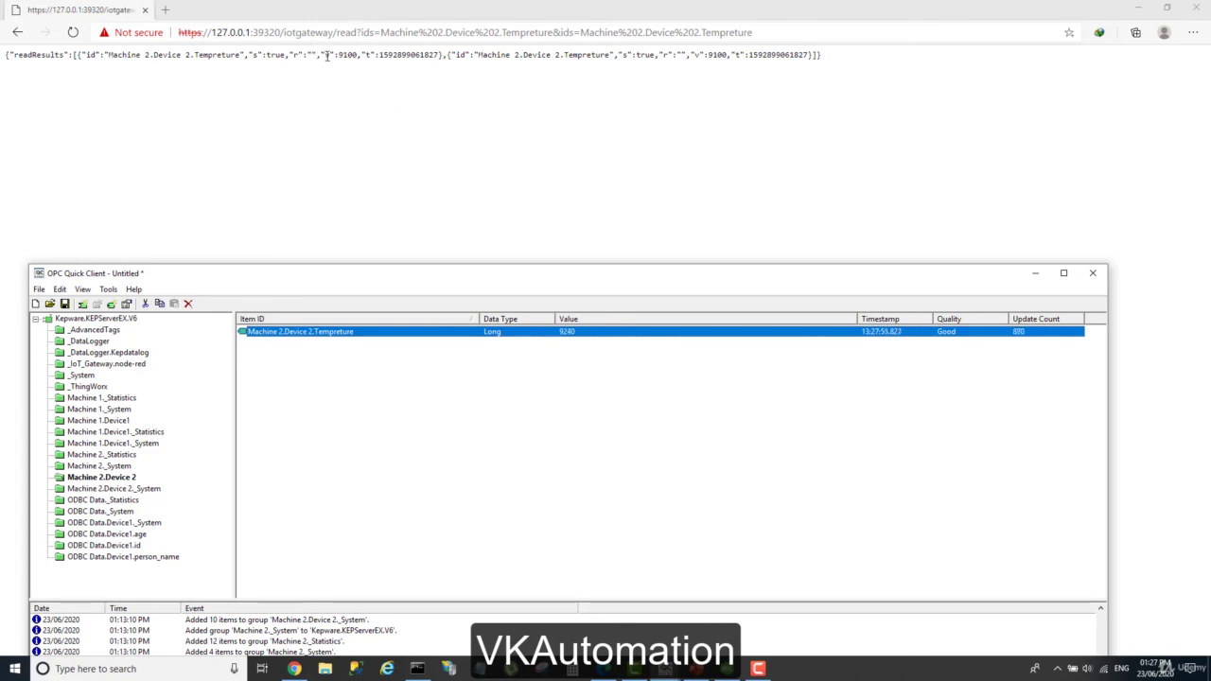
pyautogui.click(1035, 272)
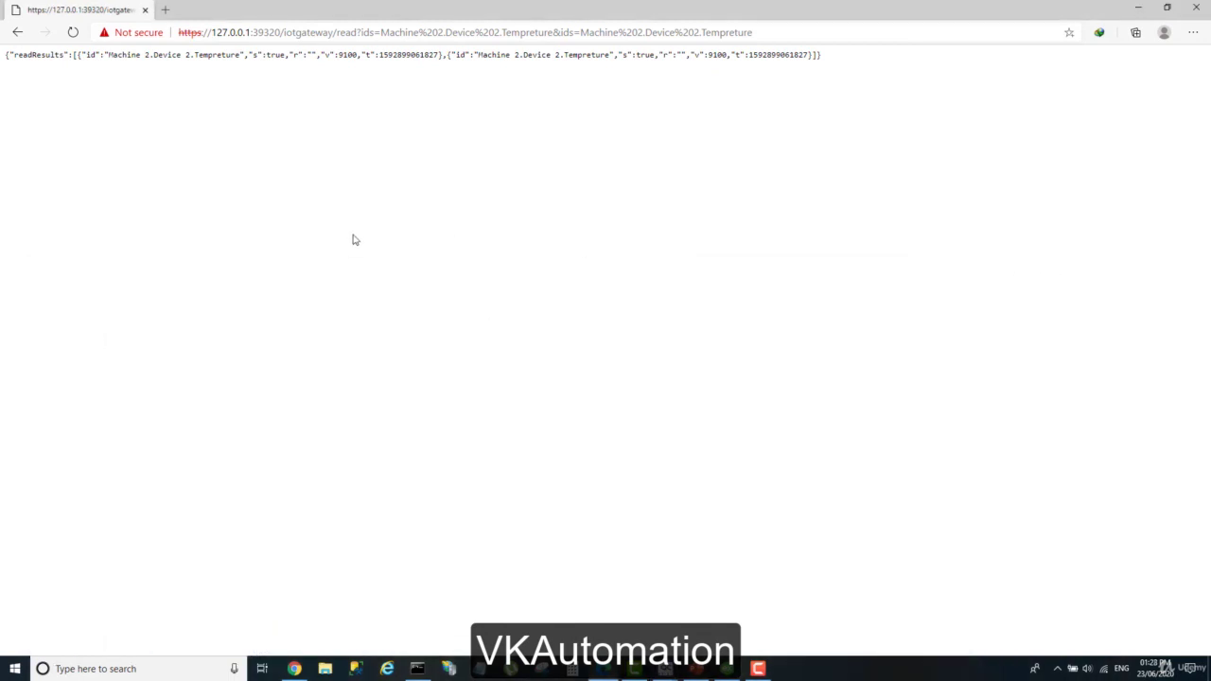
pyautogui.moveTo(6, 55); pyautogui.dragTo(832, 65)
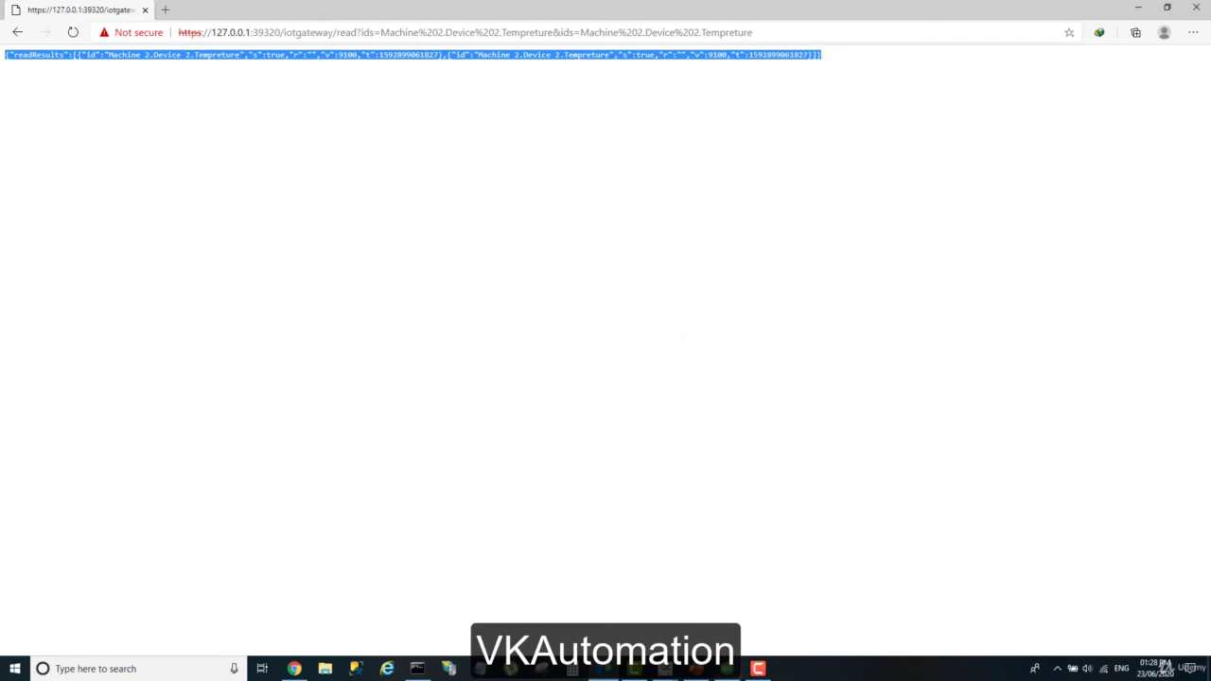
# Return to KEPServerEX and switch to the Kepserver EX slideshow in PowerPoint
pyautogui.click(727, 669)
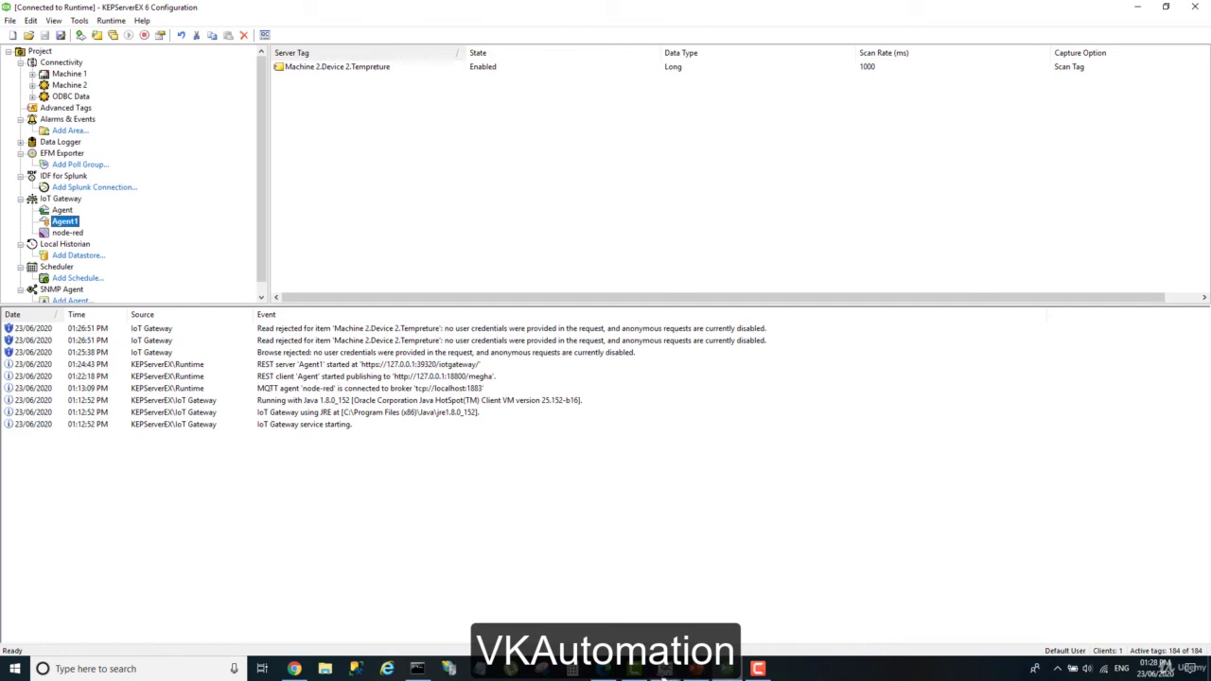
pyautogui.moveTo(722, 674)
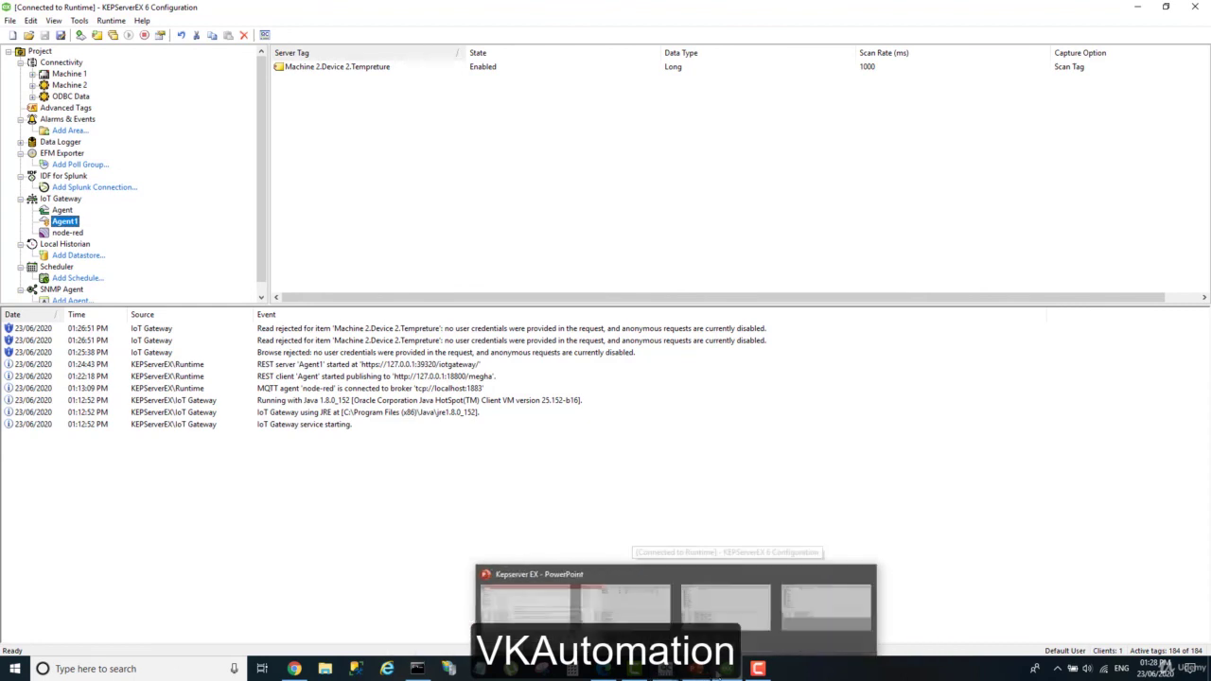
pyautogui.click(696, 668)
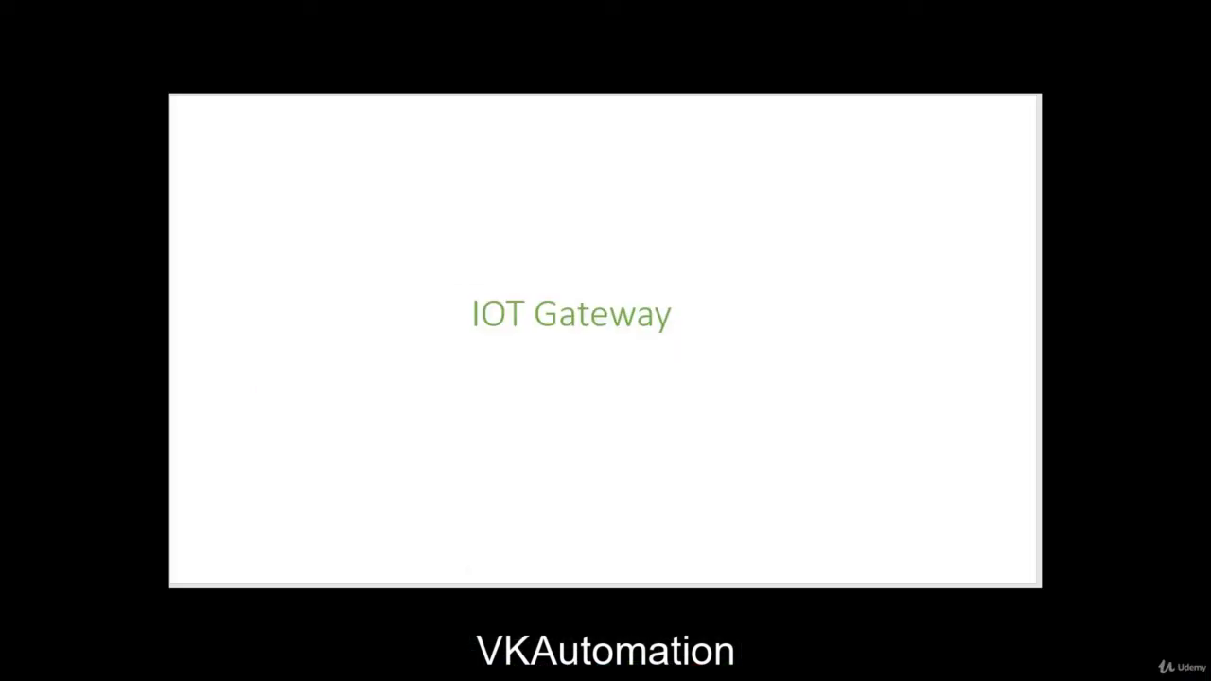